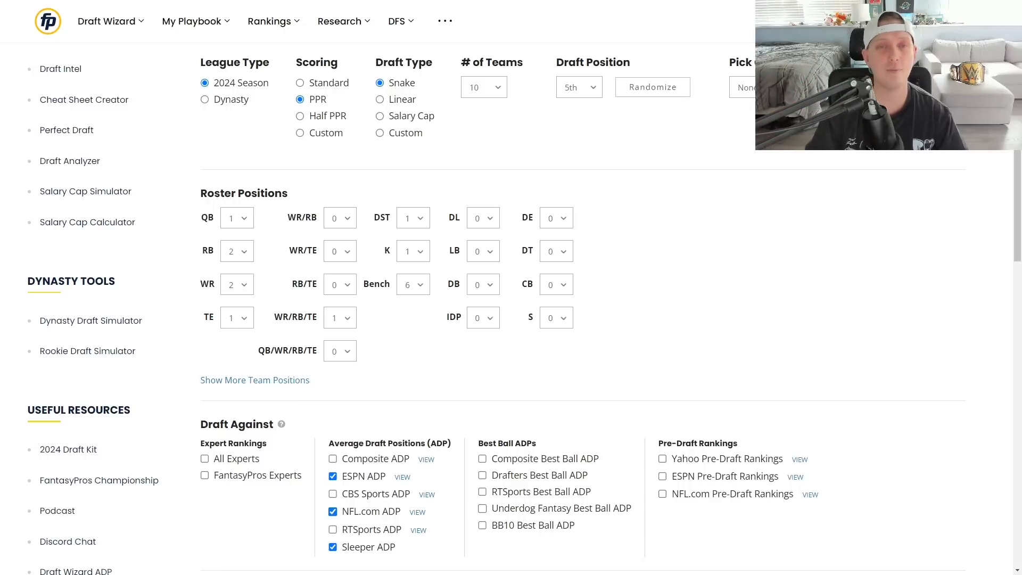
Step: Start the mock draft with the configured 10-team PPR snake settings and 5th draft position
{"action": "scroll", "coordinate": [260, 317], "scroll_direction": "down", "scroll_amount": 7}
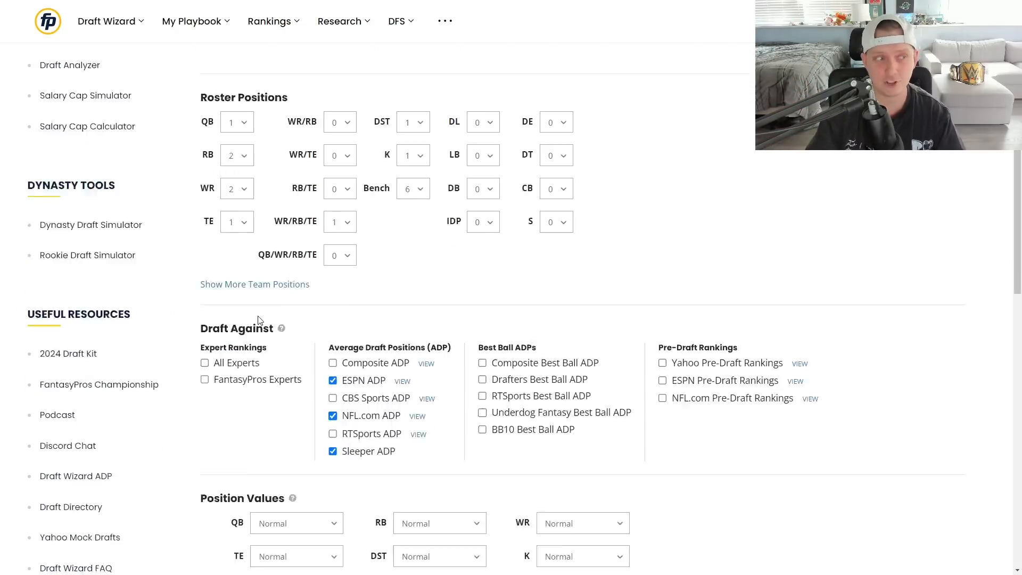
{"action": "scroll", "coordinate": [256, 334], "scroll_direction": "down", "scroll_amount": 2}
{"action": "left_click", "coordinate": [238, 377]}
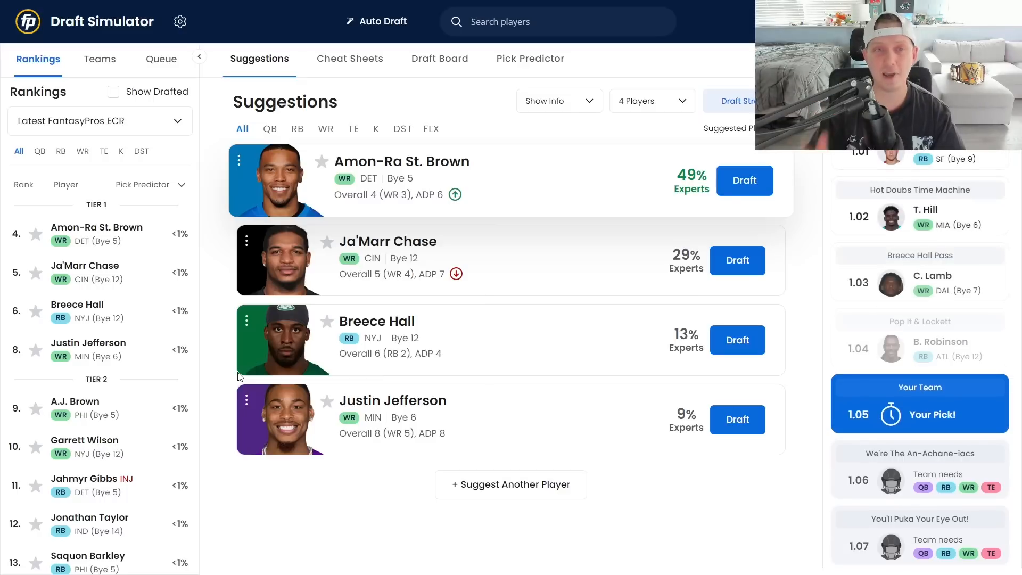
Step: Review the opening picks, the team roster, cheat sheets and rankings, and draft running back Breece Hall with pick 1.05
{"action": "left_click", "coordinate": [442, 61]}
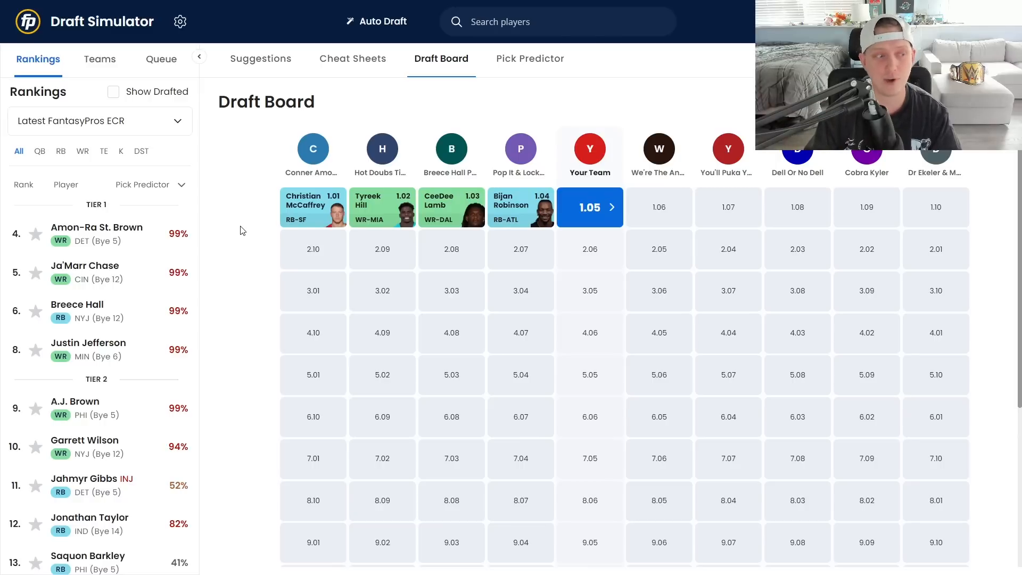
{"action": "left_click", "coordinate": [106, 65]}
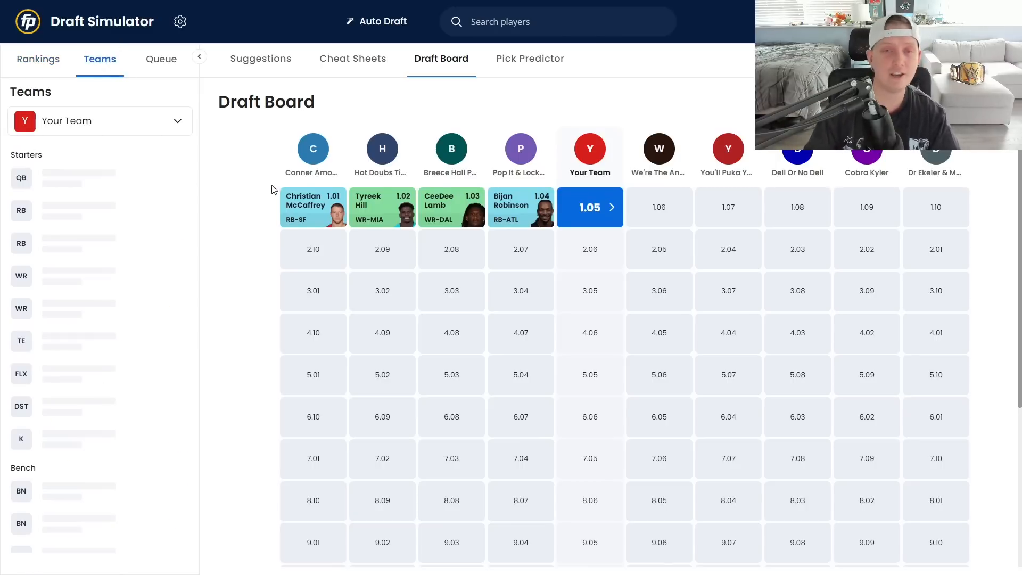
{"action": "mouse_move", "coordinate": [296, 214]}
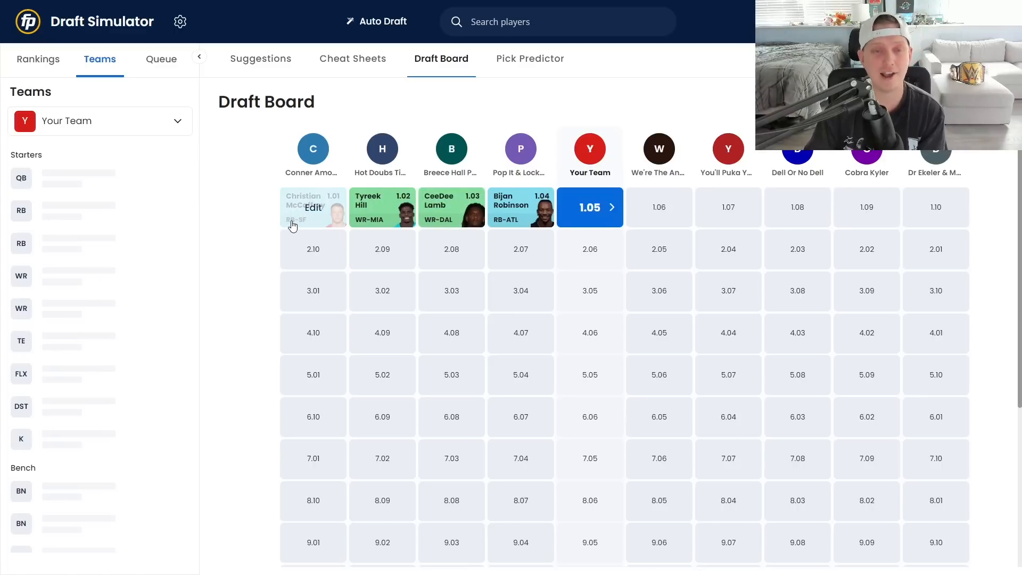
{"action": "mouse_move", "coordinate": [394, 217]}
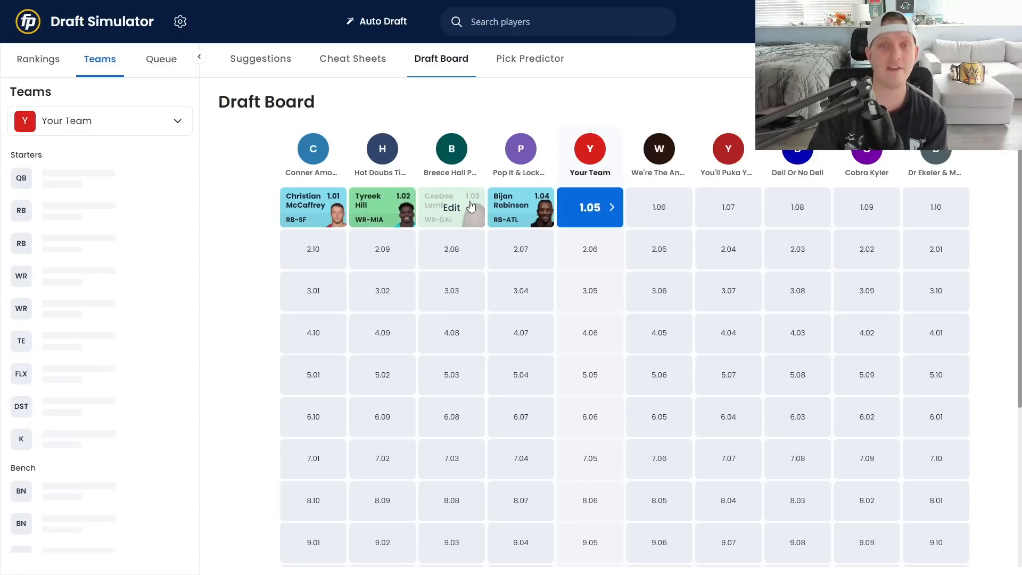
{"action": "mouse_move", "coordinate": [495, 210]}
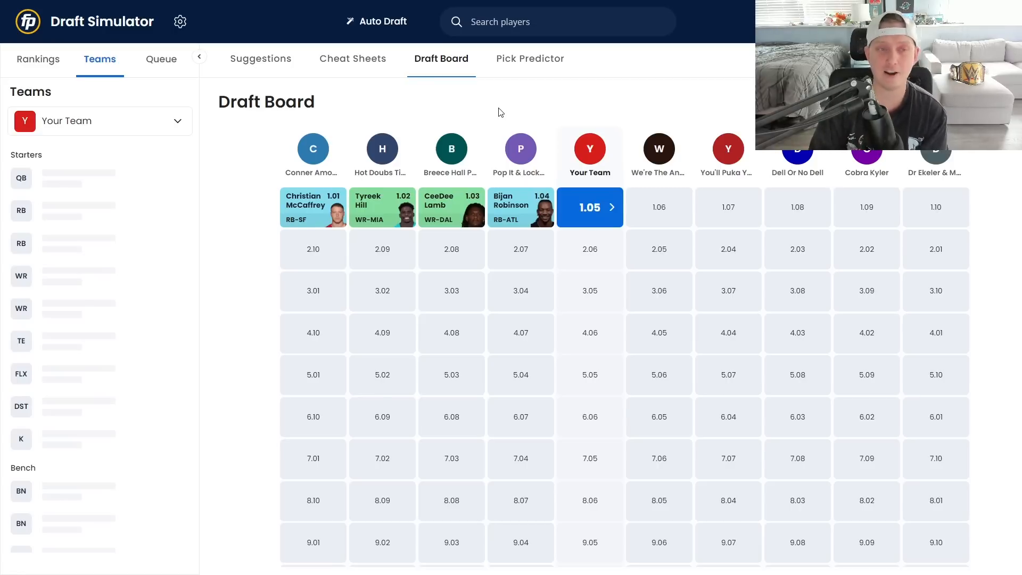
{"action": "left_click", "coordinate": [347, 57]}
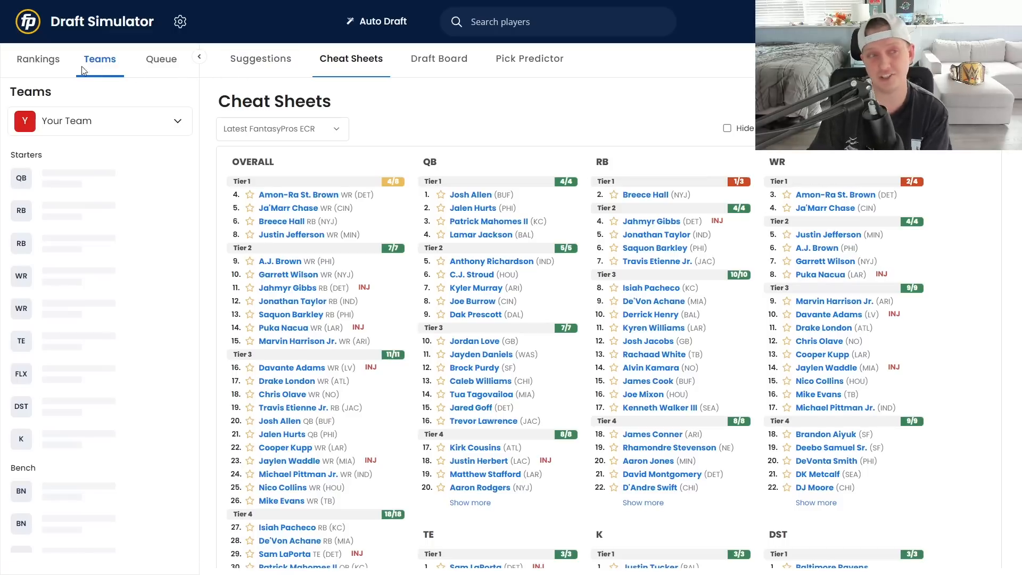
{"action": "left_click", "coordinate": [45, 74]}
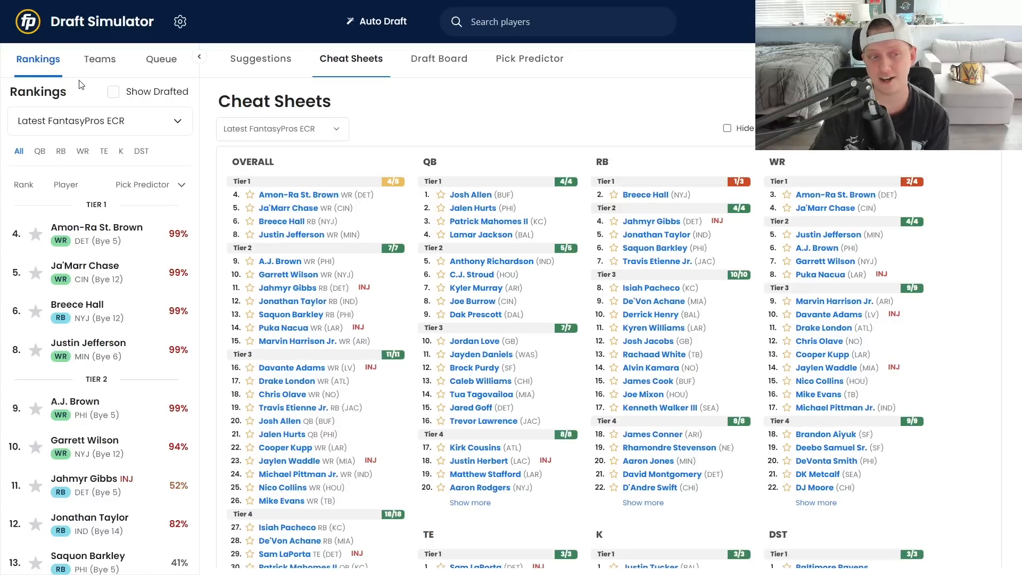
{"action": "mouse_move", "coordinate": [170, 313]}
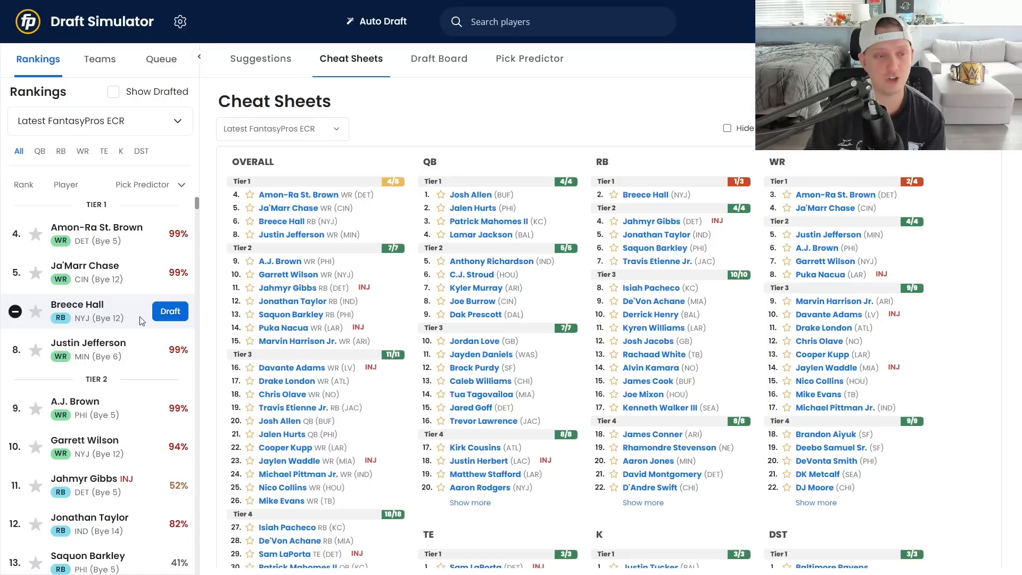
{"action": "left_click", "coordinate": [167, 313]}
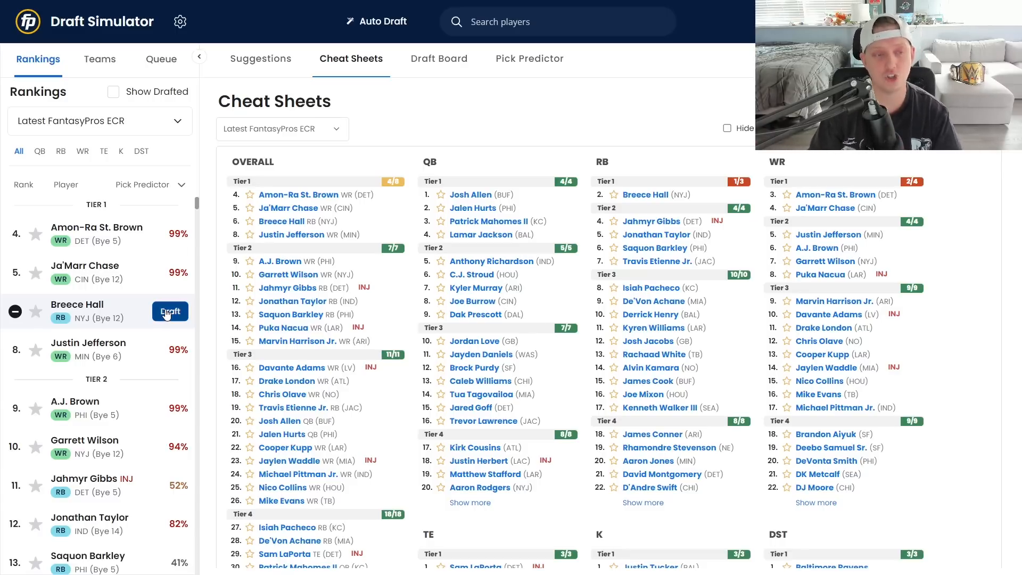
Step: Check the draft board, cheat sheets and team roster, and draft the suggested wide receiver Marvin Harrison Jr. with pick 2.06
{"action": "left_click", "coordinate": [429, 60]}
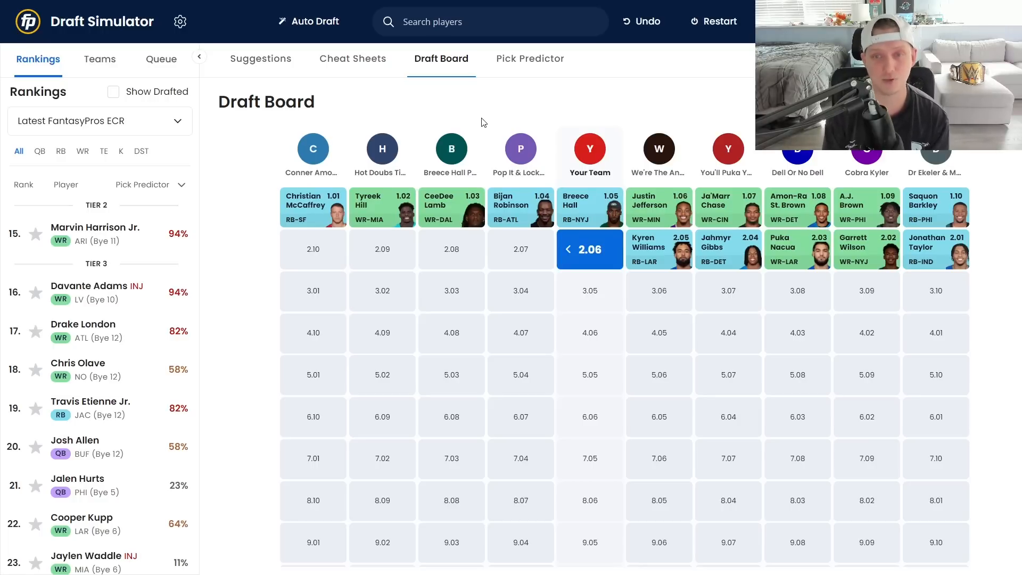
{"action": "key", "text": "Tab"}
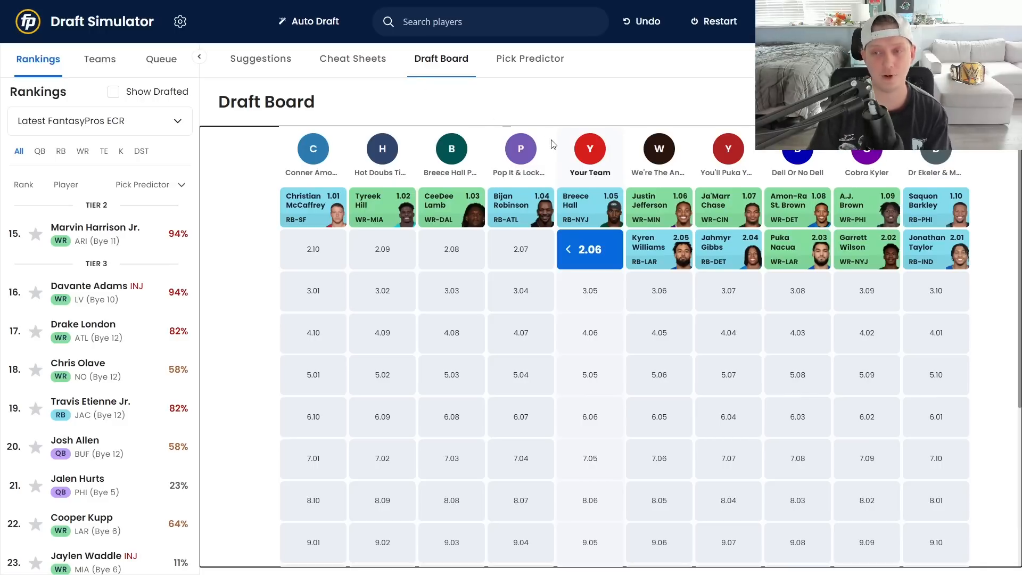
{"action": "mouse_move", "coordinate": [714, 193]}
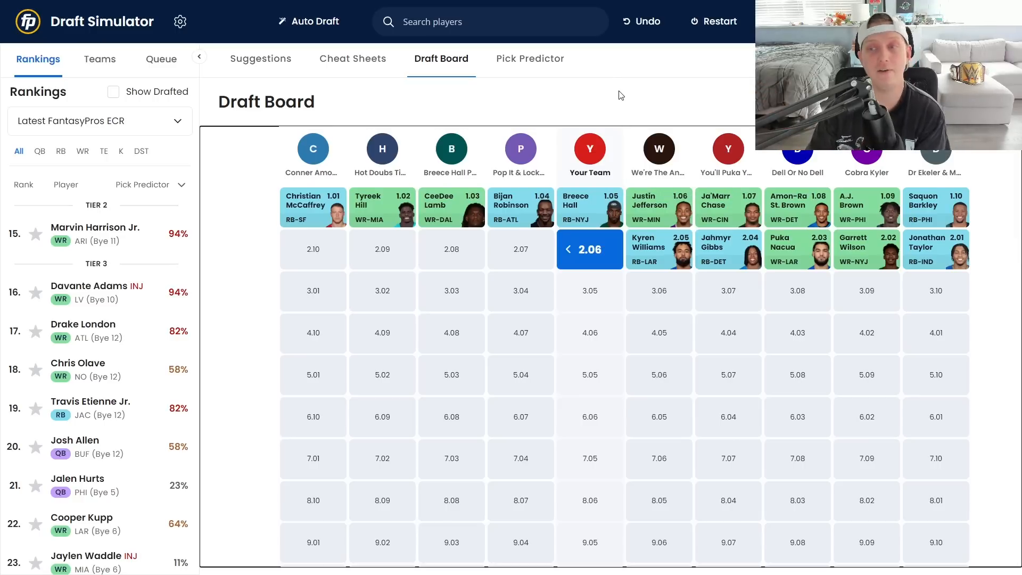
{"action": "left_click", "coordinate": [345, 62]}
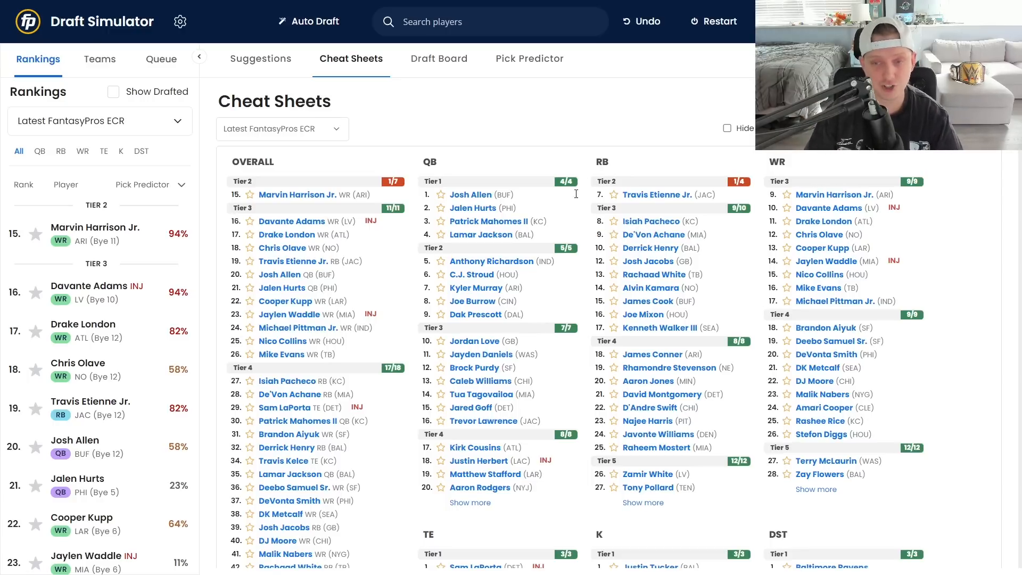
{"action": "left_click", "coordinate": [260, 63]}
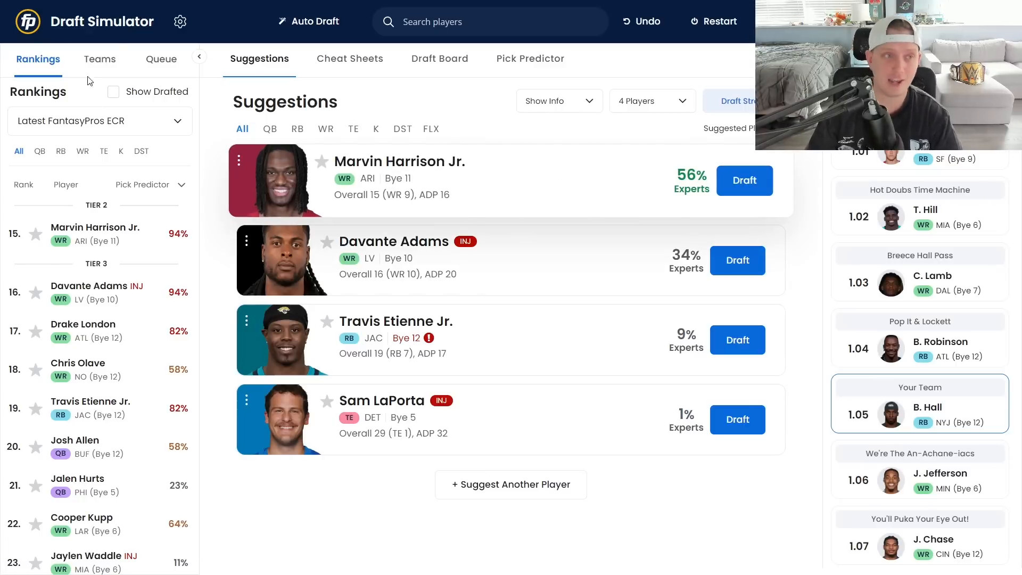
{"action": "left_click", "coordinate": [94, 61]}
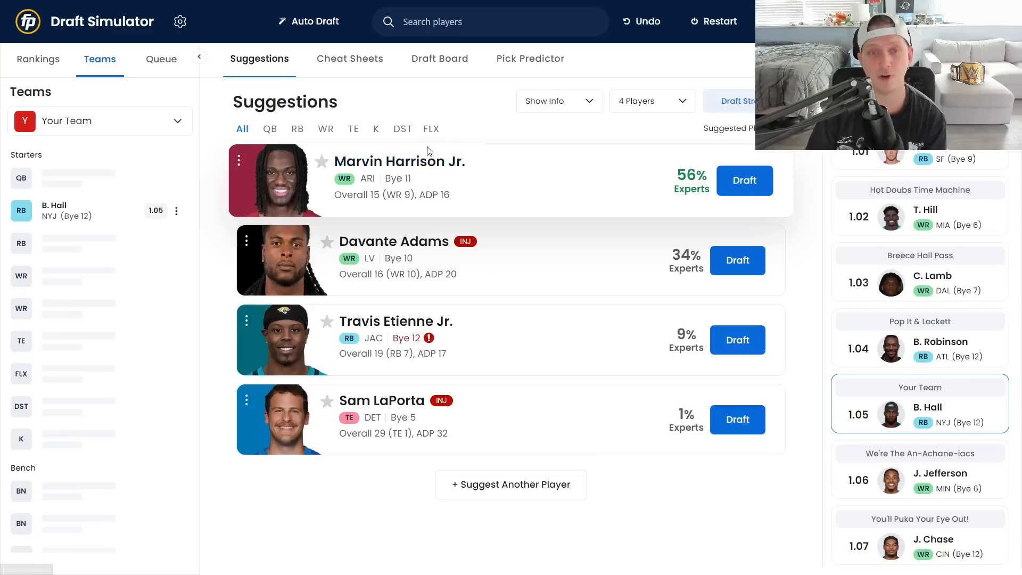
{"action": "left_click", "coordinate": [737, 186]}
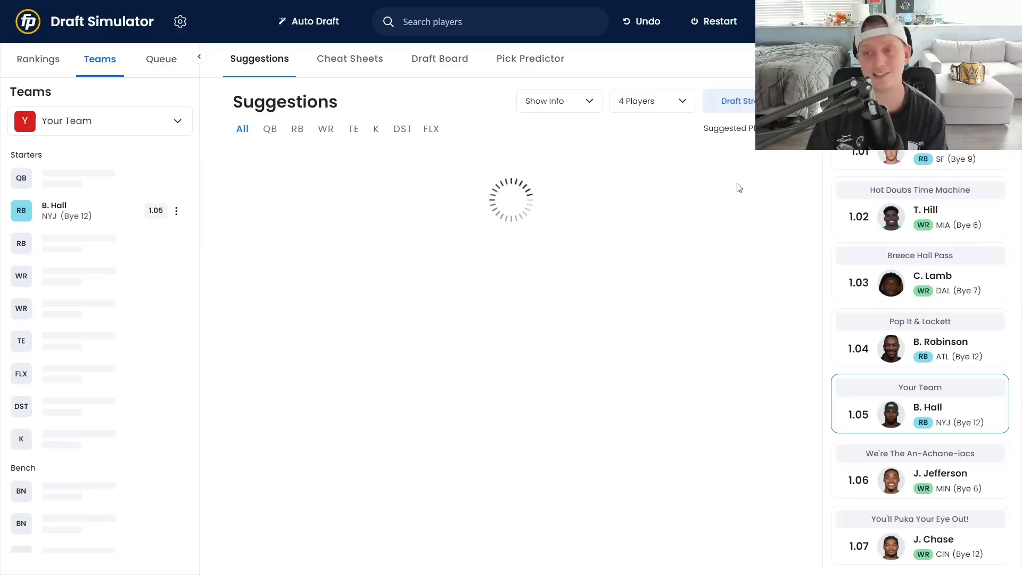
Step: Check the draft board, compare suggested TEs, QBs, WRs and RBs, and draft running back De'Von Achane with pick 3.05
{"action": "left_click", "coordinate": [461, 64]}
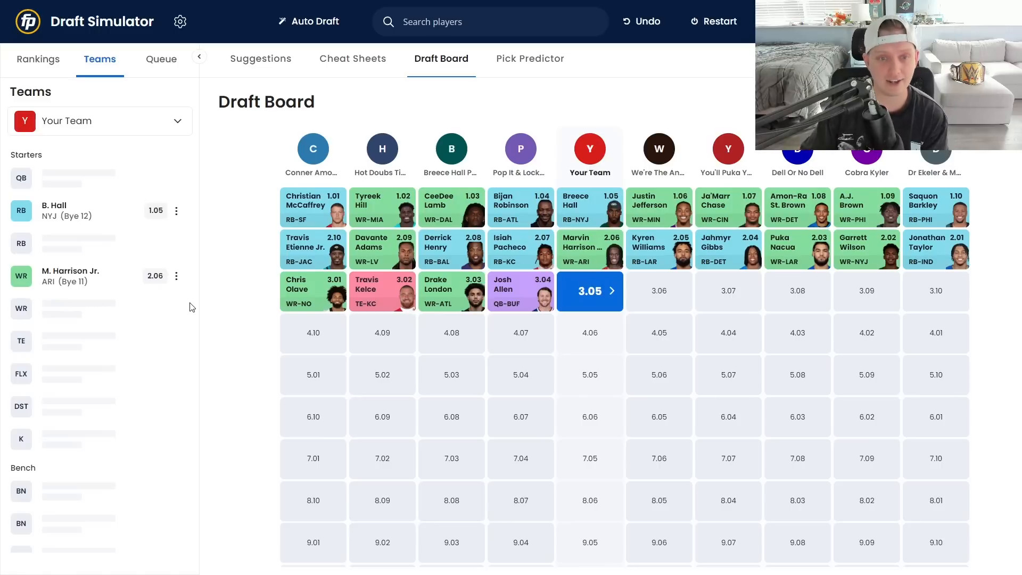
{"action": "mouse_move", "coordinate": [381, 294]}
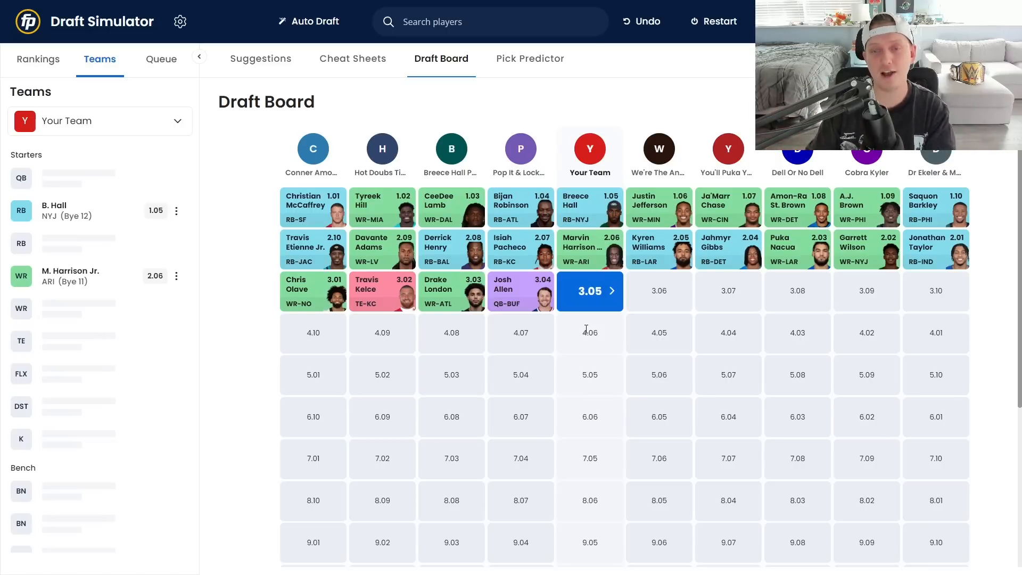
{"action": "left_click", "coordinate": [279, 58]}
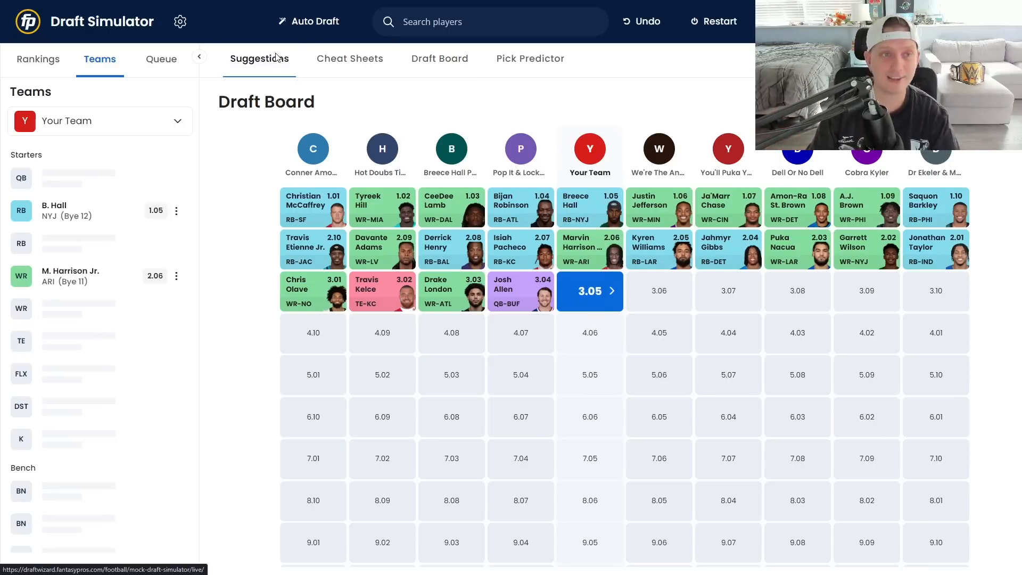
{"action": "left_click", "coordinate": [353, 129]}
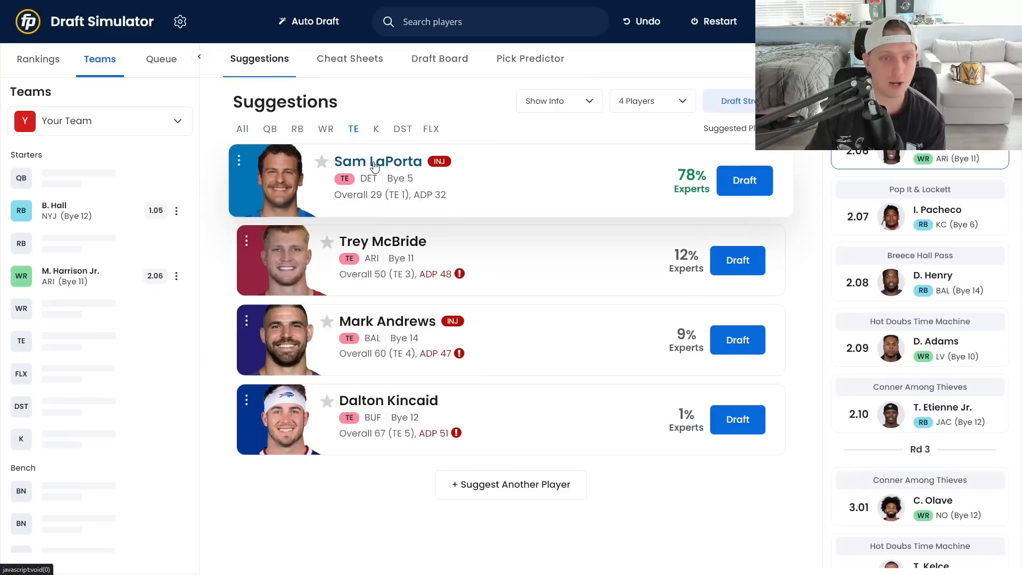
{"action": "left_click", "coordinate": [270, 130]}
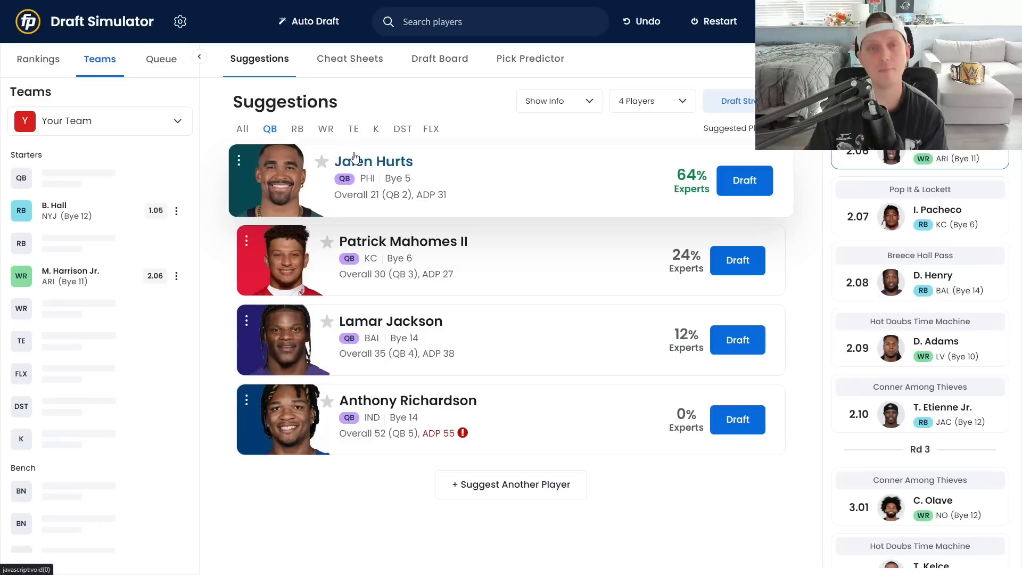
{"action": "left_click", "coordinate": [330, 136]}
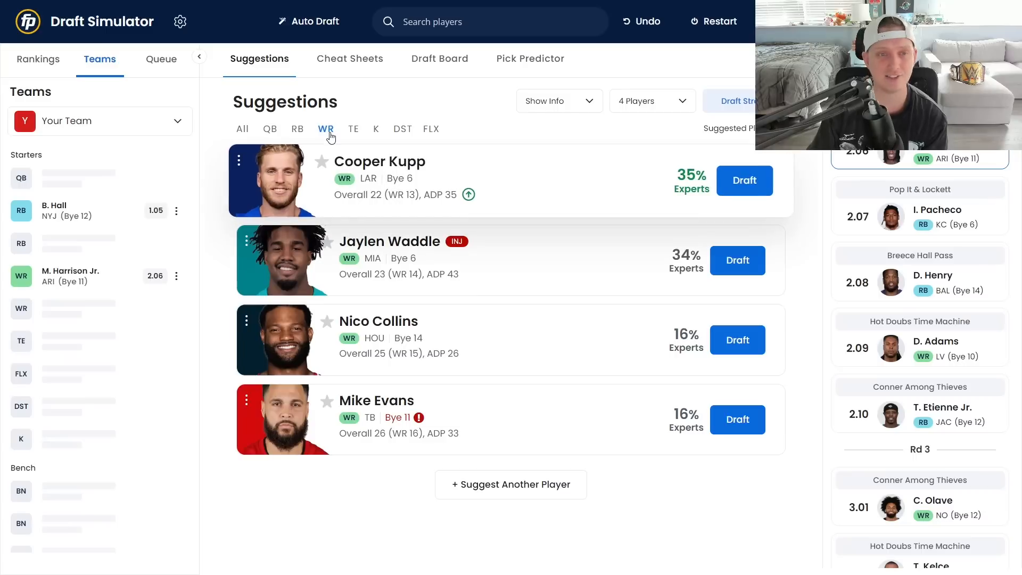
{"action": "left_click", "coordinate": [299, 133]}
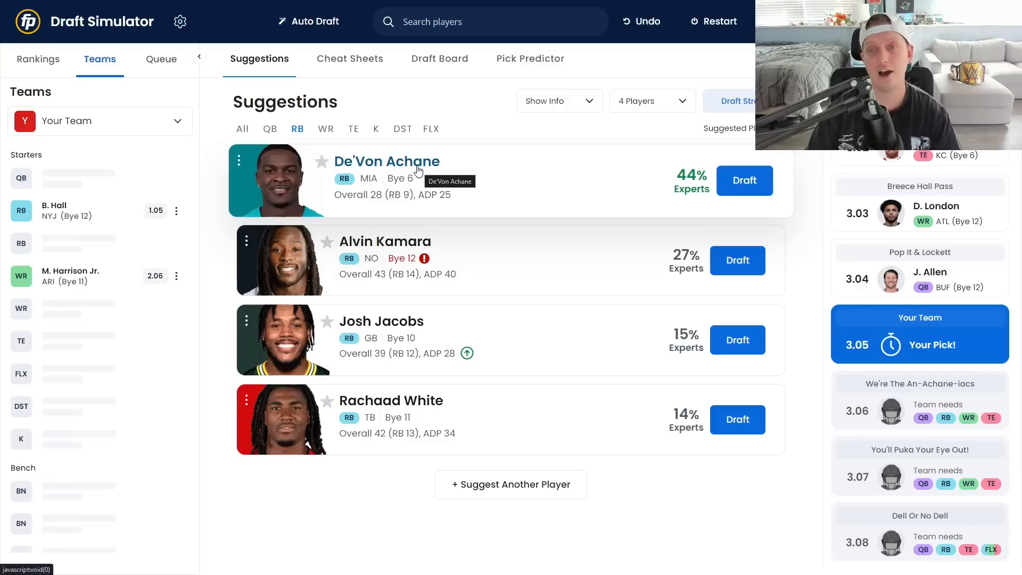
{"action": "left_click", "coordinate": [749, 180]}
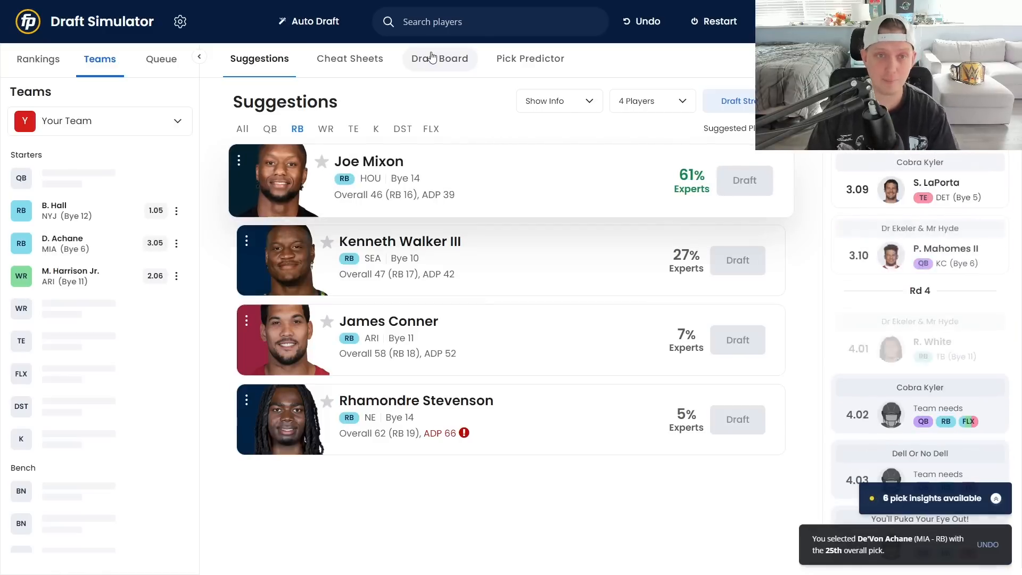
Step: Review the draft board and cheat sheets, compare suggested quarterbacks and wide receivers, and draft quarterback Jalen Hurts with pick 4.06
{"action": "left_click", "coordinate": [432, 57]}
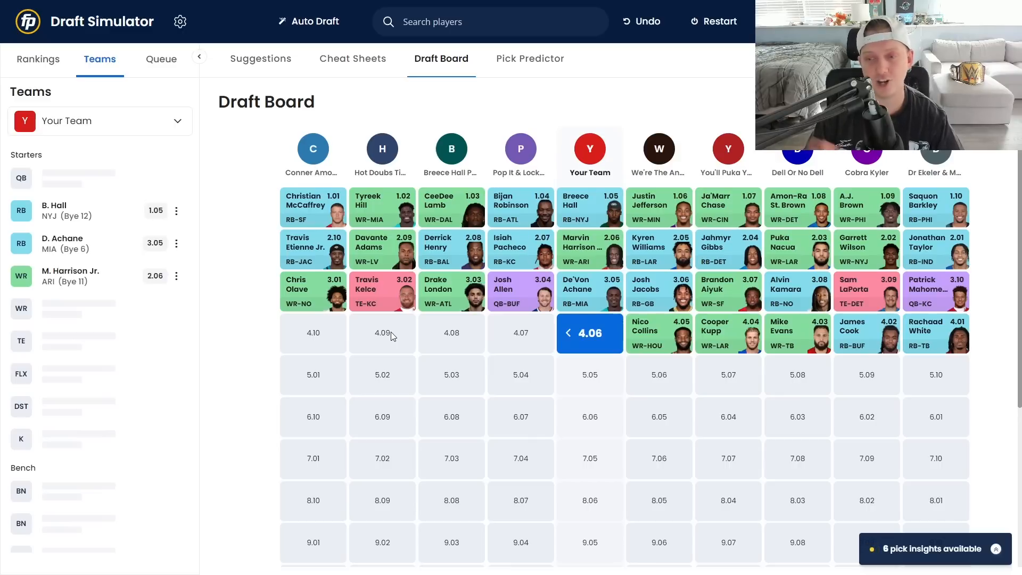
{"action": "left_click", "coordinate": [360, 60]}
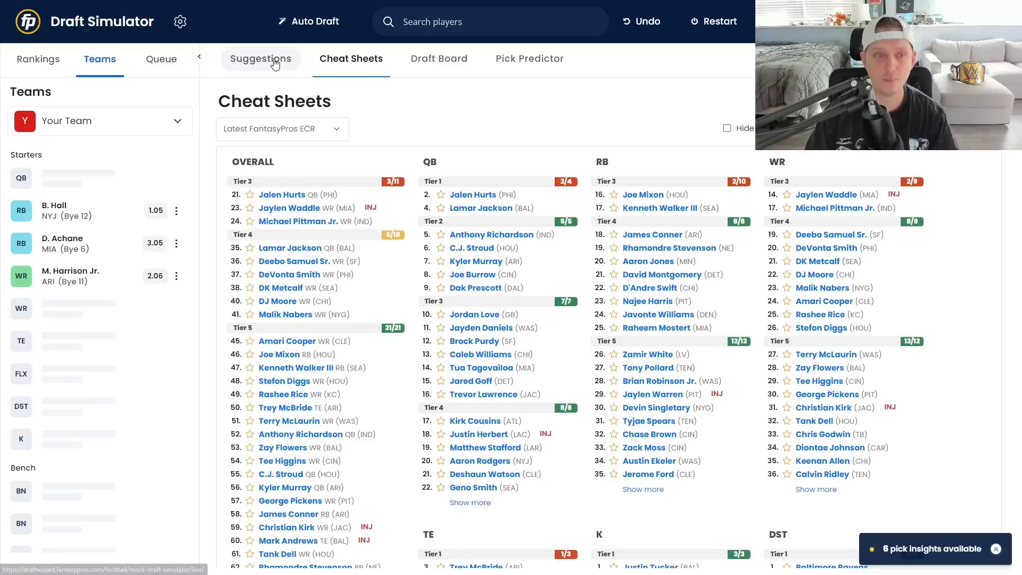
{"action": "left_click", "coordinate": [275, 64]}
{"action": "left_click", "coordinate": [272, 130]}
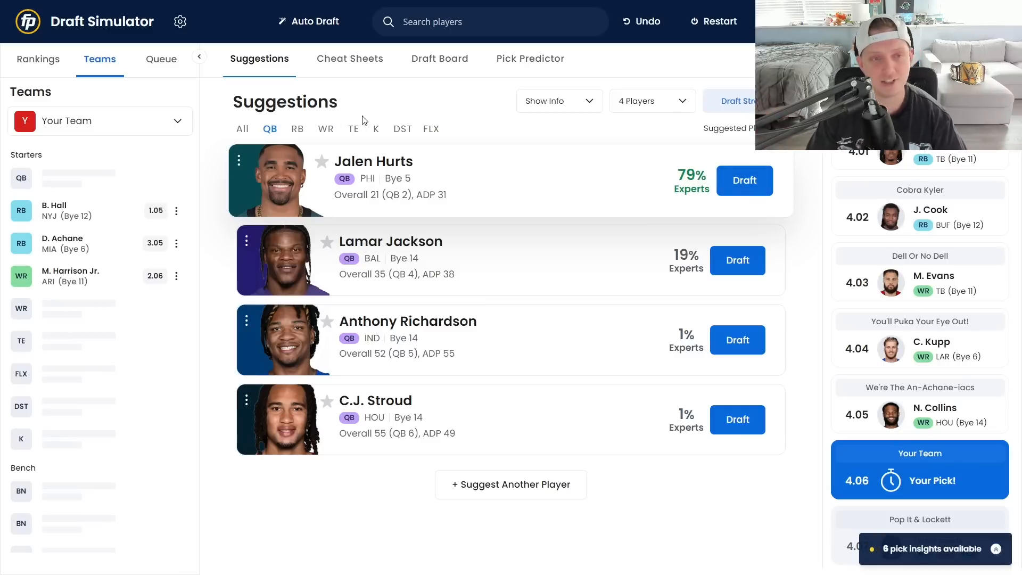
{"action": "left_click", "coordinate": [327, 130]}
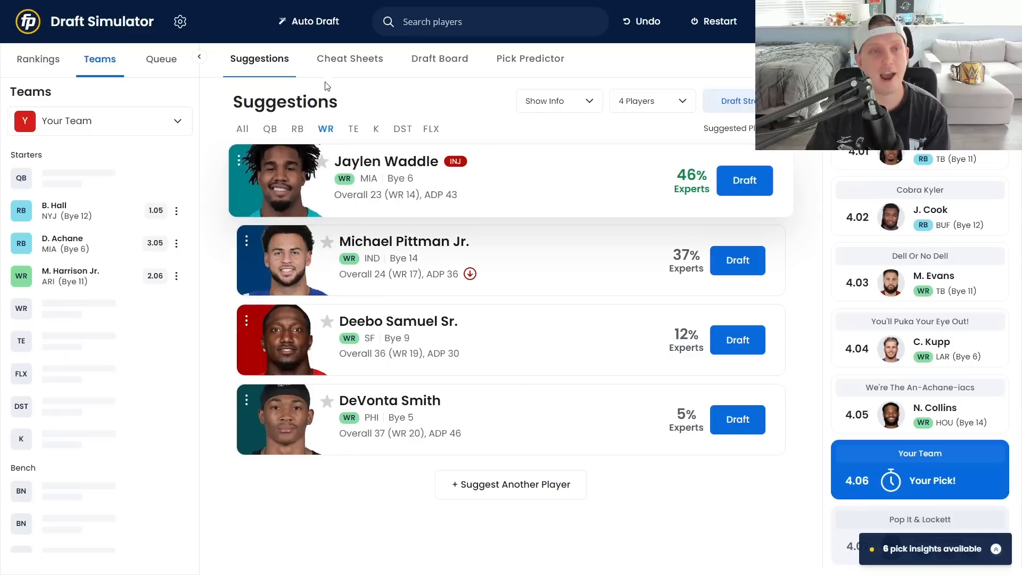
{"action": "left_click", "coordinate": [349, 67]}
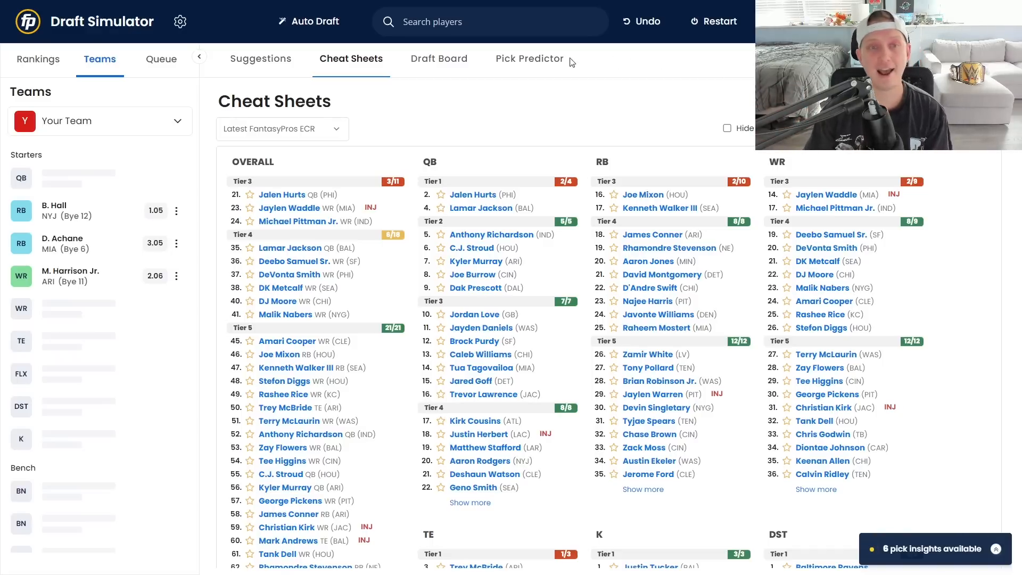
{"action": "left_click", "coordinate": [290, 58]}
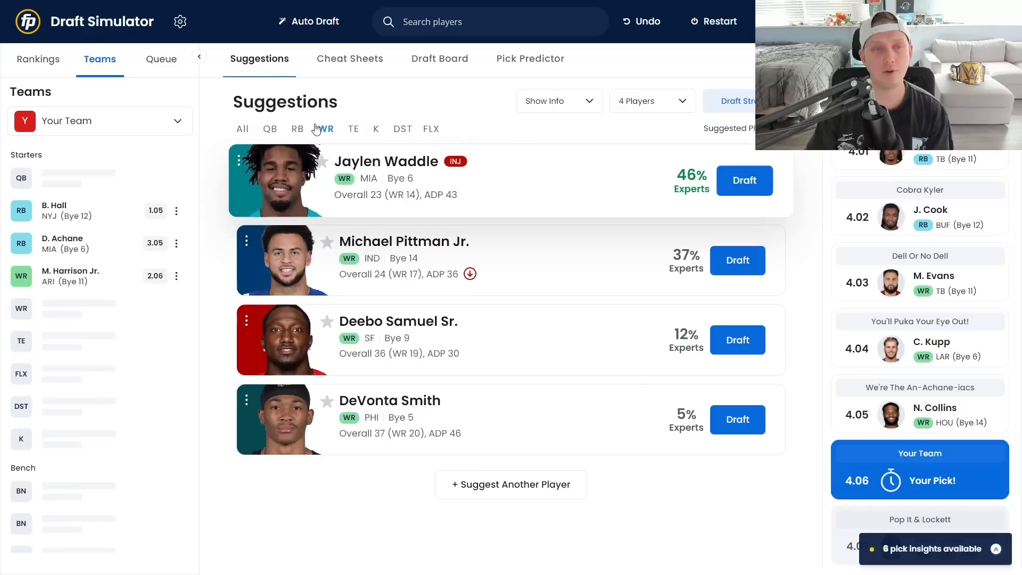
{"action": "left_click", "coordinate": [272, 130]}
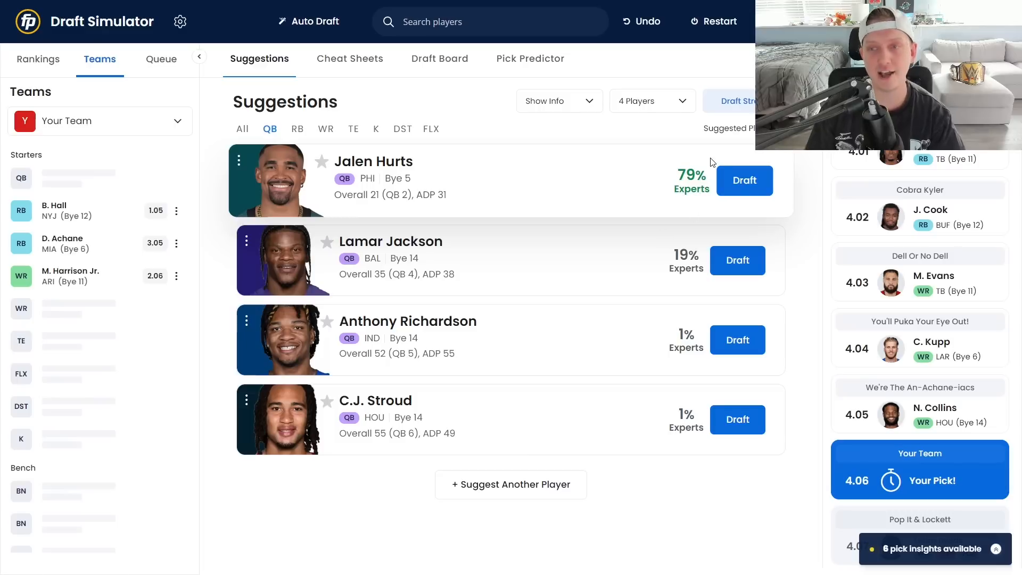
{"action": "left_click", "coordinate": [734, 191]}
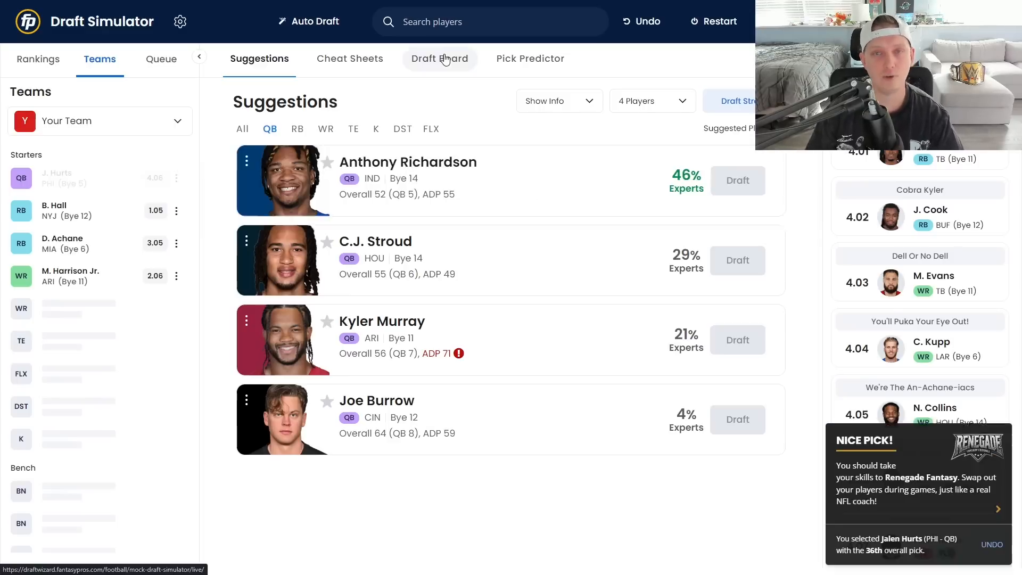
Step: Review the draft board and cheat sheets for pick 5.05, and compare the suggested tight ends and wide receivers
{"action": "left_click", "coordinate": [444, 59]}
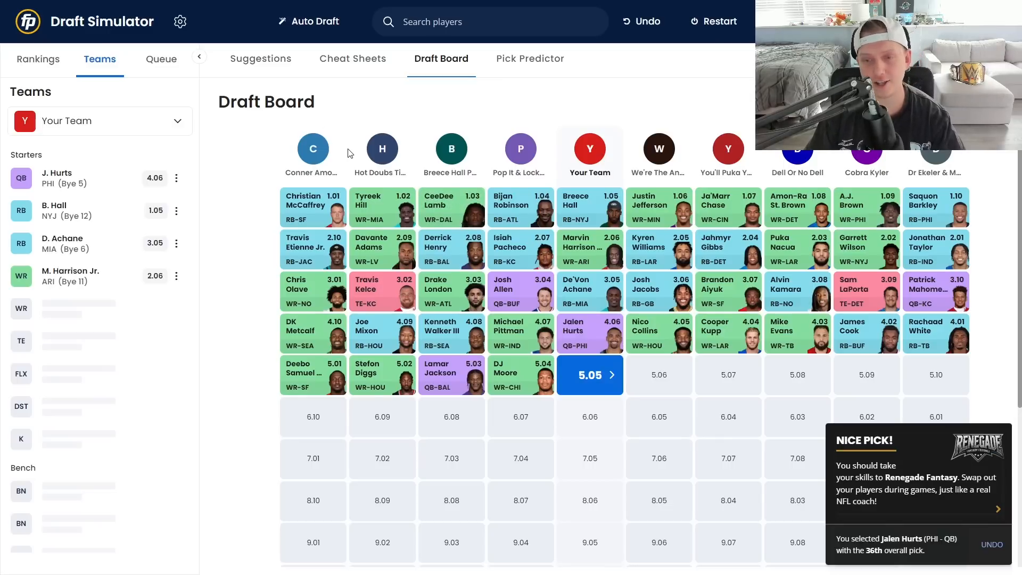
{"action": "left_click", "coordinate": [345, 66]}
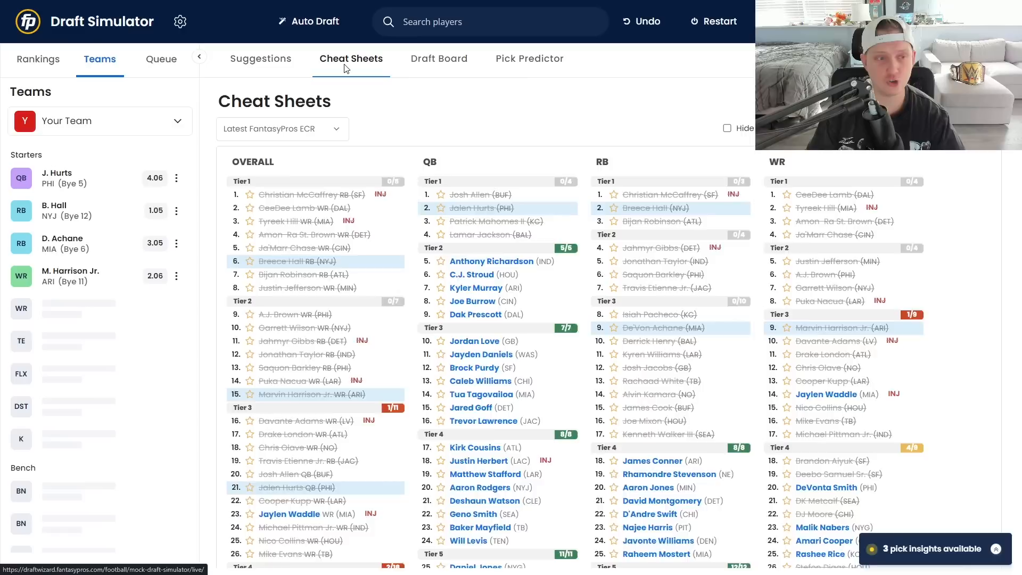
{"action": "scroll", "coordinate": [495, 330], "scroll_direction": "down", "scroll_amount": 5}
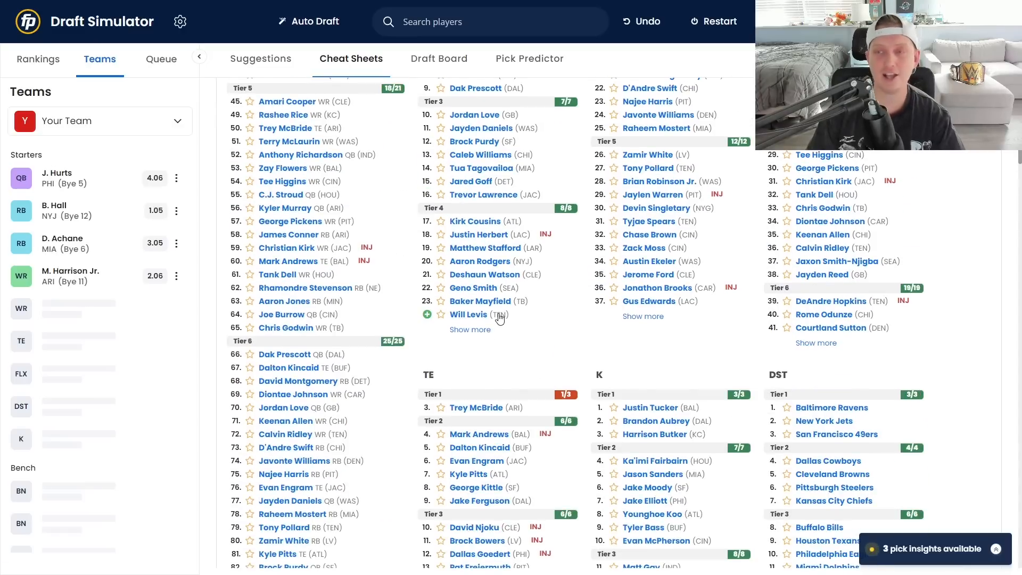
{"action": "scroll", "coordinate": [500, 318], "scroll_direction": "up", "scroll_amount": 5}
{"action": "left_click", "coordinate": [260, 59]}
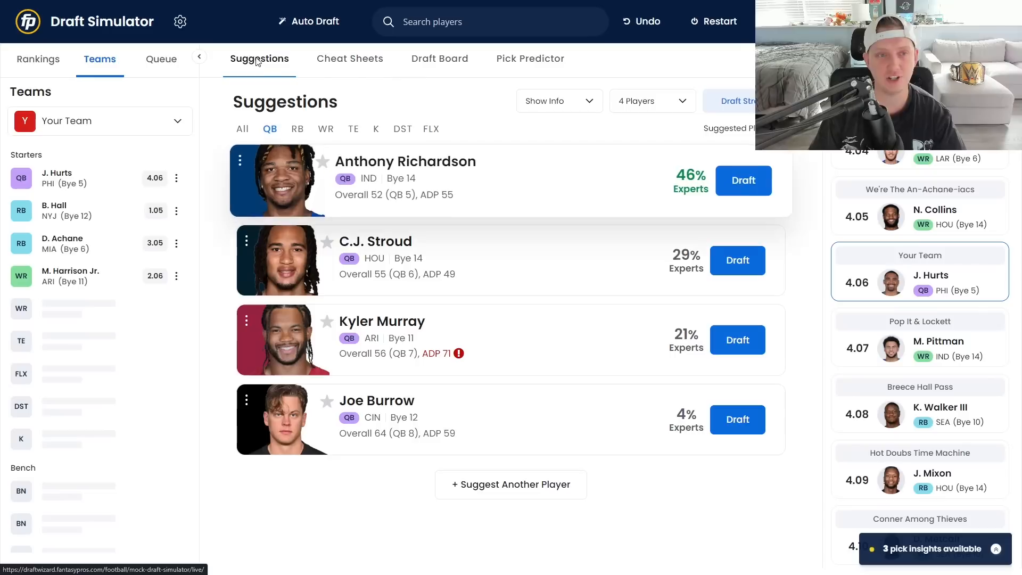
{"action": "left_click", "coordinate": [354, 130]}
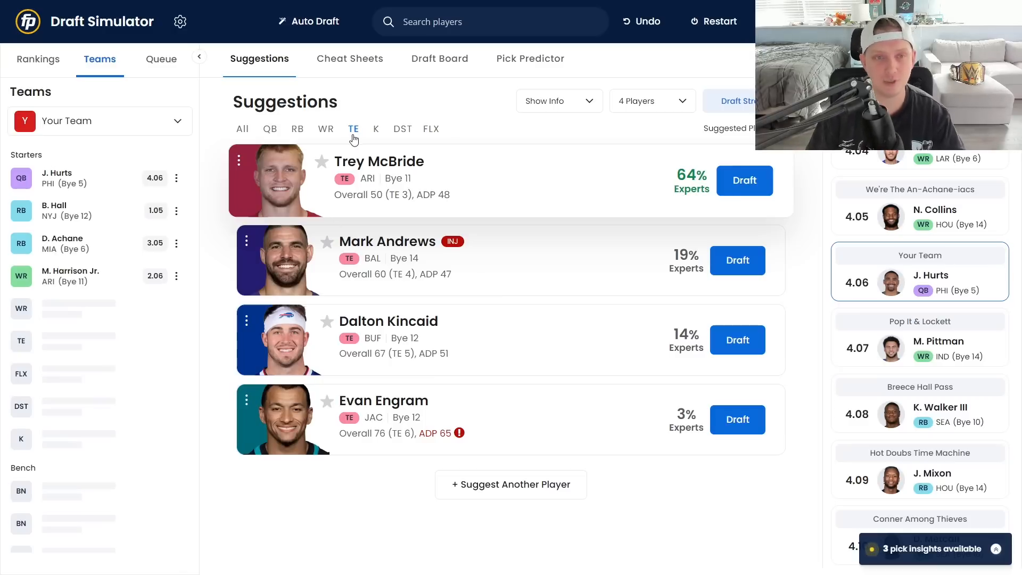
{"action": "left_click", "coordinate": [326, 129]}
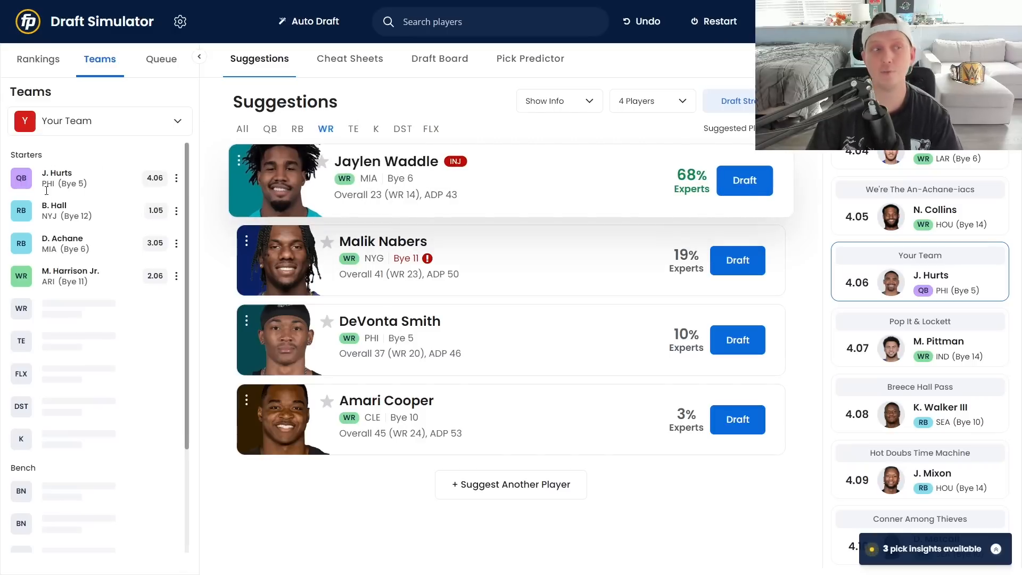
{"action": "left_click", "coordinate": [298, 129]}
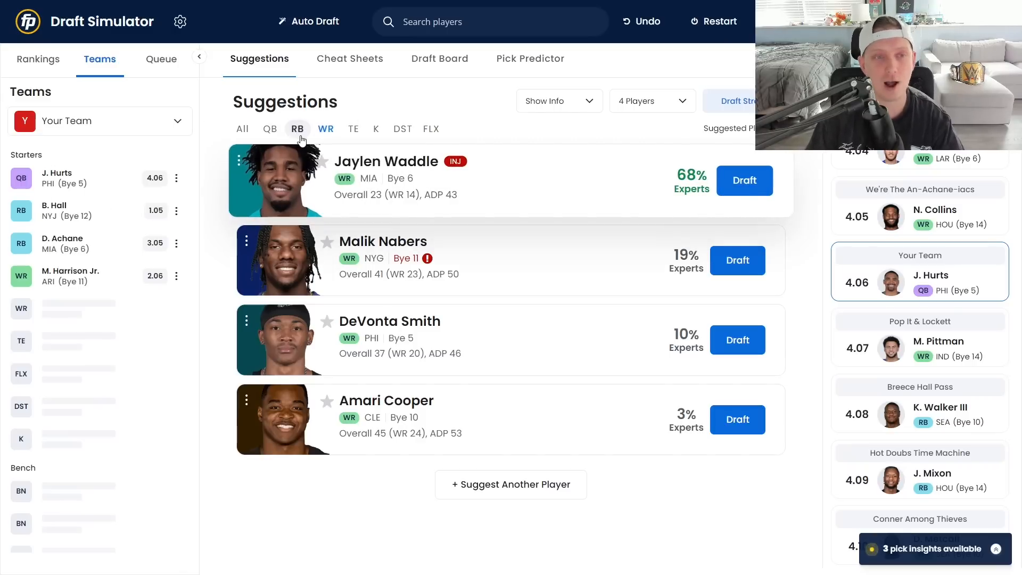
{"action": "left_click", "coordinate": [322, 133]}
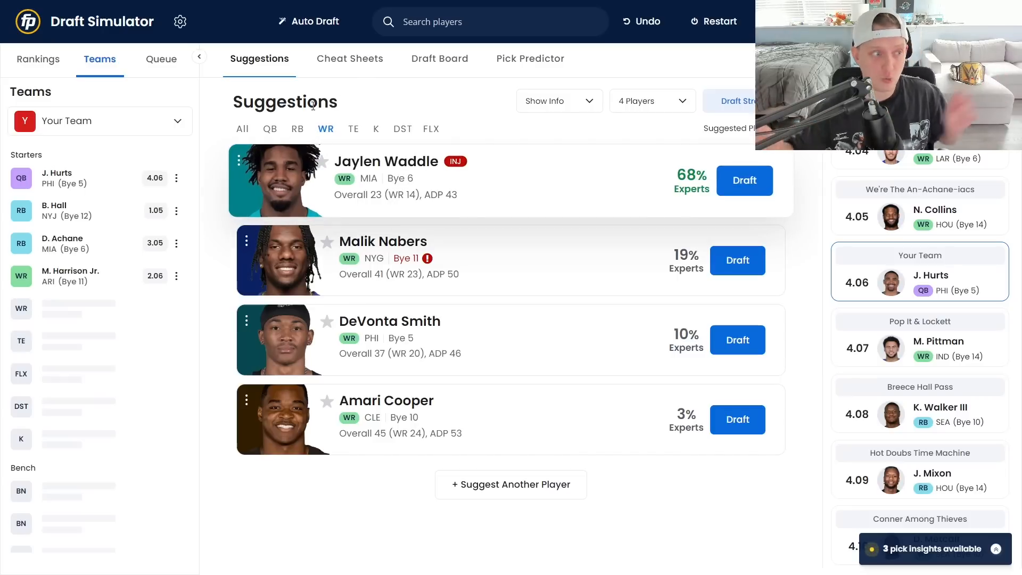
Step: Recheck the draft board and the cheat sheets' wide receiver tiers, and draft wide receiver Jaylen Waddle with pick 5.05
{"action": "left_click", "coordinate": [439, 59]}
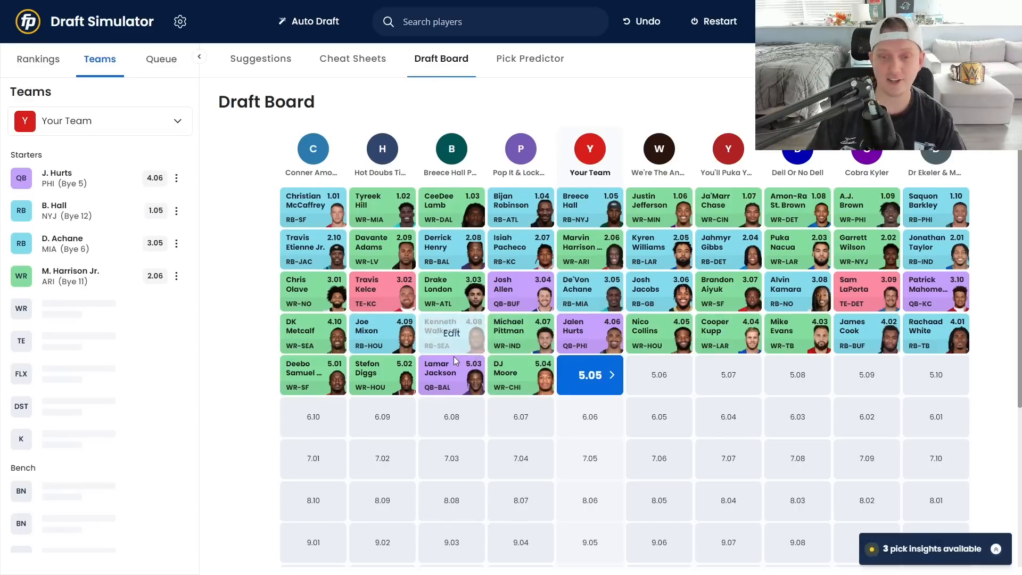
{"action": "left_click", "coordinate": [345, 65]}
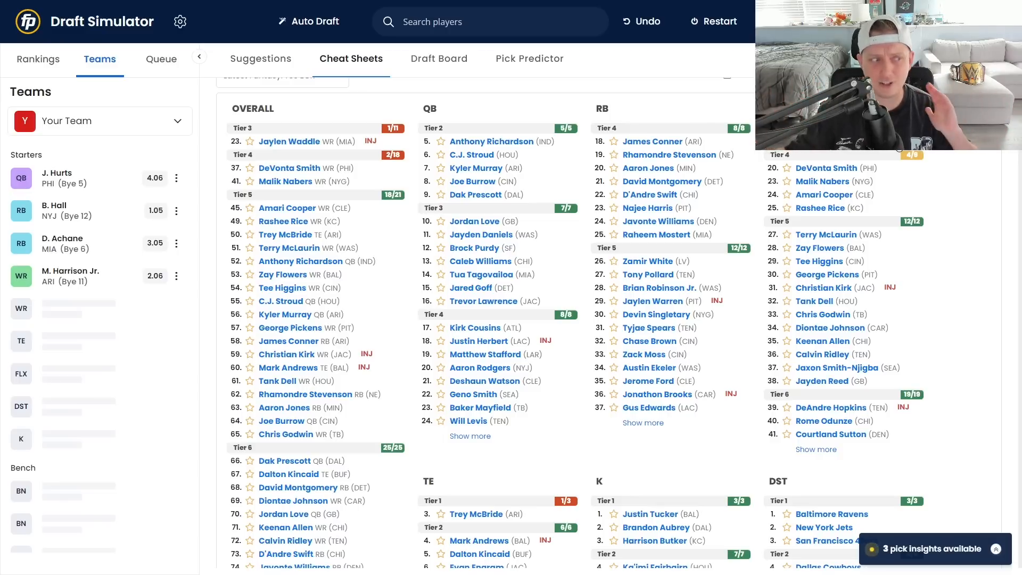
{"action": "scroll", "coordinate": [900, 150], "scroll_direction": "up", "scroll_amount": 1}
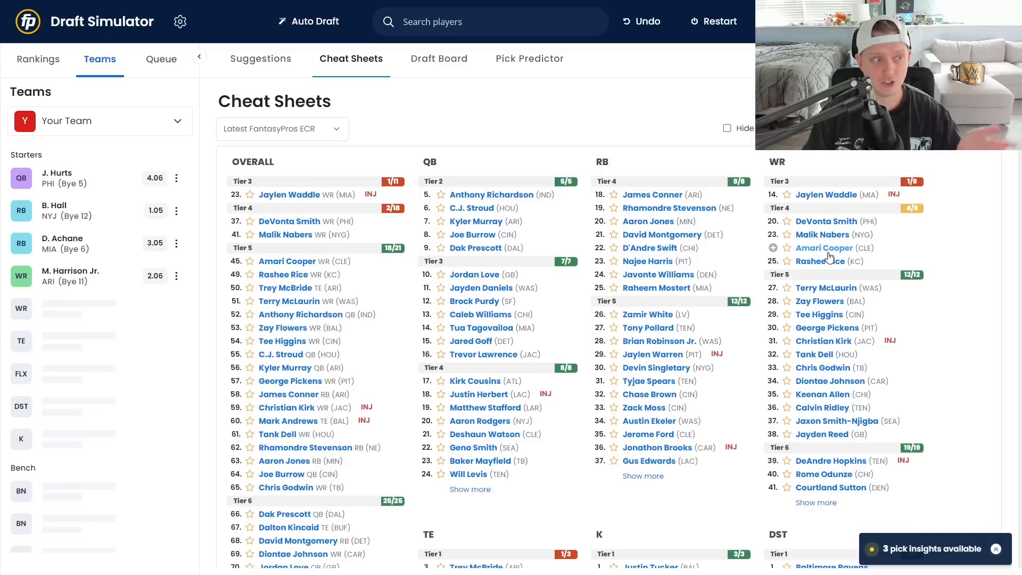
{"action": "mouse_move", "coordinate": [896, 198]}
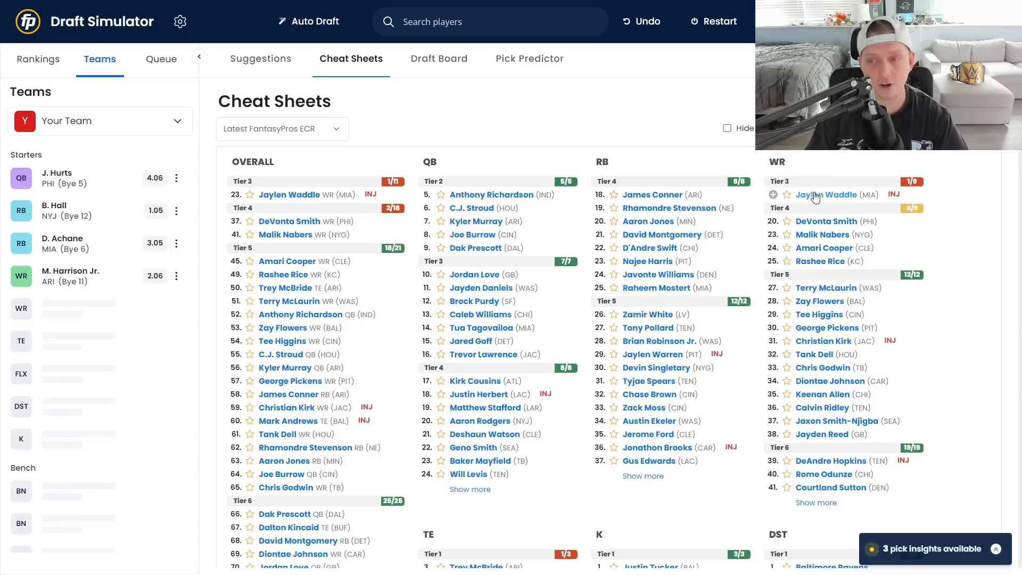
{"action": "left_click", "coordinate": [269, 69]}
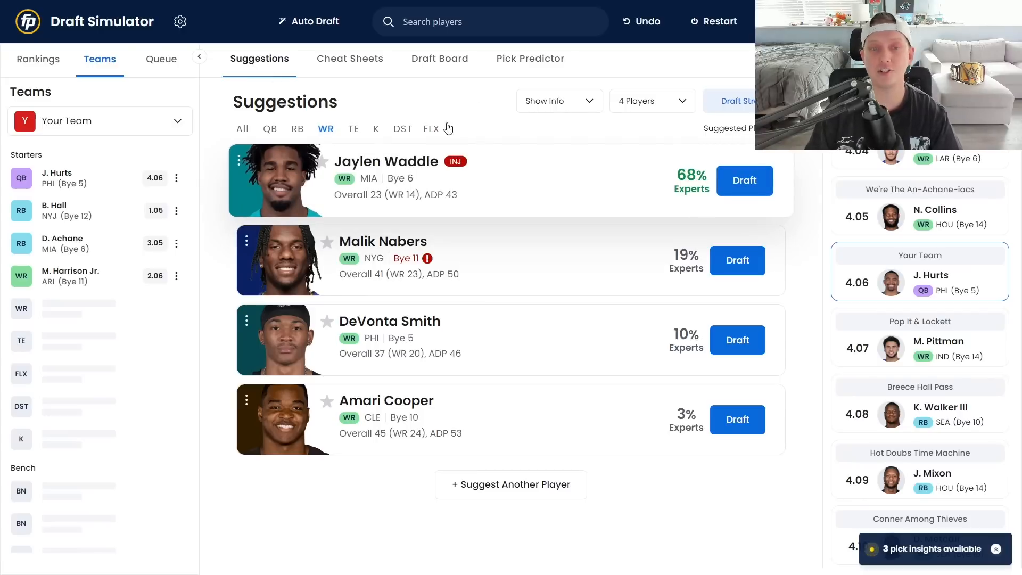
{"action": "mouse_move", "coordinate": [461, 168]}
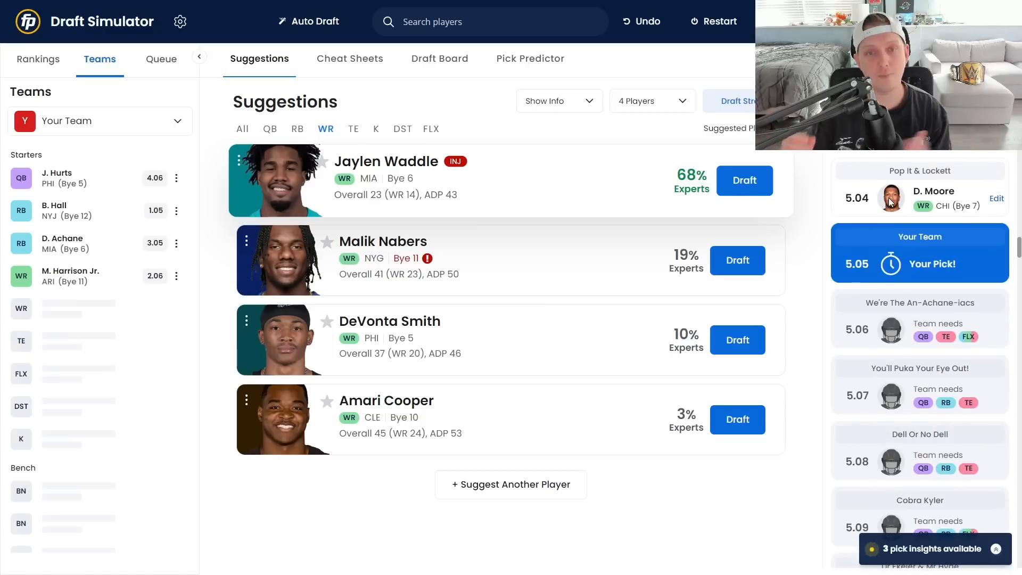
{"action": "left_click", "coordinate": [743, 182]}
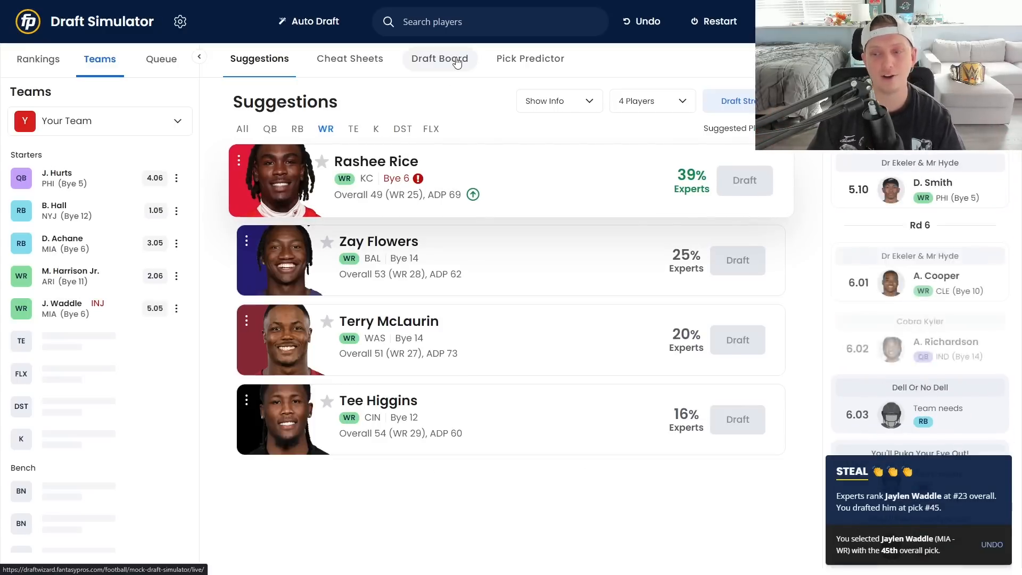
Step: Examine the draft board, the cheat sheets and the suggested wide receivers for pick 6.06
{"action": "left_click", "coordinate": [458, 59]}
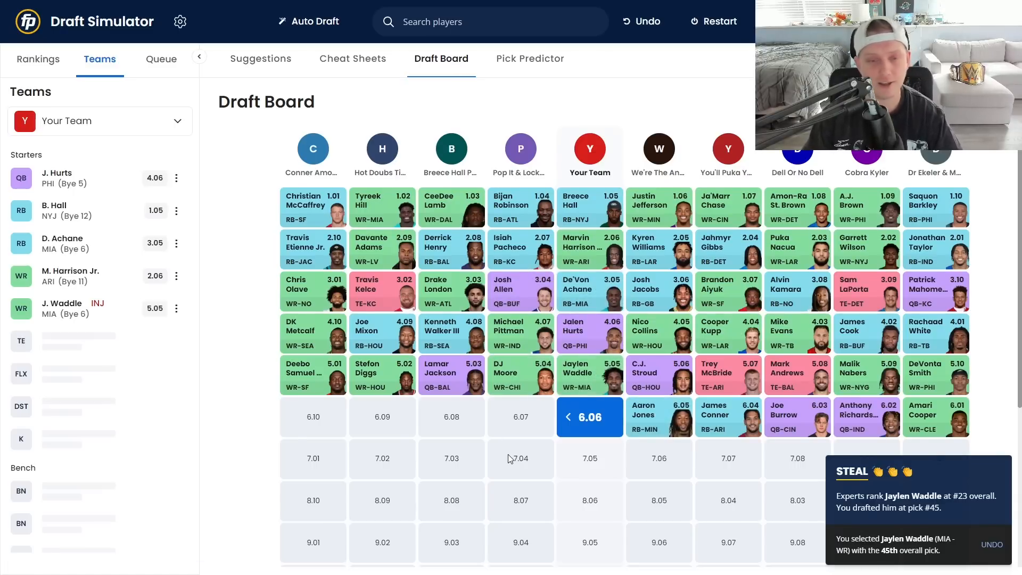
{"action": "left_click", "coordinate": [355, 63]}
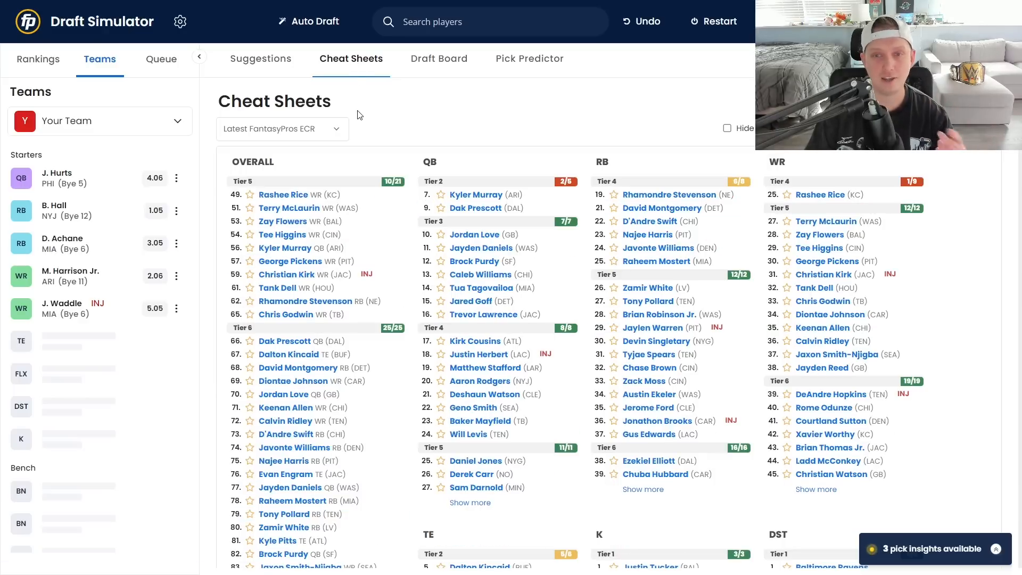
{"action": "left_click", "coordinate": [432, 60]}
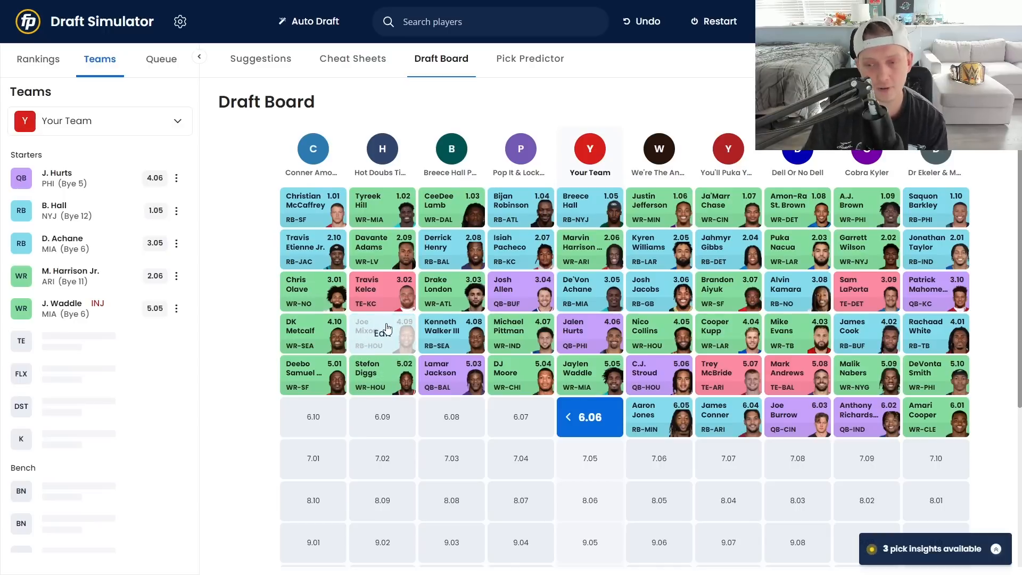
{"action": "left_click", "coordinate": [370, 58]}
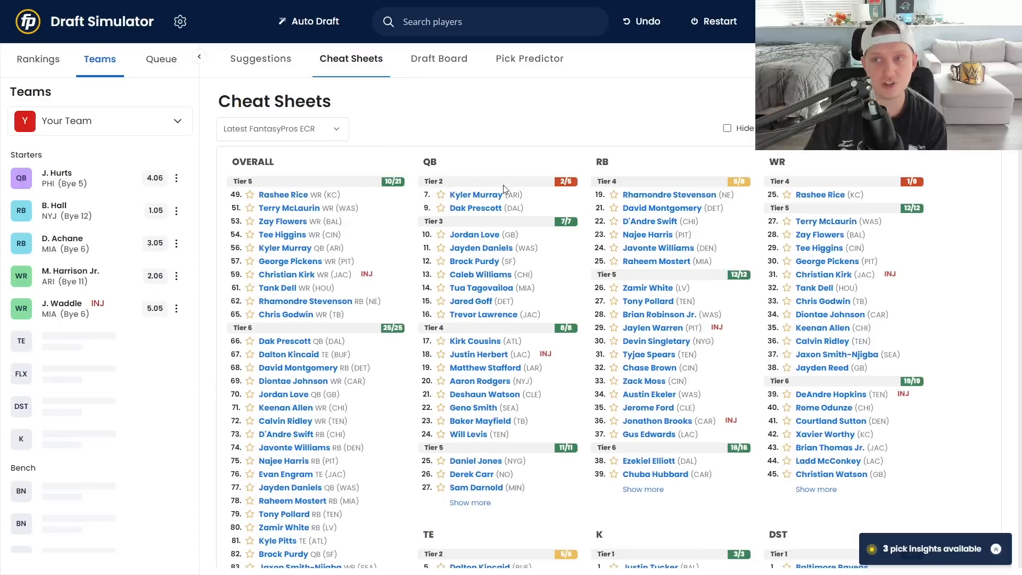
{"action": "left_click", "coordinate": [247, 61]}
{"action": "mouse_move", "coordinate": [474, 196]}
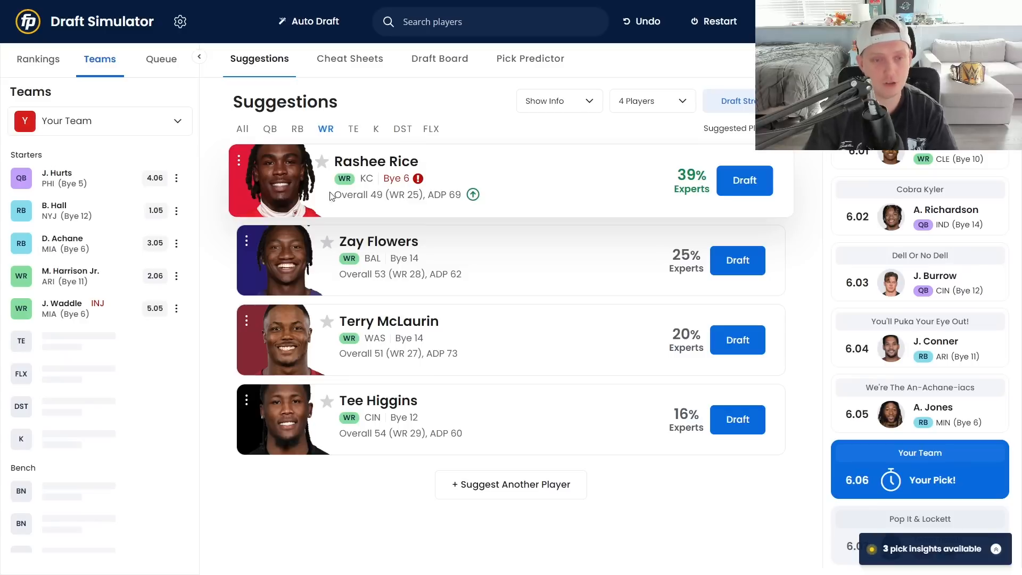
{"action": "left_click", "coordinate": [440, 60]}
{"action": "scroll", "coordinate": [425, 198], "scroll_direction": "down", "scroll_amount": 1}
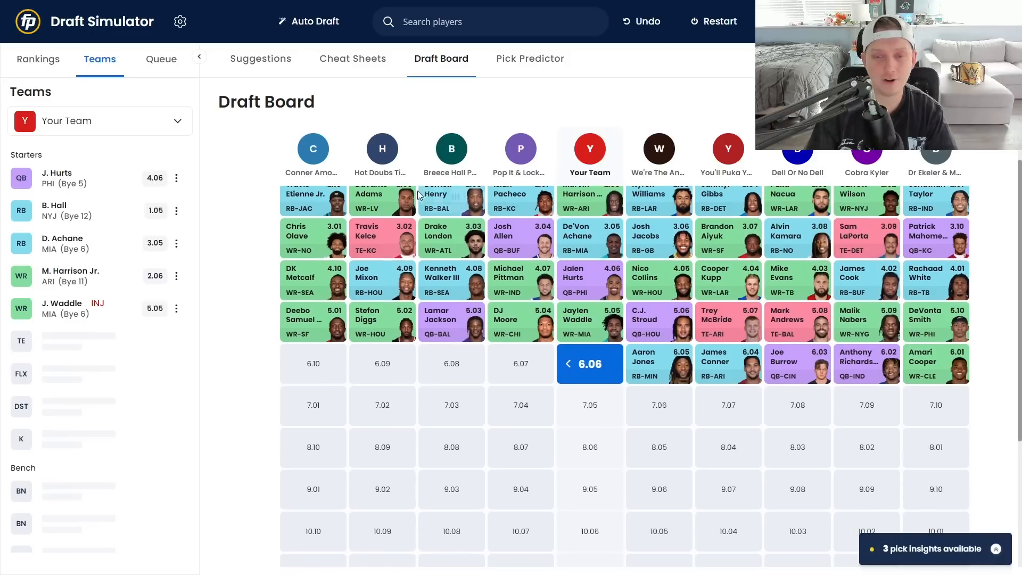
{"action": "left_click", "coordinate": [259, 60]}
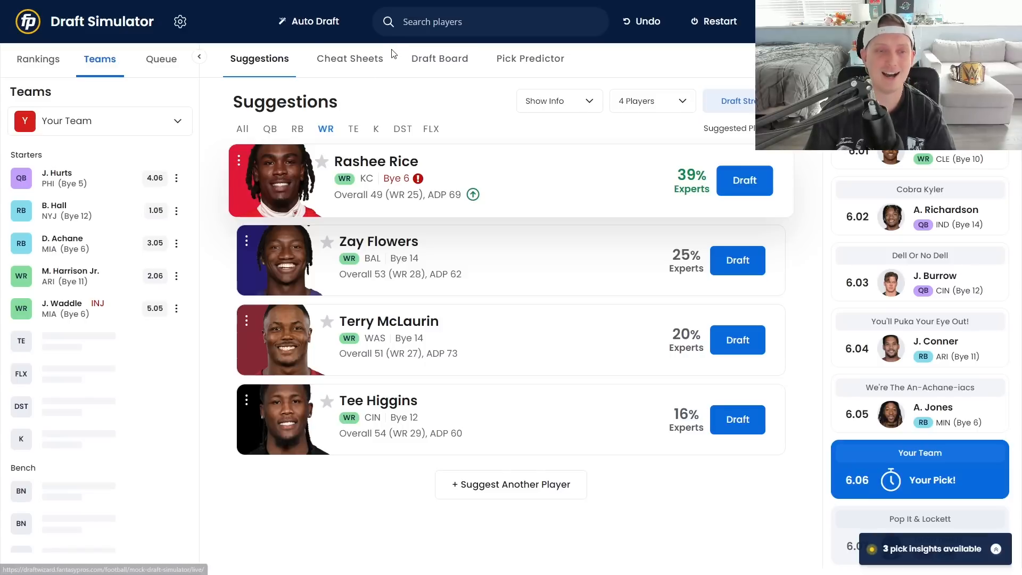
Step: Check the cheat sheets and draft board, compare suggested tight ends and wide receivers, and draft wide receiver Rashee Rice with pick 6.06
{"action": "left_click", "coordinate": [378, 61]}
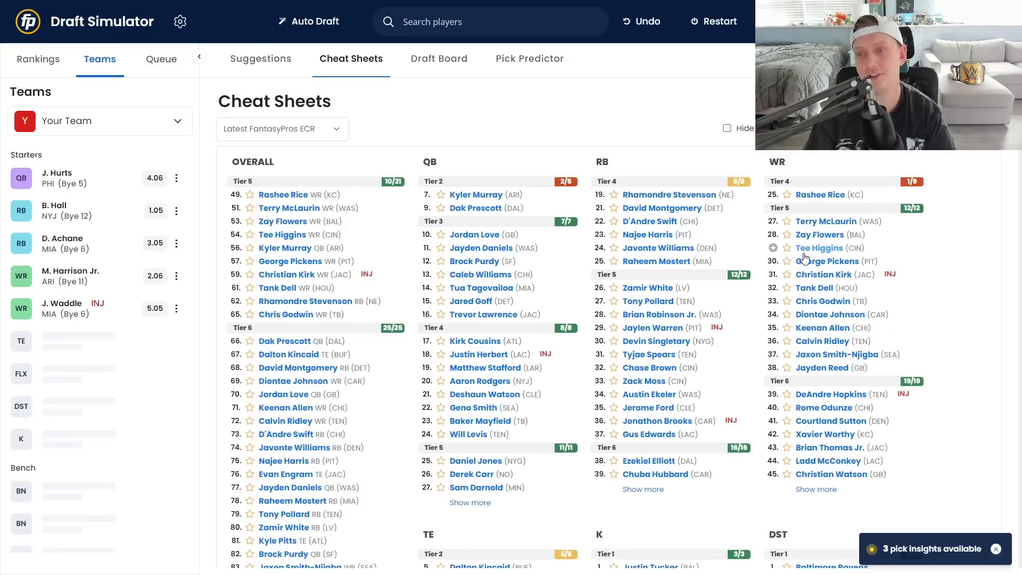
{"action": "scroll", "coordinate": [841, 261], "scroll_direction": "down", "scroll_amount": 4}
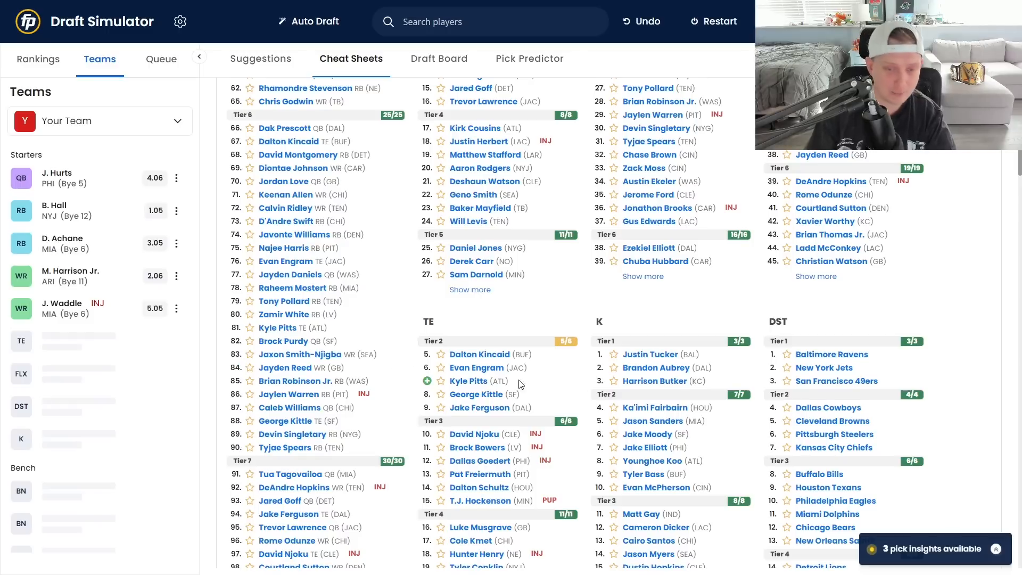
{"action": "scroll", "coordinate": [436, 341], "scroll_direction": "up", "scroll_amount": 4}
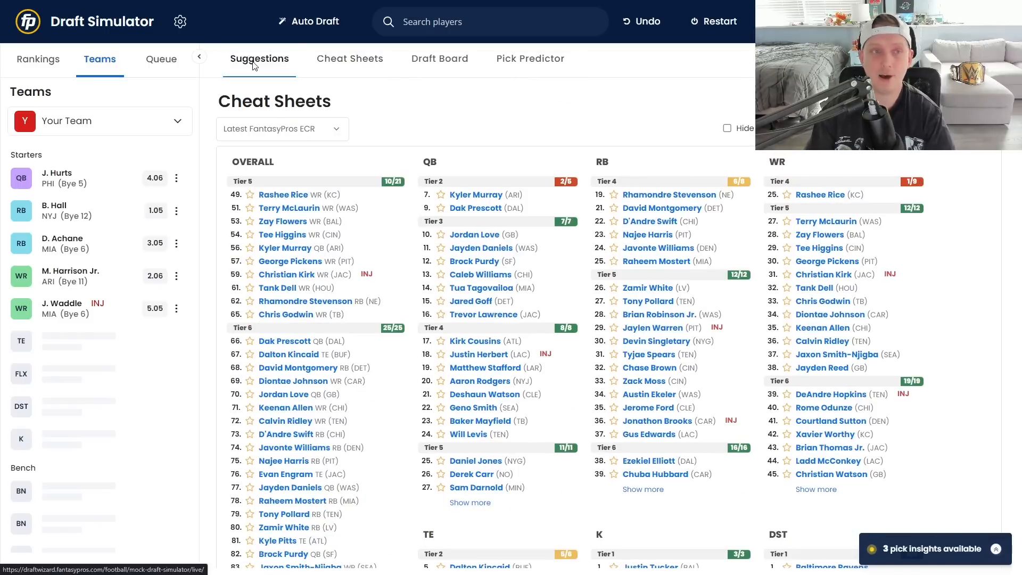
{"action": "left_click", "coordinate": [260, 59]}
{"action": "left_click", "coordinate": [347, 129]}
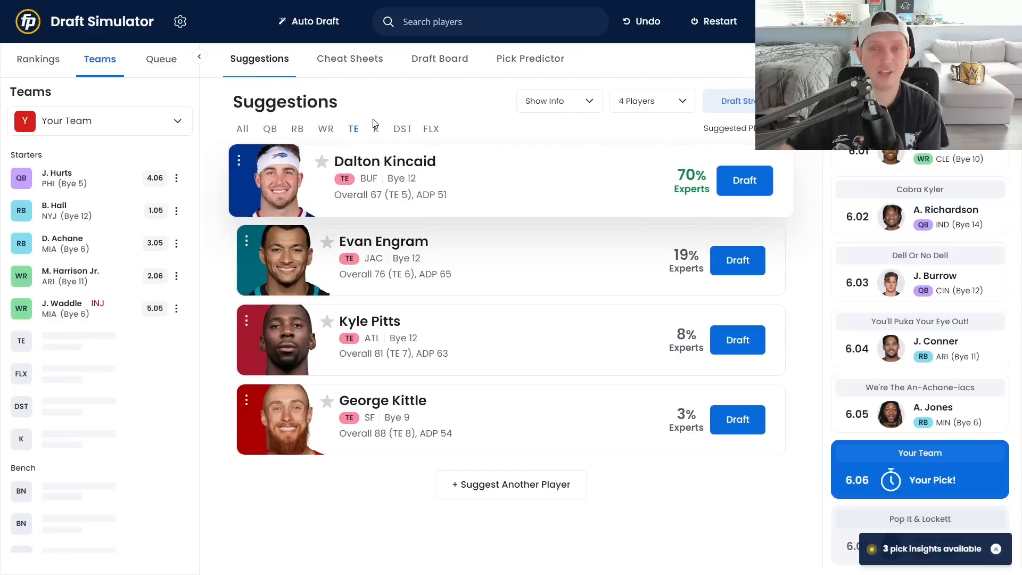
{"action": "left_click", "coordinate": [435, 63]}
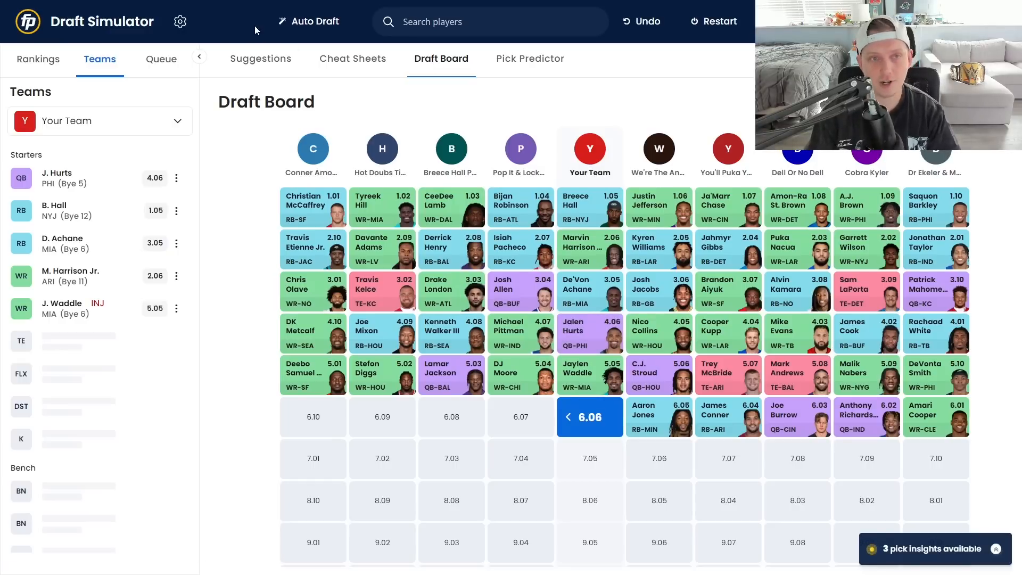
{"action": "left_click", "coordinate": [266, 59]}
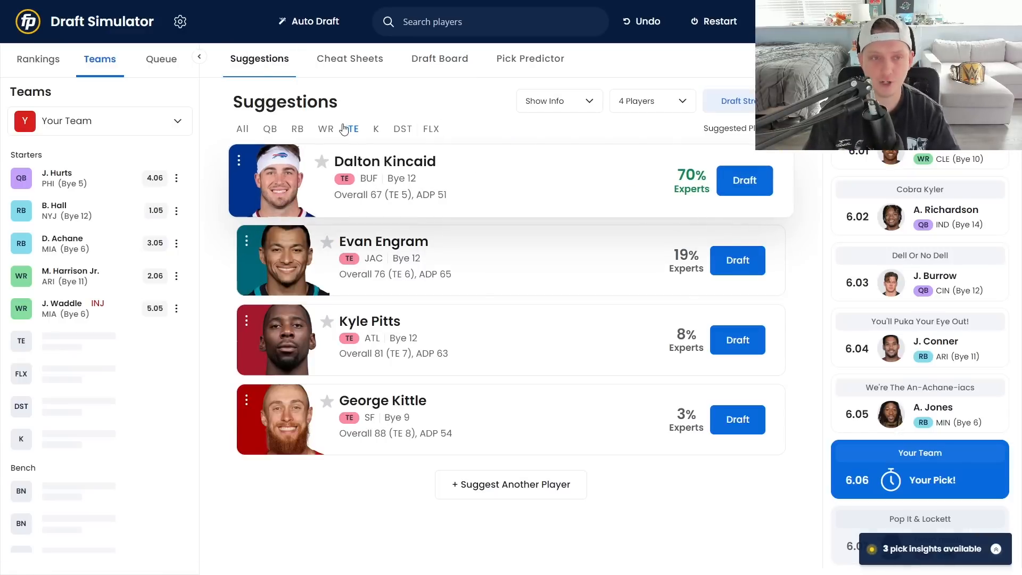
{"action": "left_click", "coordinate": [326, 128]}
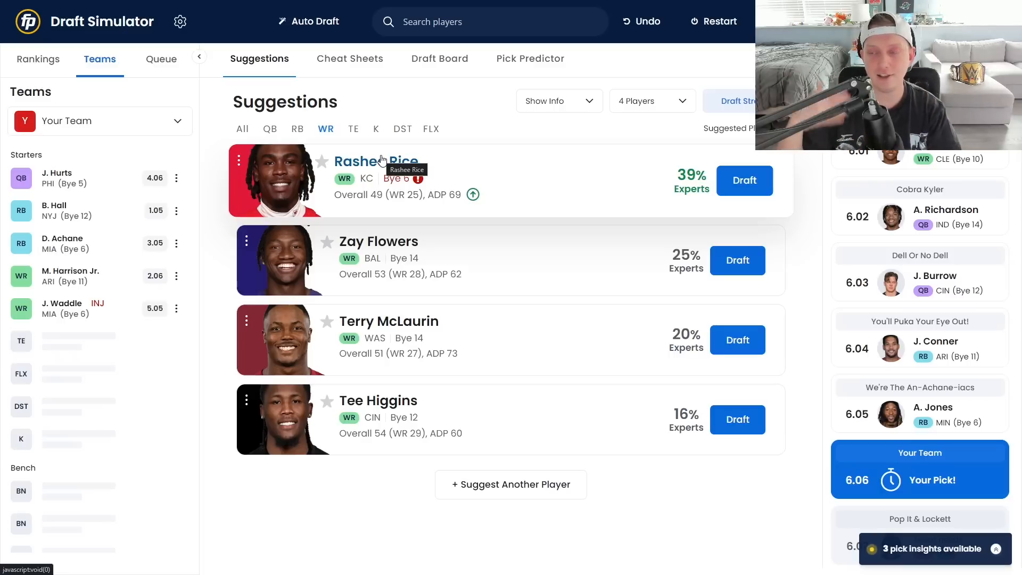
{"action": "left_click", "coordinate": [729, 180]}
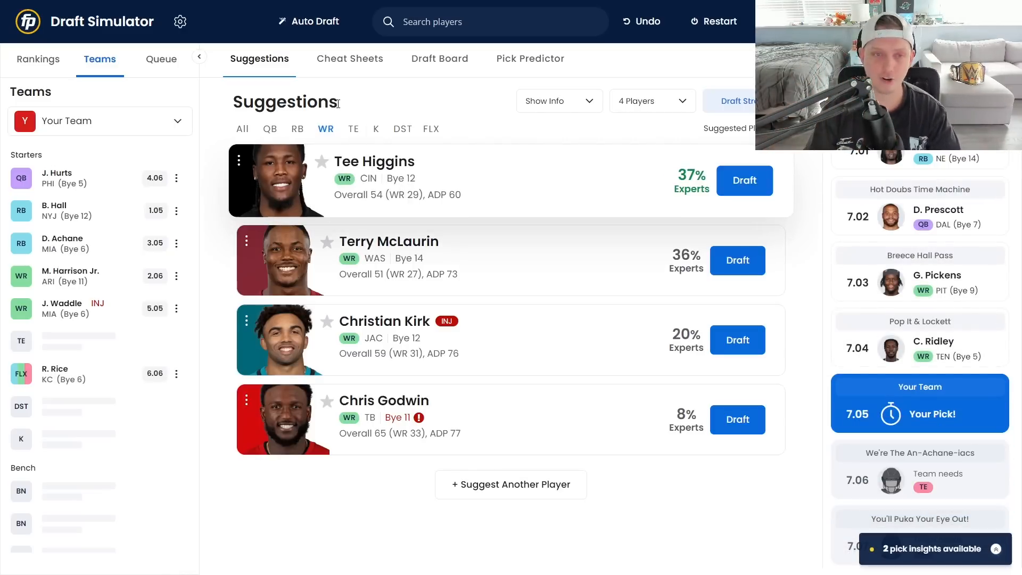
Step: Review the draft board, the cheat sheets' position tiers and the suggested wide receivers and tight ends for pick 7.05
{"action": "left_click", "coordinate": [451, 66]}
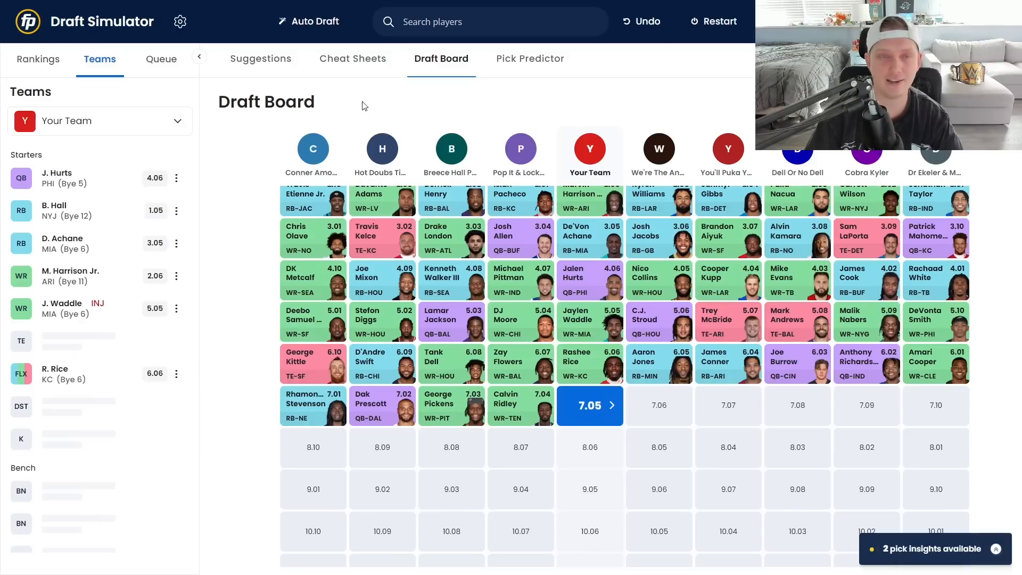
{"action": "left_click", "coordinate": [341, 55]}
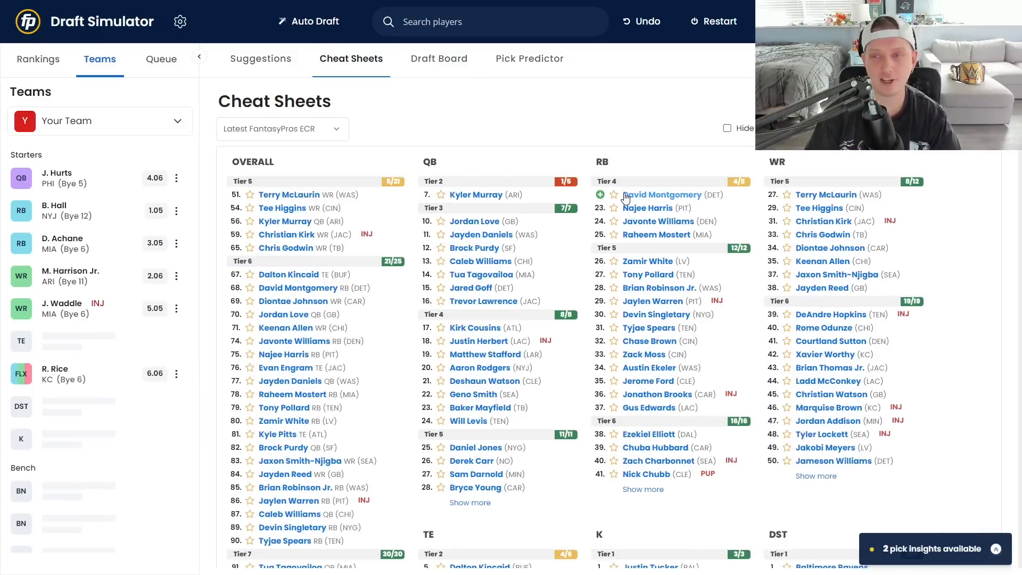
{"action": "scroll", "coordinate": [607, 212], "scroll_direction": "down", "scroll_amount": 15}
{"action": "scroll", "coordinate": [514, 293], "scroll_direction": "down", "scroll_amount": 2}
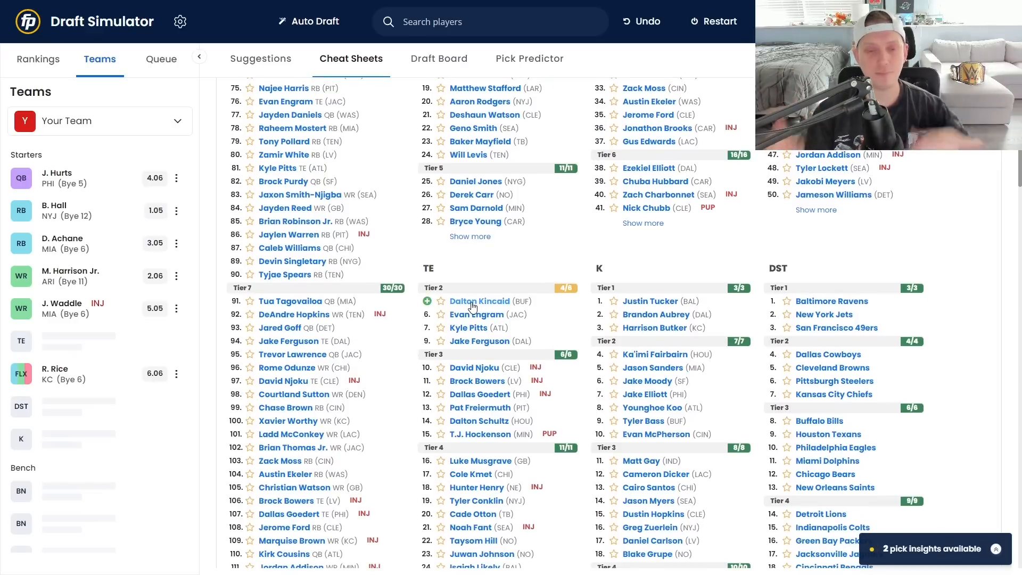
{"action": "scroll", "coordinate": [468, 255], "scroll_direction": "up", "scroll_amount": 4}
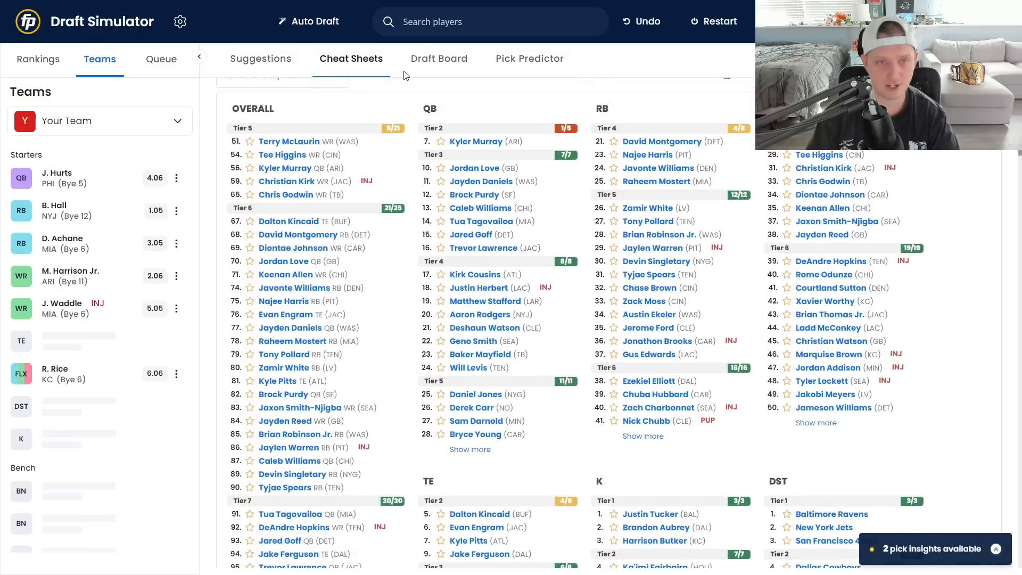
{"action": "scroll", "coordinate": [434, 62], "scroll_direction": "up", "scroll_amount": 1}
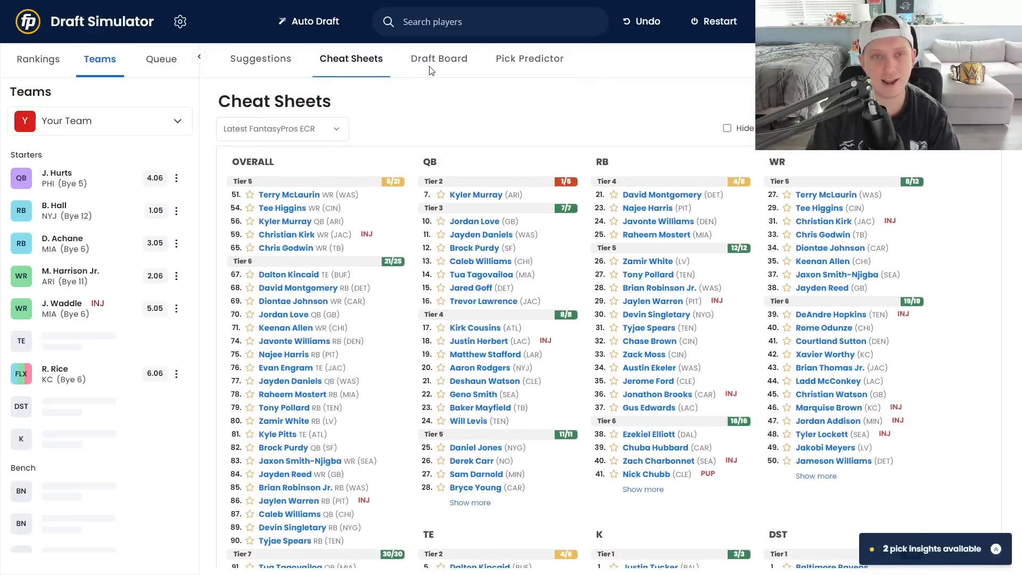
{"action": "left_click", "coordinate": [431, 60]}
{"action": "left_click", "coordinate": [260, 58]}
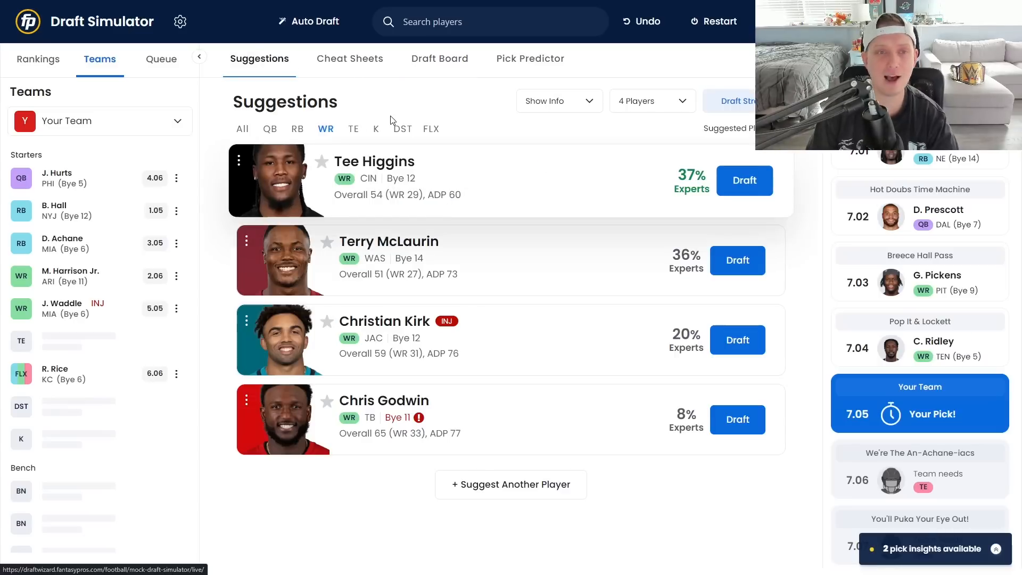
{"action": "left_click", "coordinate": [354, 130]}
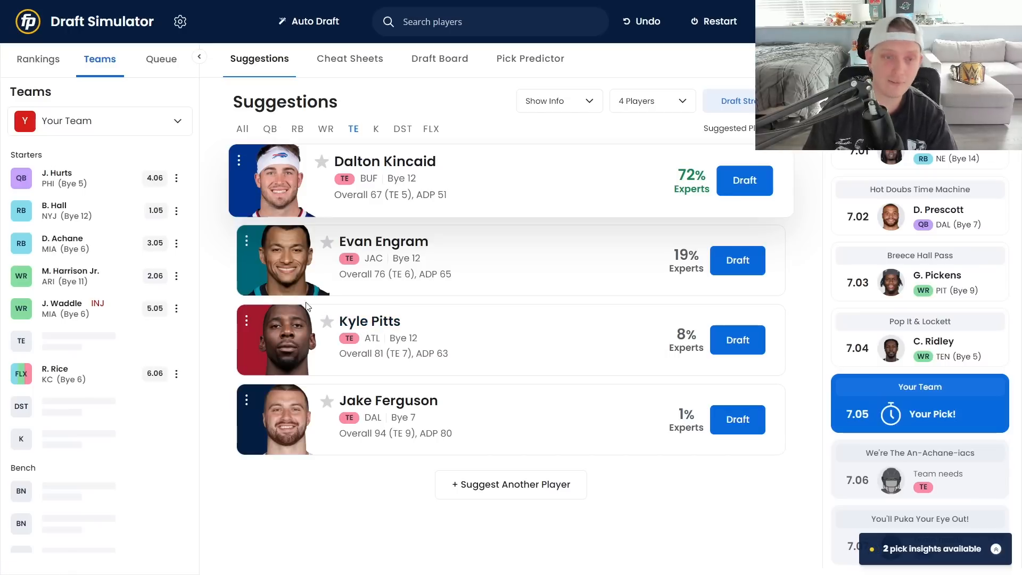
Step: Check Evan Engram's expert note, game logs and season stats, and draft tight end Kyle Pitts with pick 7.05
{"action": "left_click", "coordinate": [385, 245]}
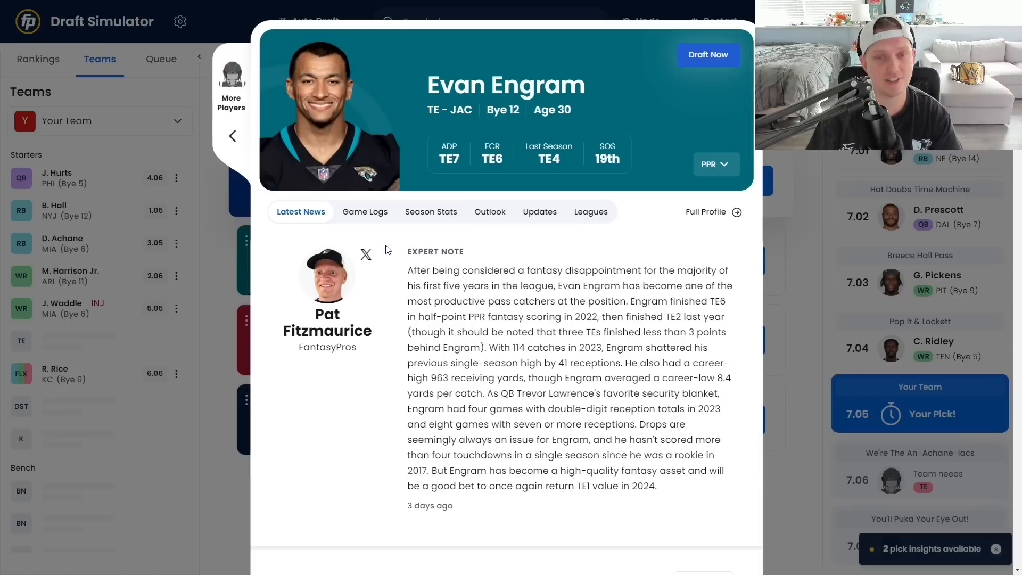
{"action": "scroll", "coordinate": [639, 206], "scroll_direction": "down", "scroll_amount": 8}
{"action": "scroll", "coordinate": [593, 204], "scroll_direction": "up", "scroll_amount": 5}
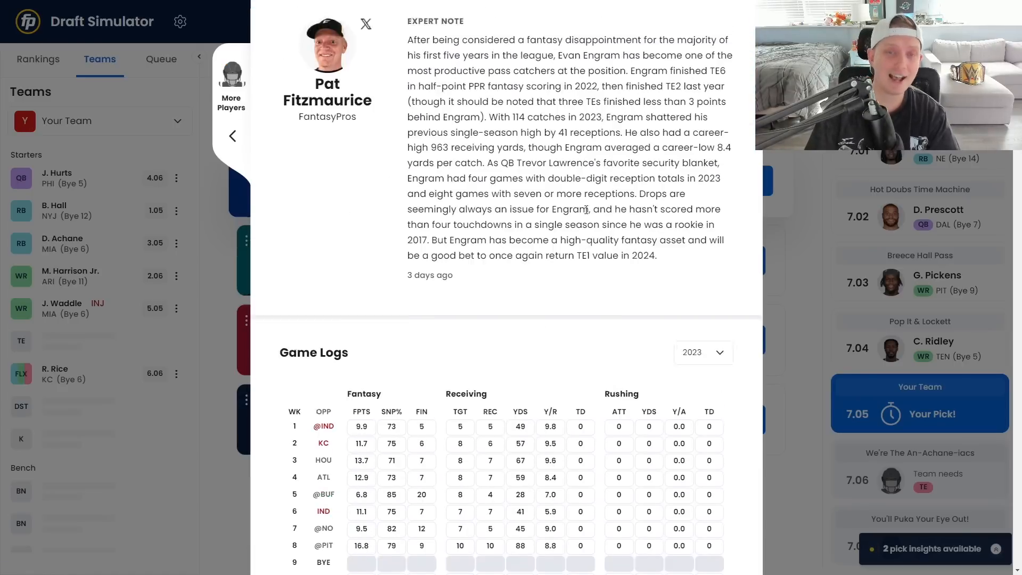
{"action": "scroll", "coordinate": [559, 181], "scroll_direction": "up", "scroll_amount": 2}
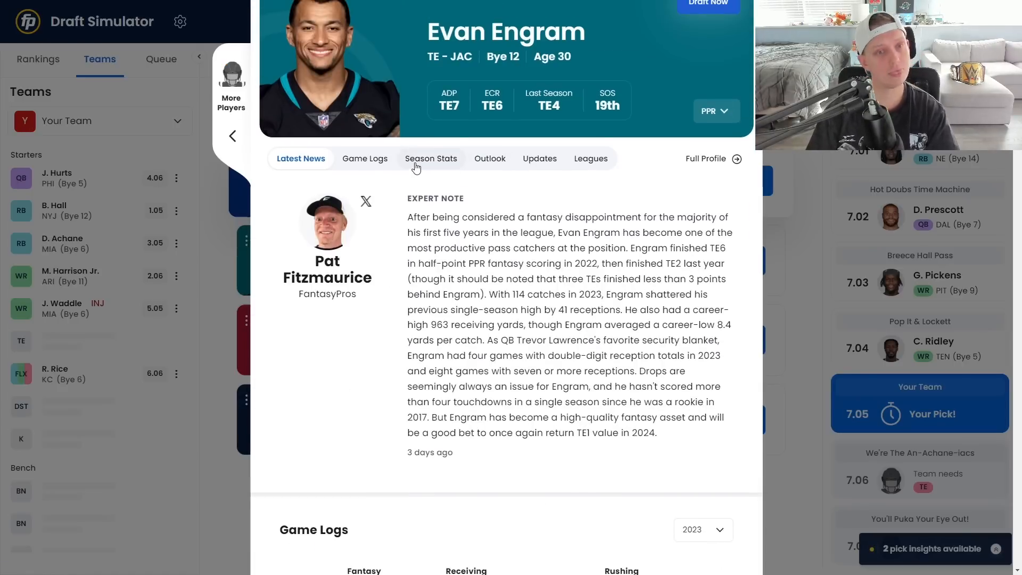
{"action": "scroll", "coordinate": [417, 168], "scroll_direction": "down", "scroll_amount": 6}
{"action": "scroll", "coordinate": [416, 168], "scroll_direction": "up", "scroll_amount": 5}
{"action": "left_click", "coordinate": [504, 140]}
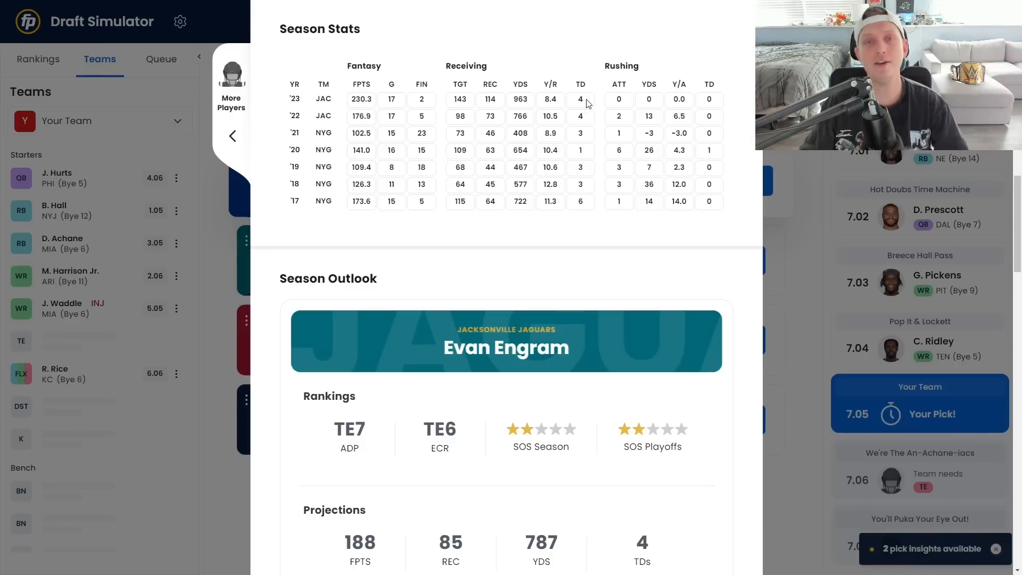
{"action": "scroll", "coordinate": [587, 103], "scroll_direction": "up", "scroll_amount": 15}
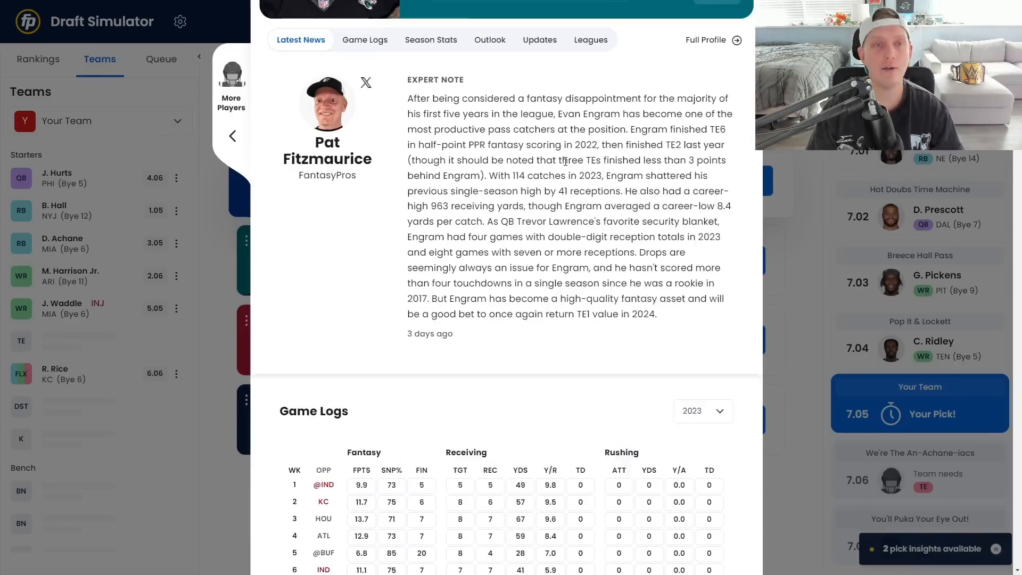
{"action": "left_click", "coordinate": [200, 213]}
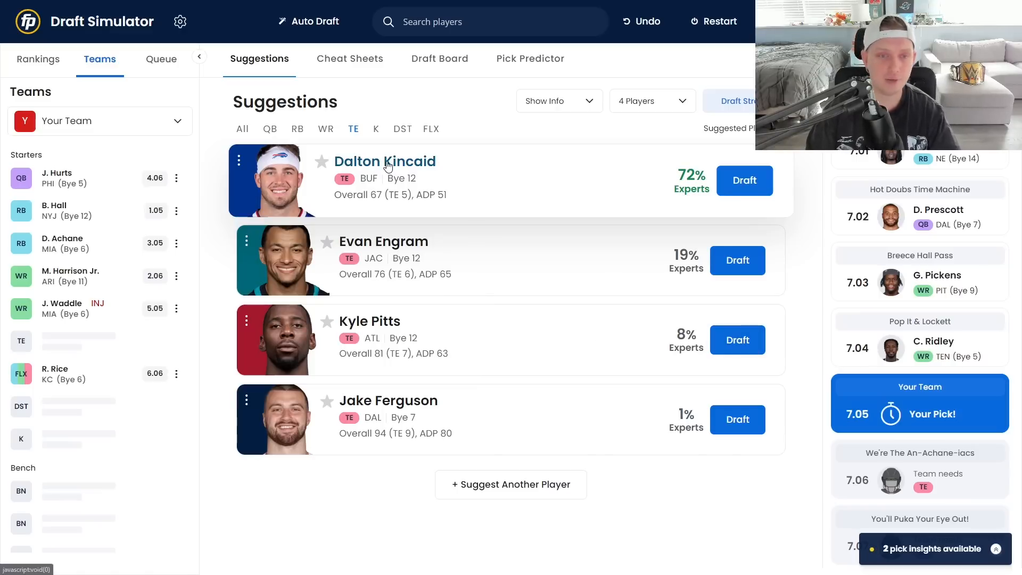
{"action": "left_click", "coordinate": [738, 339]}
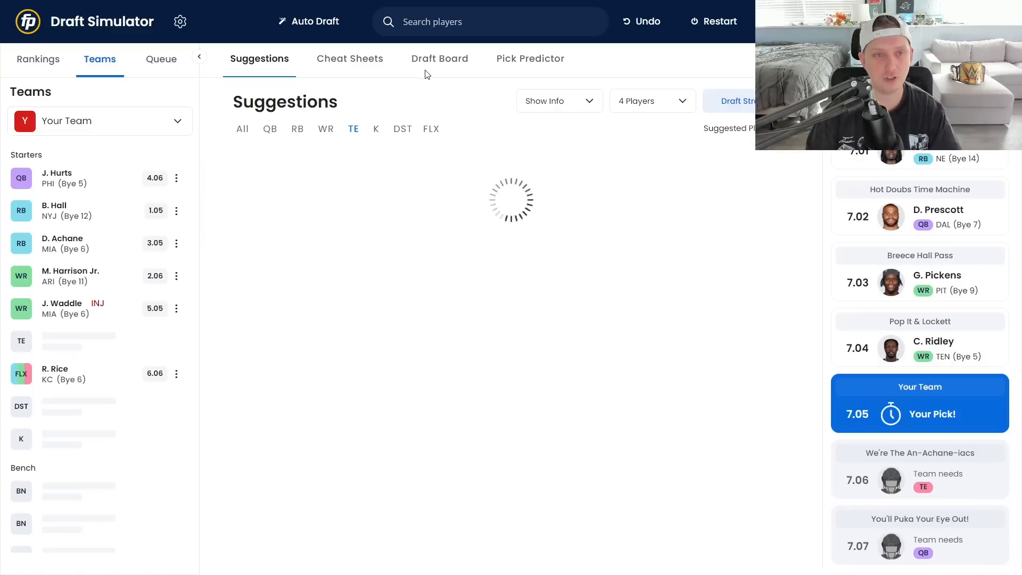
Step: Compare the draft board with the cheat sheets, check Jayden Reed's player profile, and draft him with pick 8.06
{"action": "left_click", "coordinate": [439, 61]}
{"action": "scroll", "coordinate": [623, 319], "scroll_direction": "down", "scroll_amount": 1}
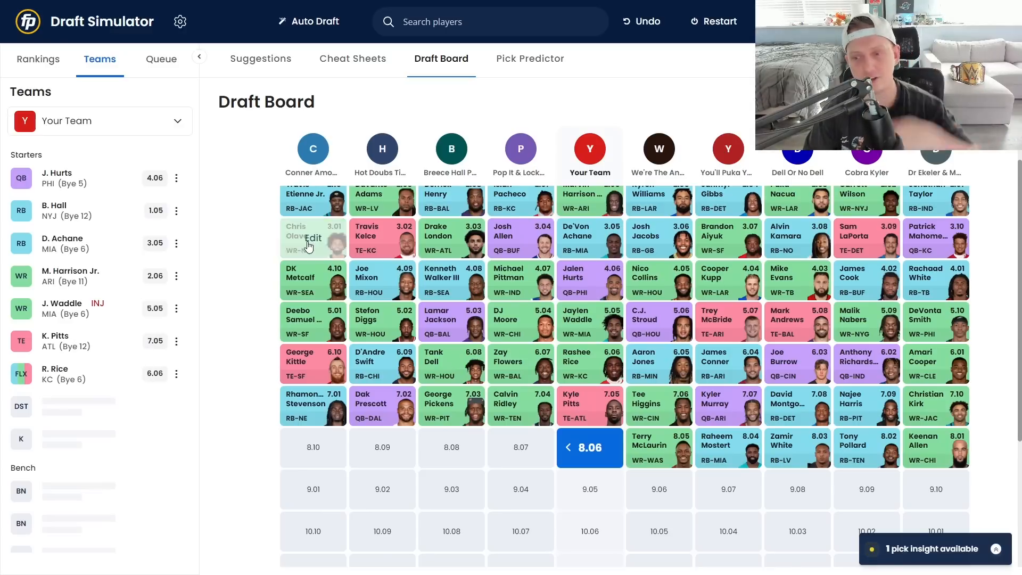
{"action": "left_click", "coordinate": [365, 61]}
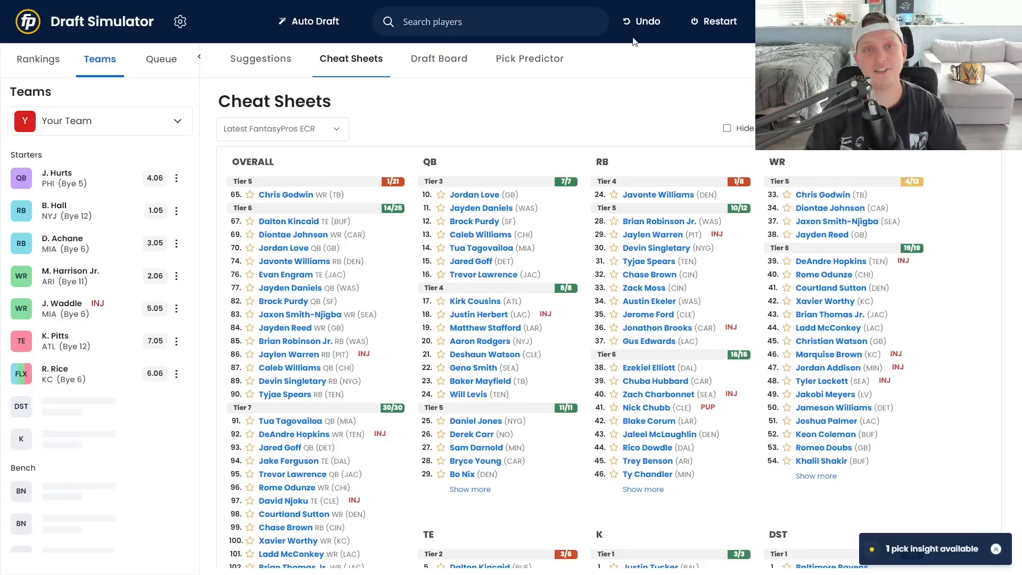
{"action": "left_click", "coordinate": [437, 59]}
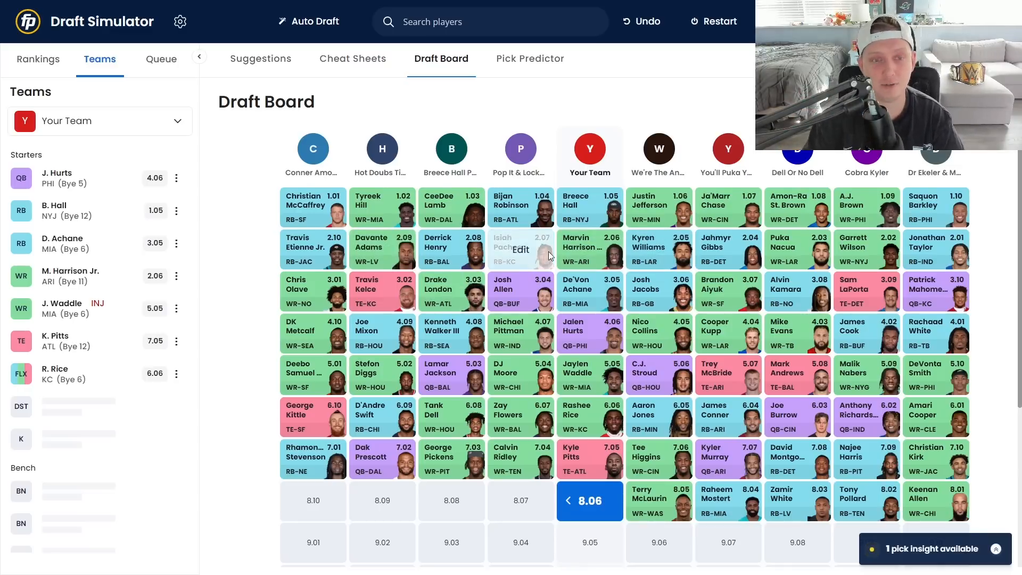
{"action": "left_click", "coordinate": [363, 50]}
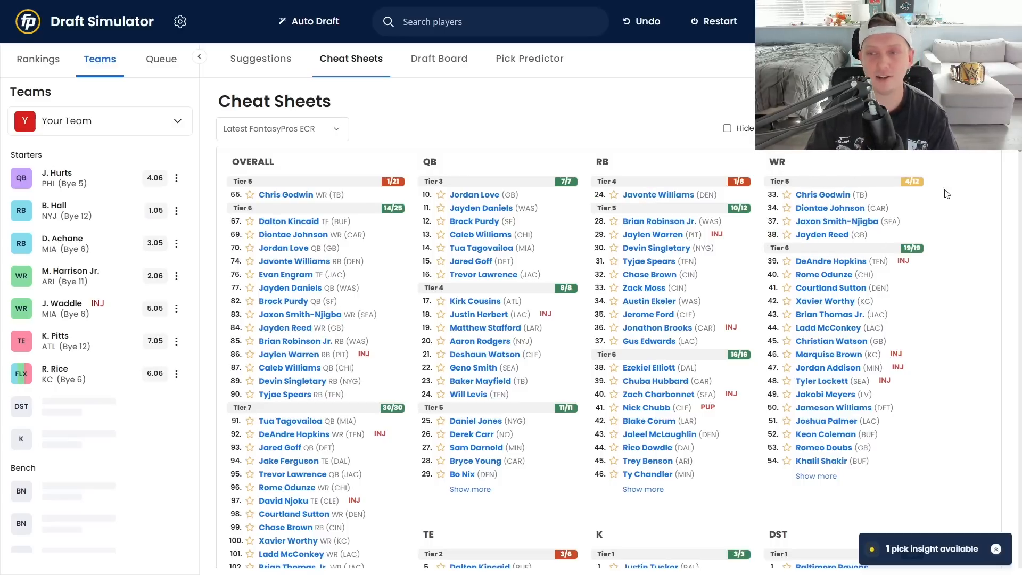
{"action": "left_click", "coordinate": [799, 227]}
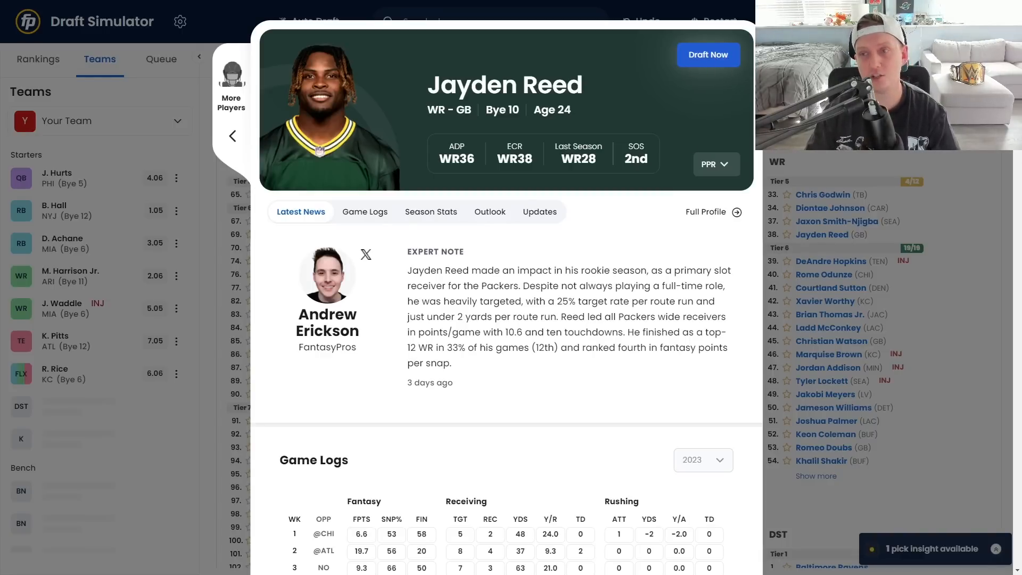
{"action": "left_click", "coordinate": [822, 195]}
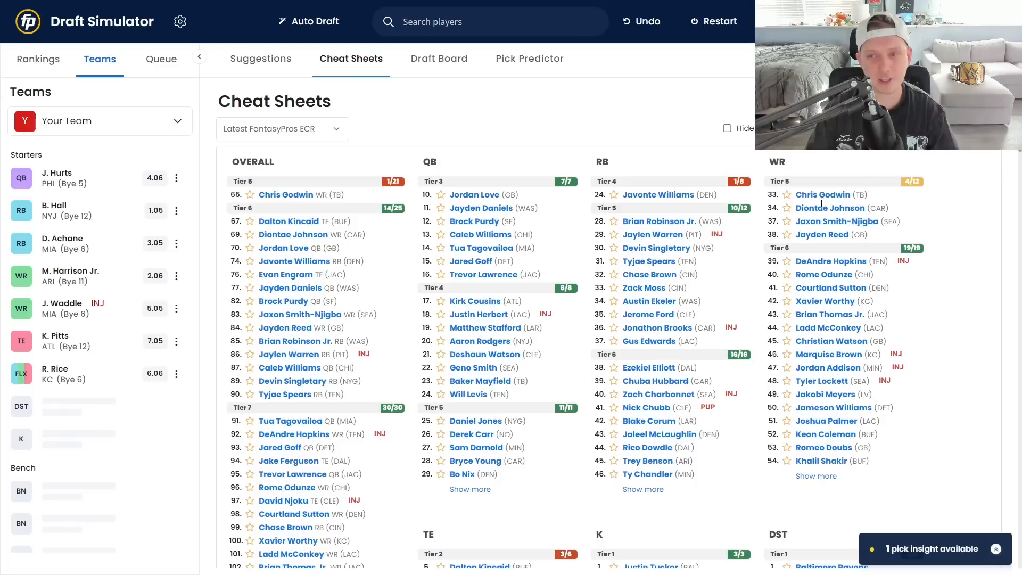
{"action": "left_click", "coordinate": [810, 236]}
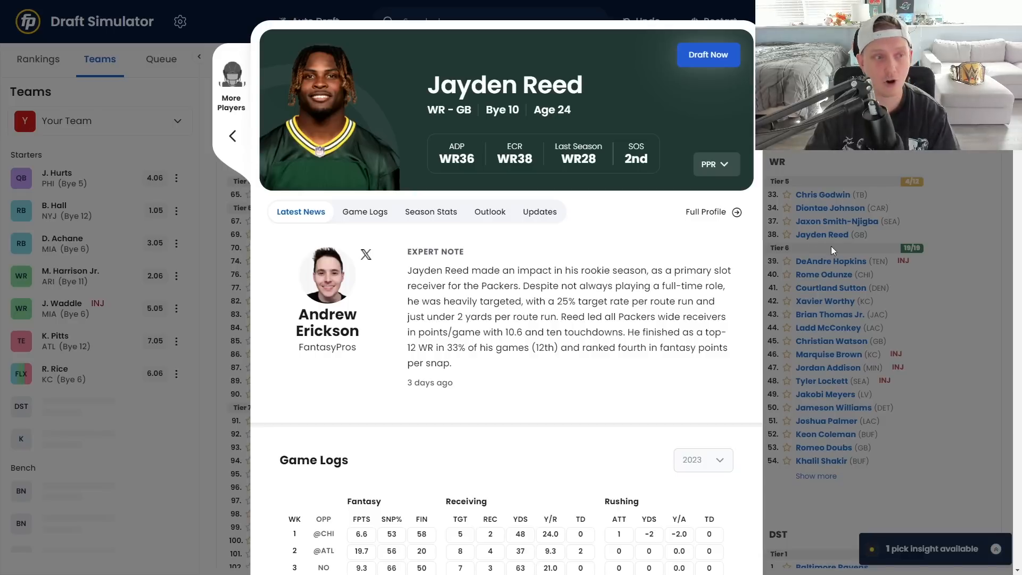
{"action": "left_click", "coordinate": [713, 53]}
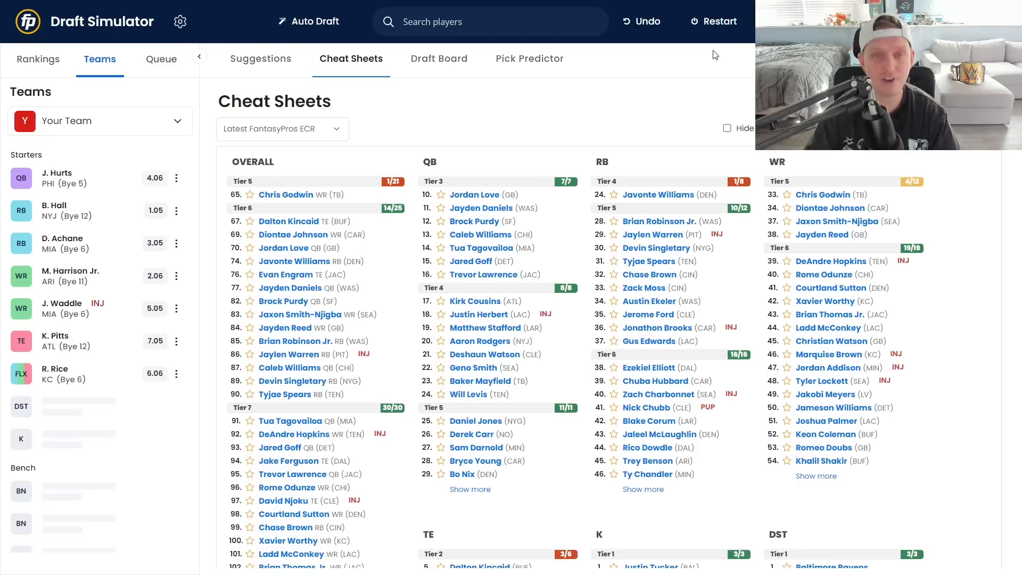
Step: Examine the draft board, the cheat sheets and the suggested players for pick 9.05
{"action": "left_click", "coordinate": [443, 61]}
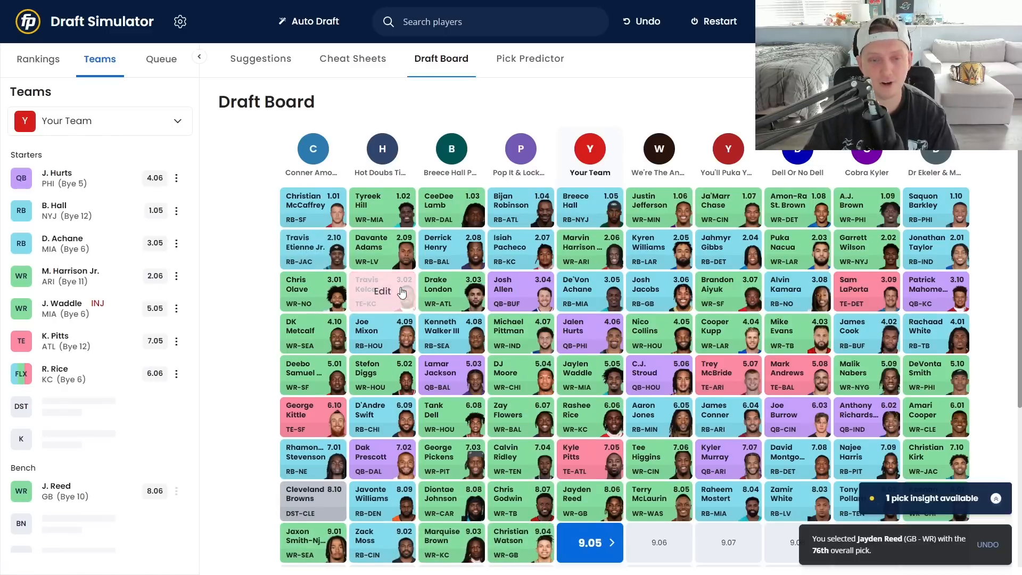
{"action": "scroll", "coordinate": [391, 297], "scroll_direction": "down", "scroll_amount": 1}
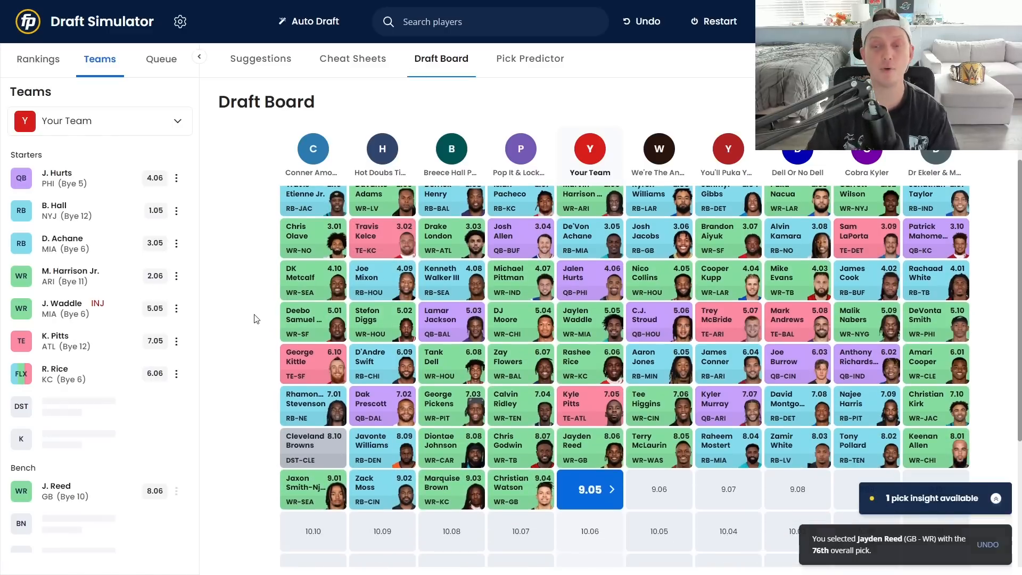
{"action": "scroll", "coordinate": [254, 320], "scroll_direction": "down", "scroll_amount": 3}
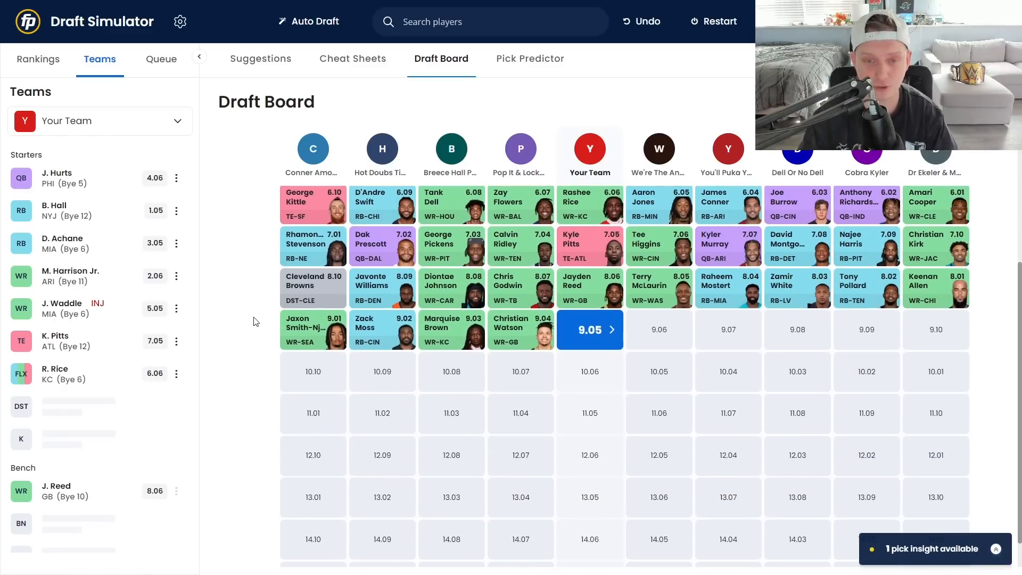
{"action": "scroll", "coordinate": [256, 320], "scroll_direction": "up", "scroll_amount": 1}
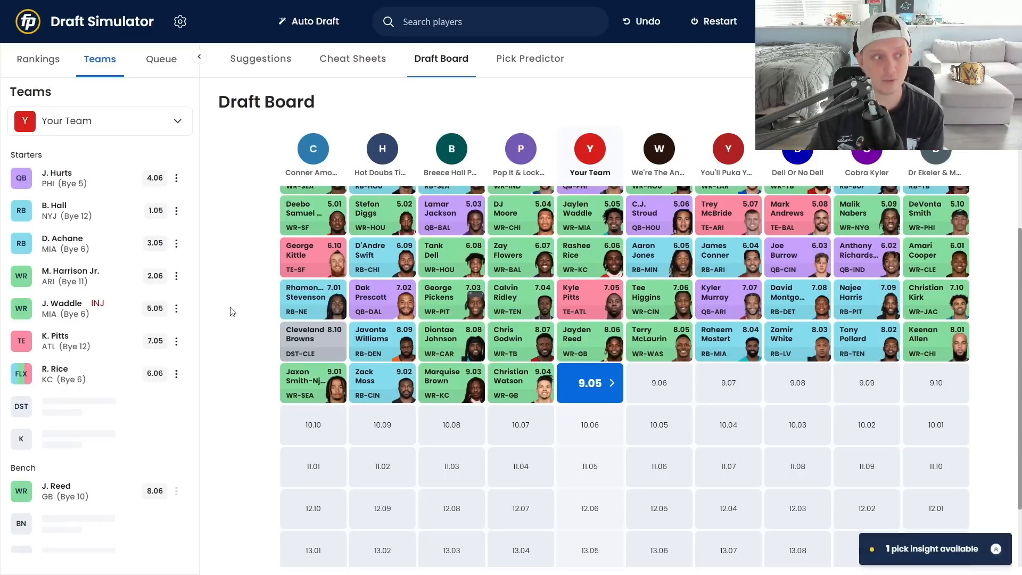
{"action": "scroll", "coordinate": [296, 312], "scroll_direction": "down", "scroll_amount": 2}
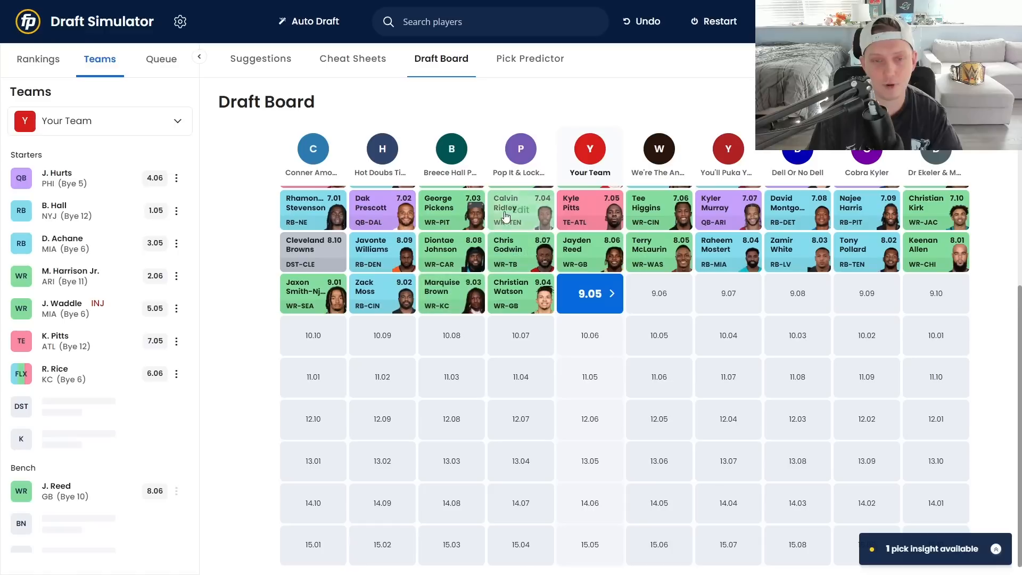
{"action": "left_click", "coordinate": [342, 59]}
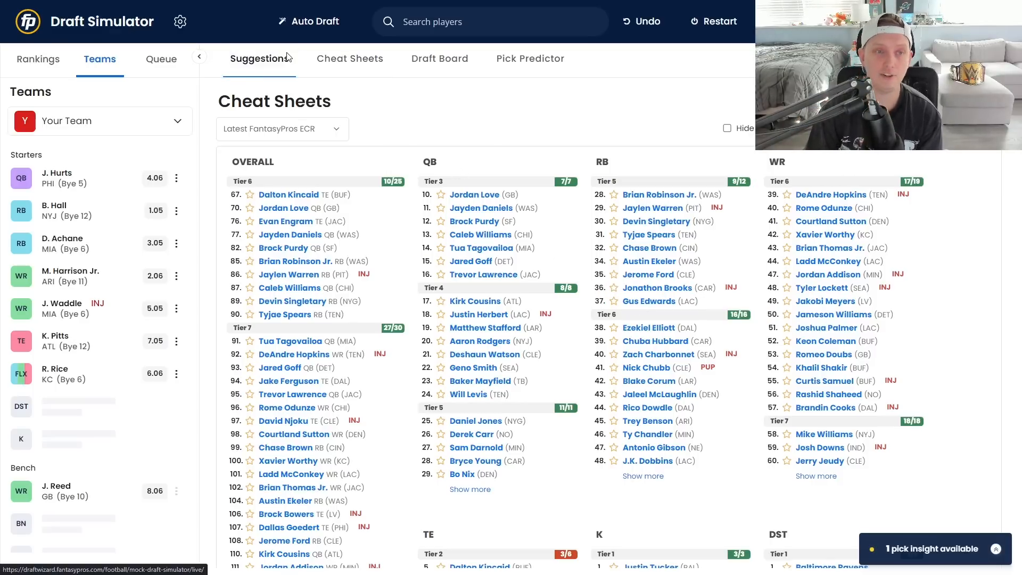
{"action": "left_click", "coordinate": [260, 59]}
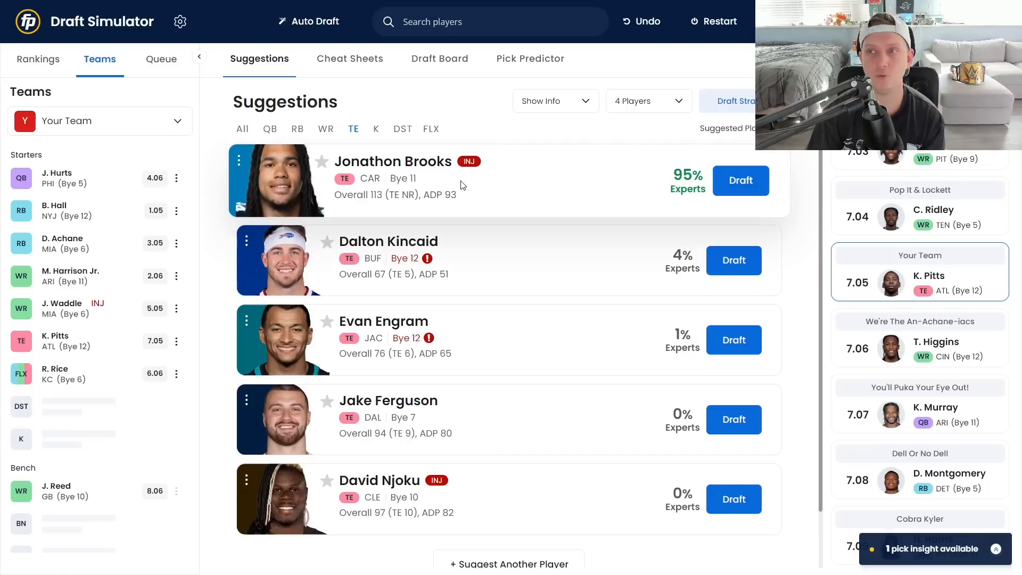
Step: Recheck the draft board and the cheat sheets' running back tiers, and draft Jonathon Brooks with pick 9.05
{"action": "left_click", "coordinate": [421, 64]}
{"action": "scroll", "coordinate": [526, 270], "scroll_direction": "down", "scroll_amount": 3}
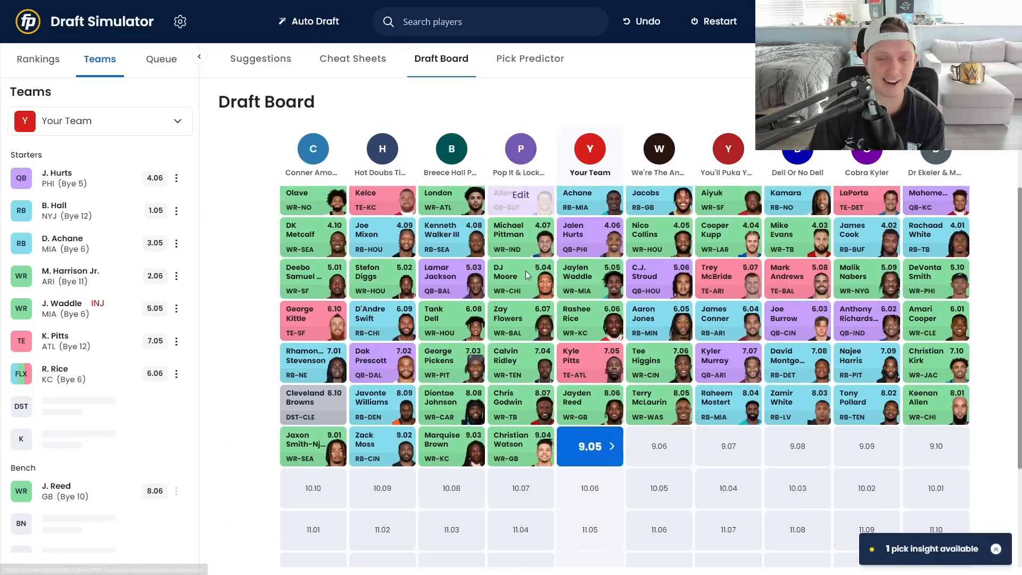
{"action": "left_click", "coordinate": [326, 60]}
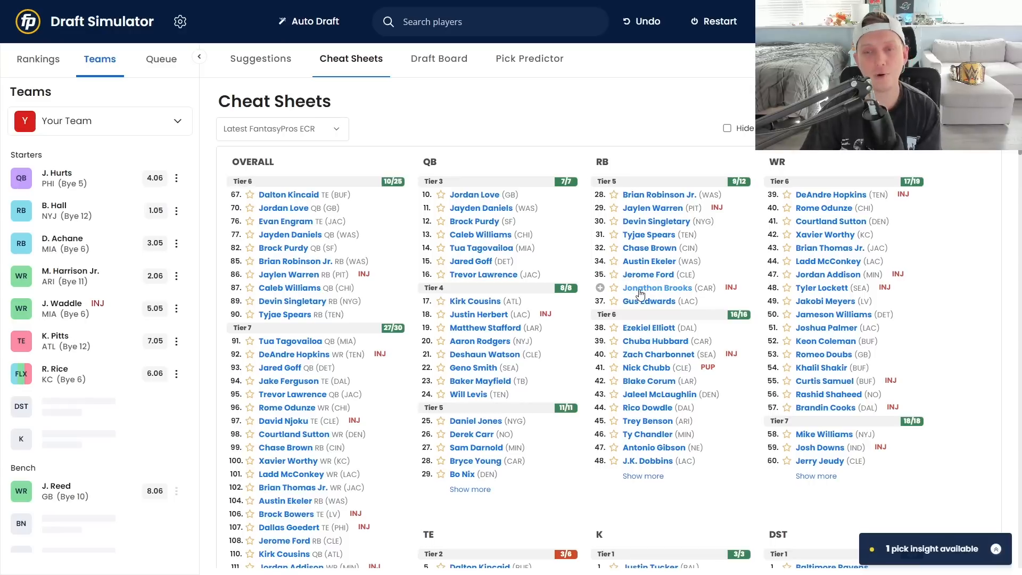
{"action": "left_click", "coordinate": [250, 59]}
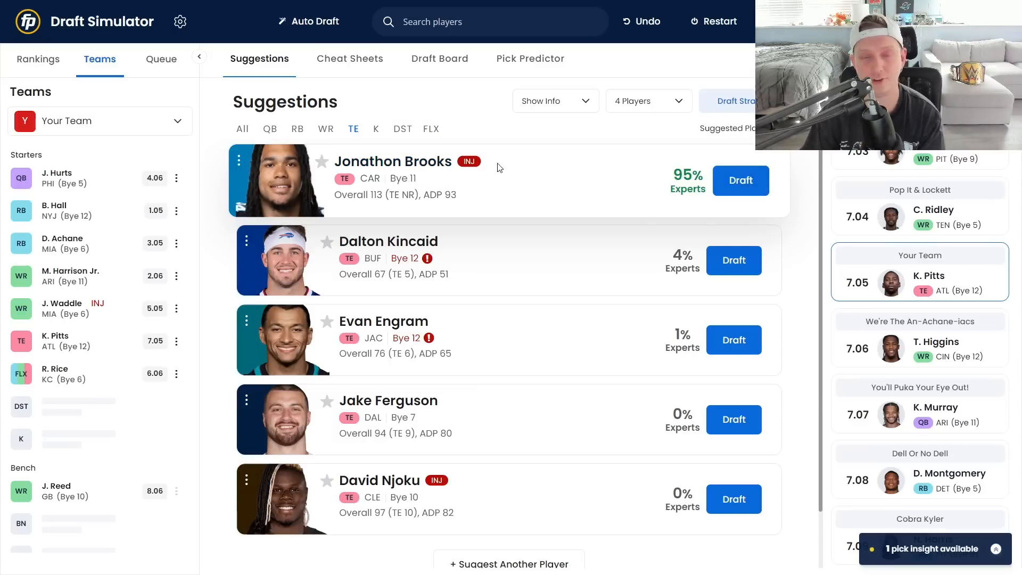
{"action": "left_click", "coordinate": [739, 184]}
Step: Examine the draft board, the cheat sheets and your team's open roster spots for pick 10.06
{"action": "left_click", "coordinate": [451, 60]}
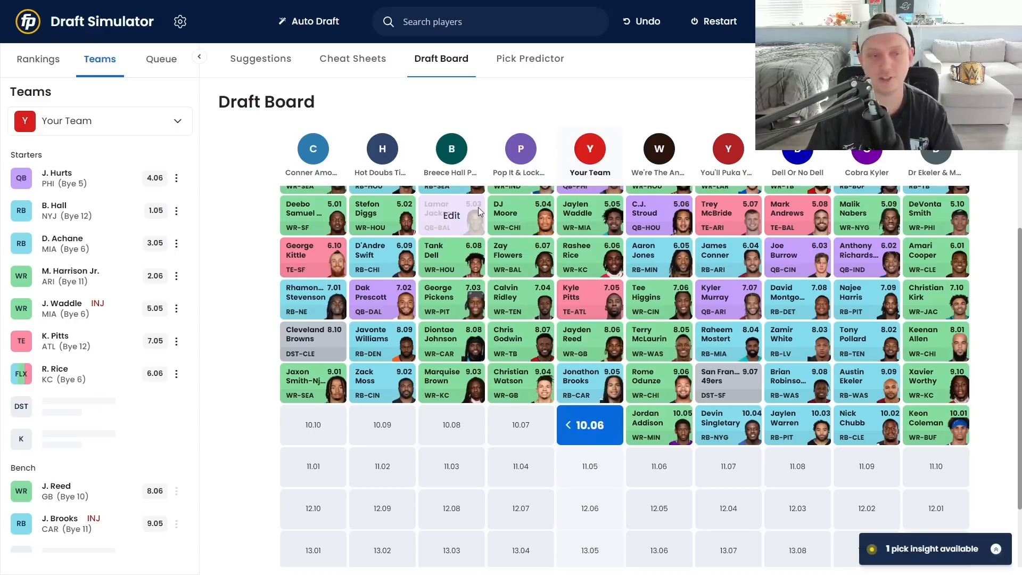
{"action": "scroll", "coordinate": [592, 271], "scroll_direction": "down", "scroll_amount": 2}
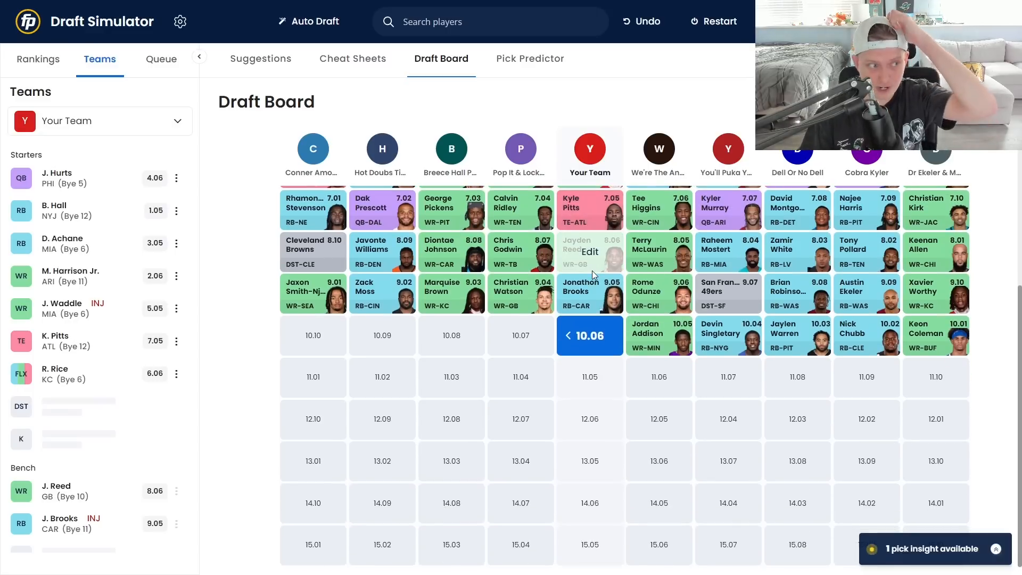
{"action": "scroll", "coordinate": [567, 324], "scroll_direction": "up", "scroll_amount": 1}
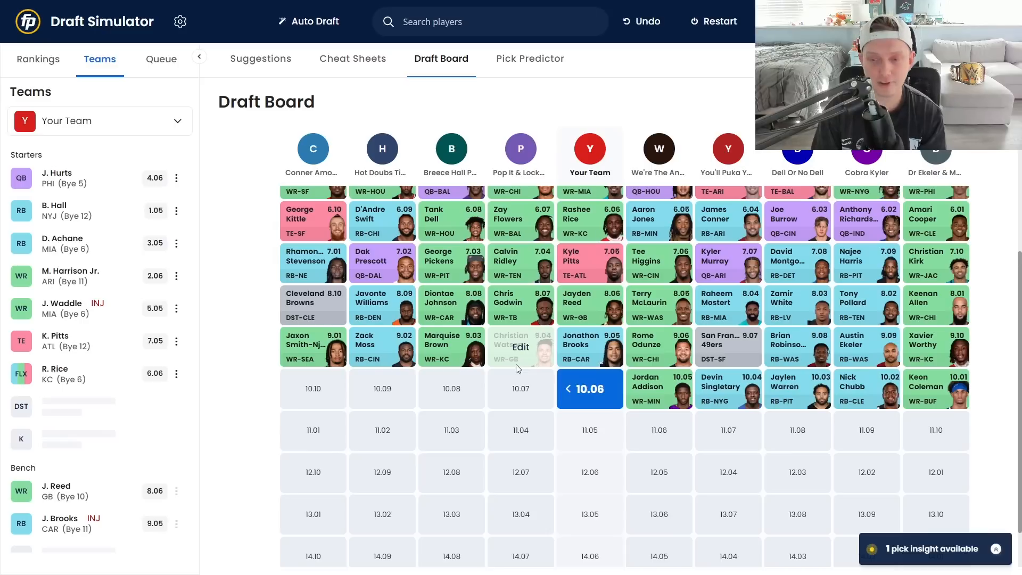
{"action": "left_click", "coordinate": [352, 60]}
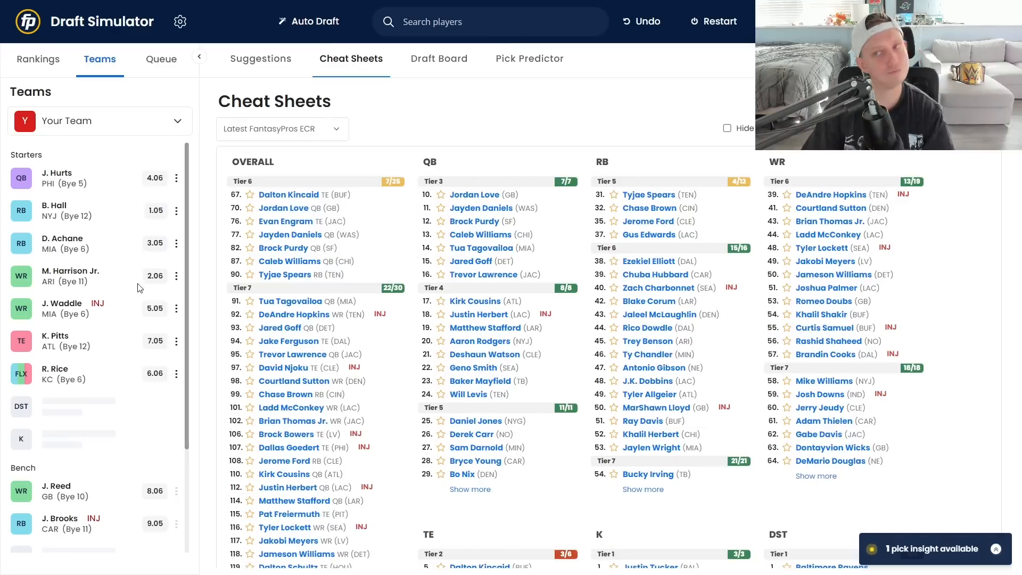
{"action": "scroll", "coordinate": [95, 302], "scroll_direction": "down", "scroll_amount": 2}
{"action": "scroll", "coordinate": [96, 299], "scroll_direction": "up", "scroll_amount": 2}
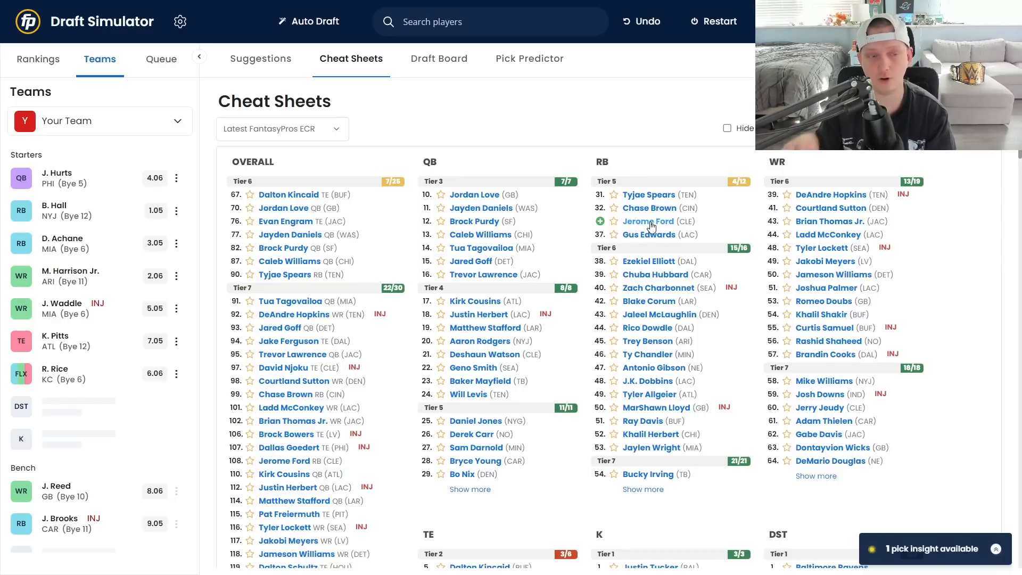
{"action": "scroll", "coordinate": [102, 393], "scroll_direction": "down", "scroll_amount": 1}
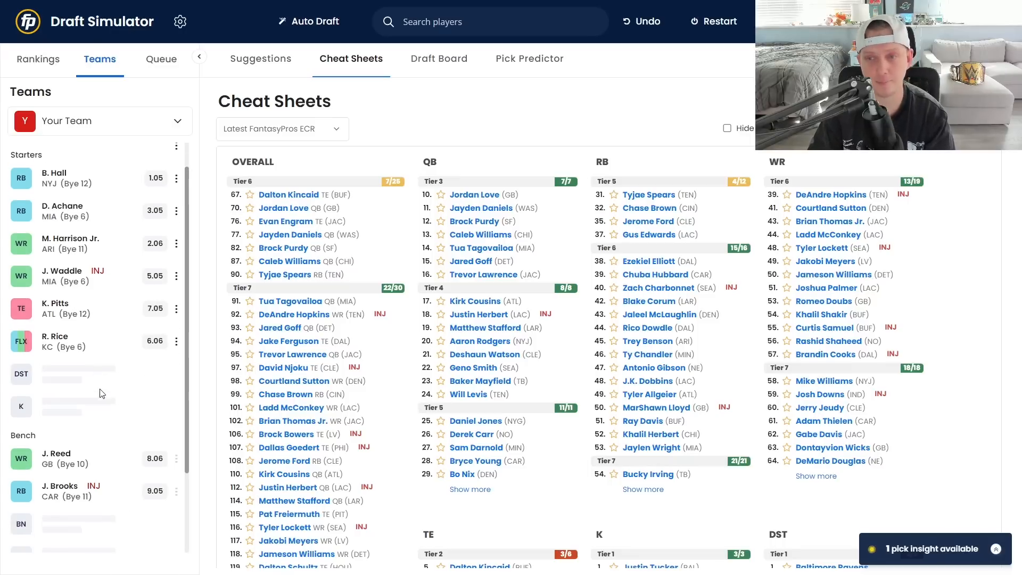
{"action": "scroll", "coordinate": [102, 393], "scroll_direction": "up", "scroll_amount": 1}
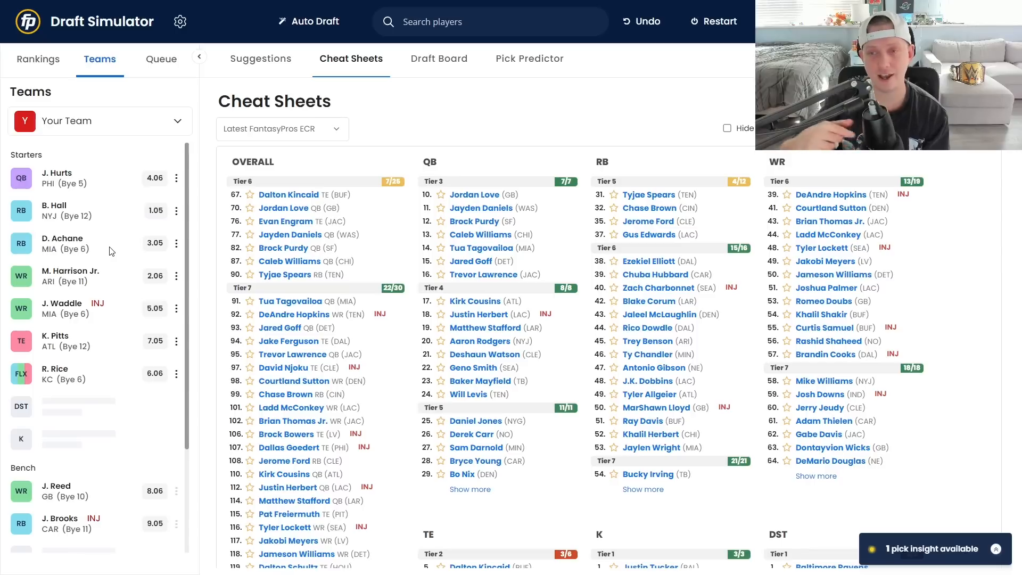
Step: Check Jerome Ford's expert note and game logs, and draft him with pick 10.06
{"action": "mouse_move", "coordinate": [659, 222]}
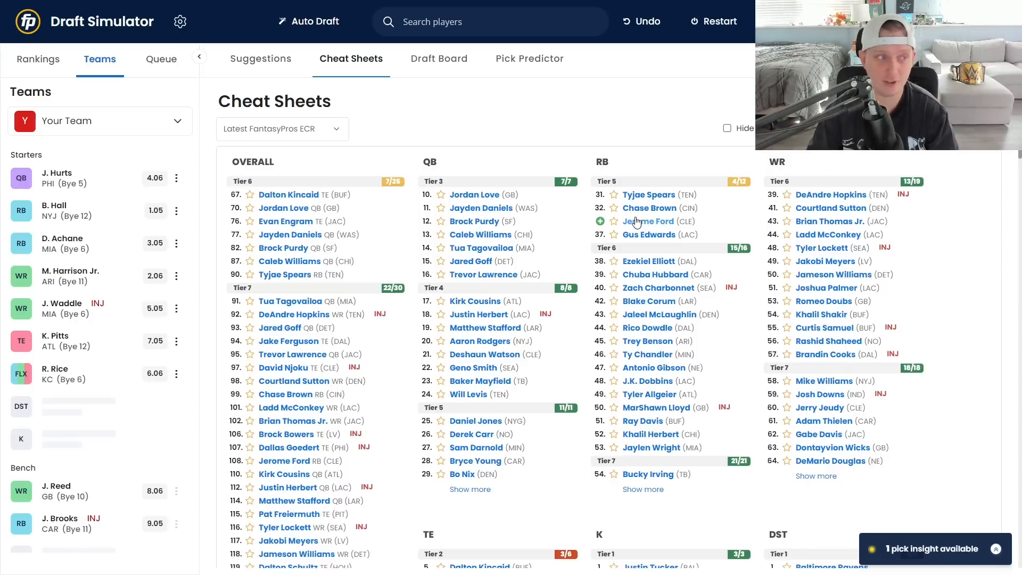
{"action": "left_click", "coordinate": [644, 222]}
{"action": "scroll", "coordinate": [499, 245], "scroll_direction": "down", "scroll_amount": 3}
{"action": "scroll", "coordinate": [499, 246], "scroll_direction": "up", "scroll_amount": 3}
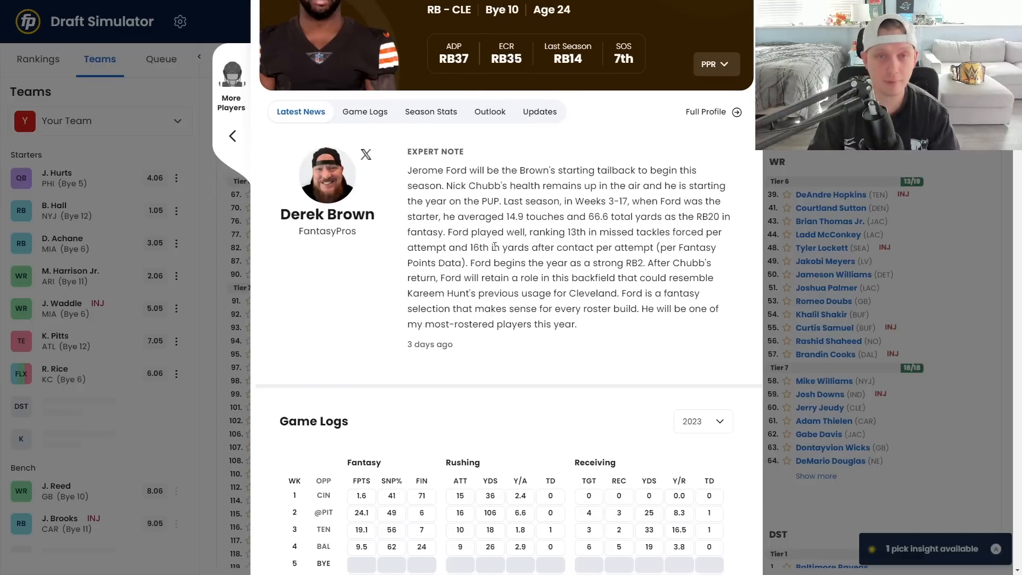
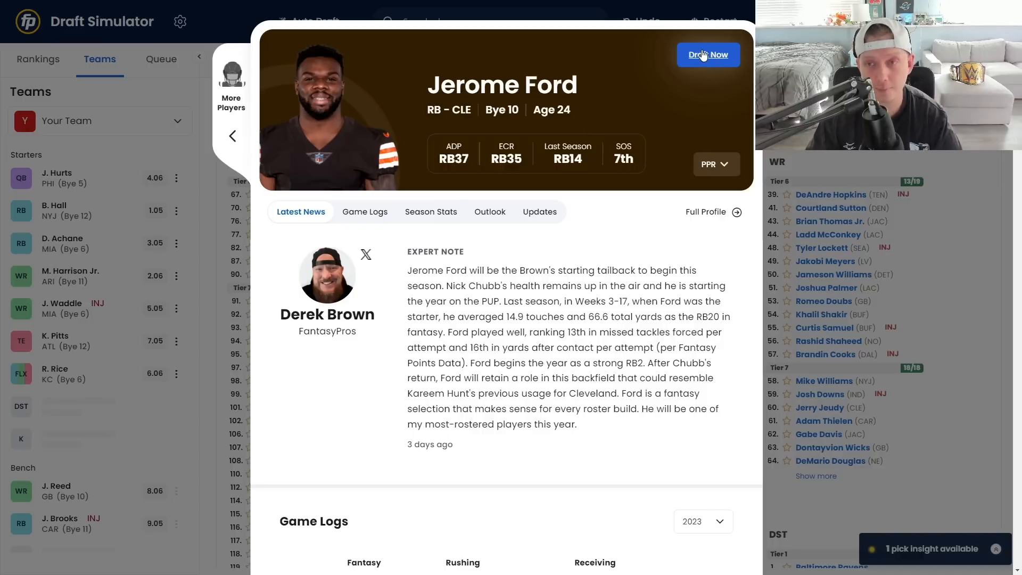
{"action": "left_click", "coordinate": [703, 55]}
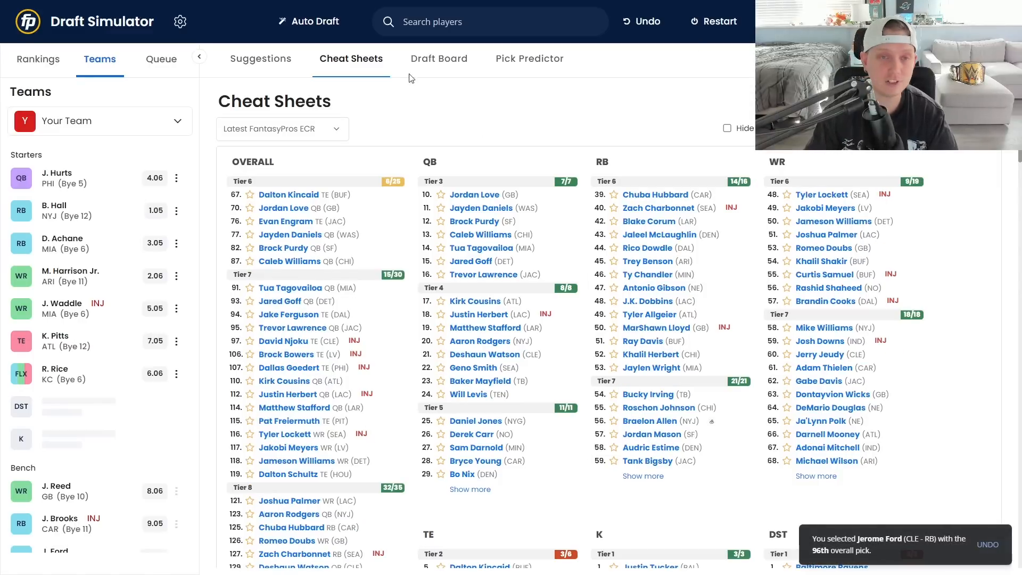
Step: Compare the draft board, your team's roster and the cheat sheets' remaining players for pick 11.05
{"action": "left_click", "coordinate": [434, 60]}
{"action": "scroll", "coordinate": [117, 253], "scroll_direction": "down", "scroll_amount": 3}
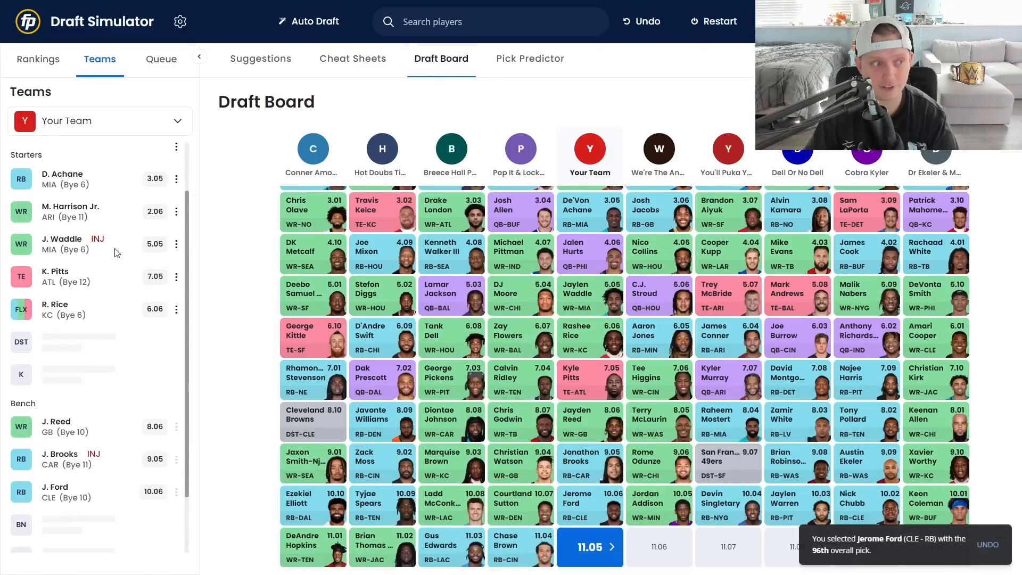
{"action": "scroll", "coordinate": [128, 288], "scroll_direction": "up", "scroll_amount": 2}
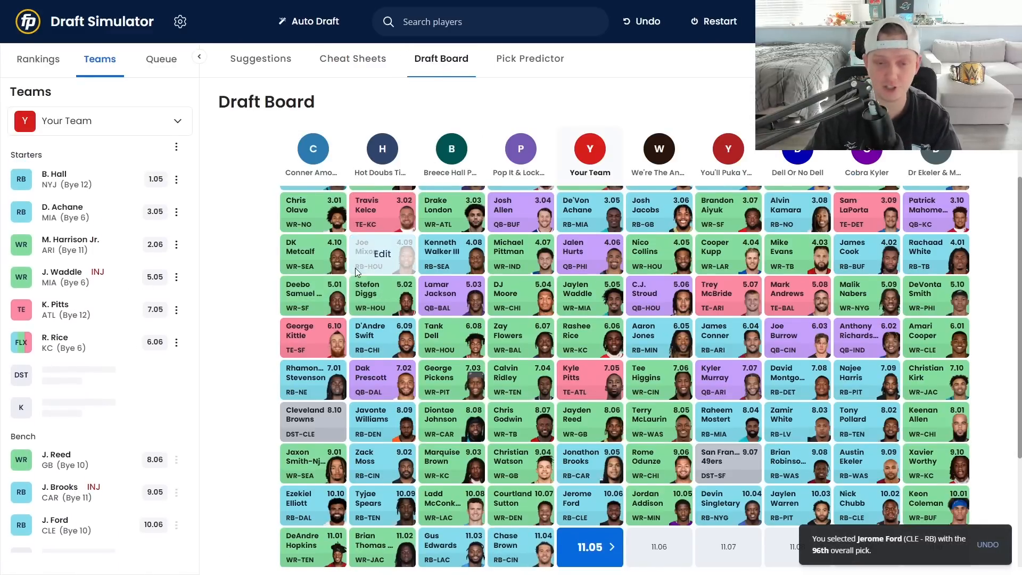
{"action": "scroll", "coordinate": [355, 268], "scroll_direction": "down", "scroll_amount": 3}
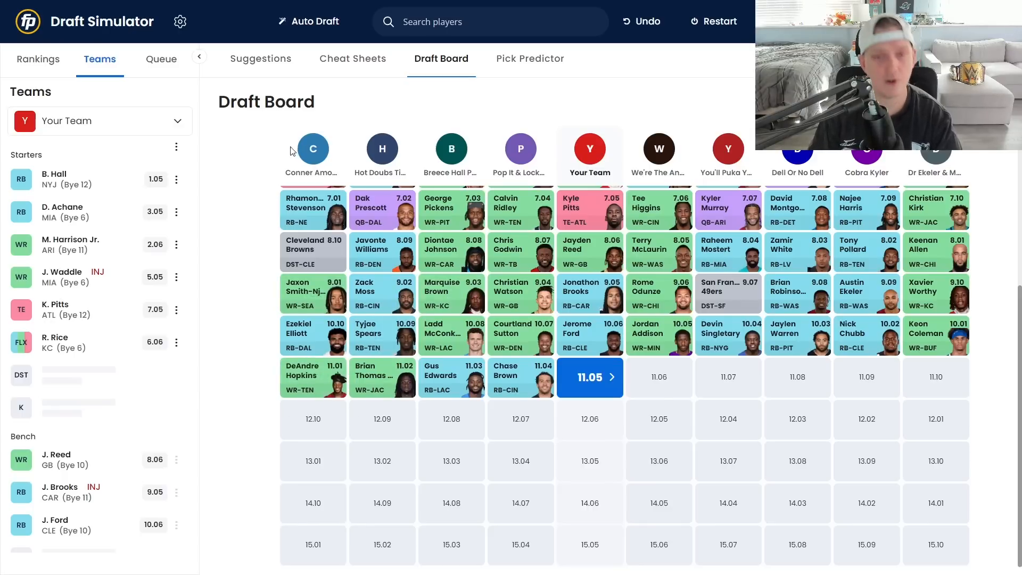
{"action": "left_click", "coordinate": [352, 59]}
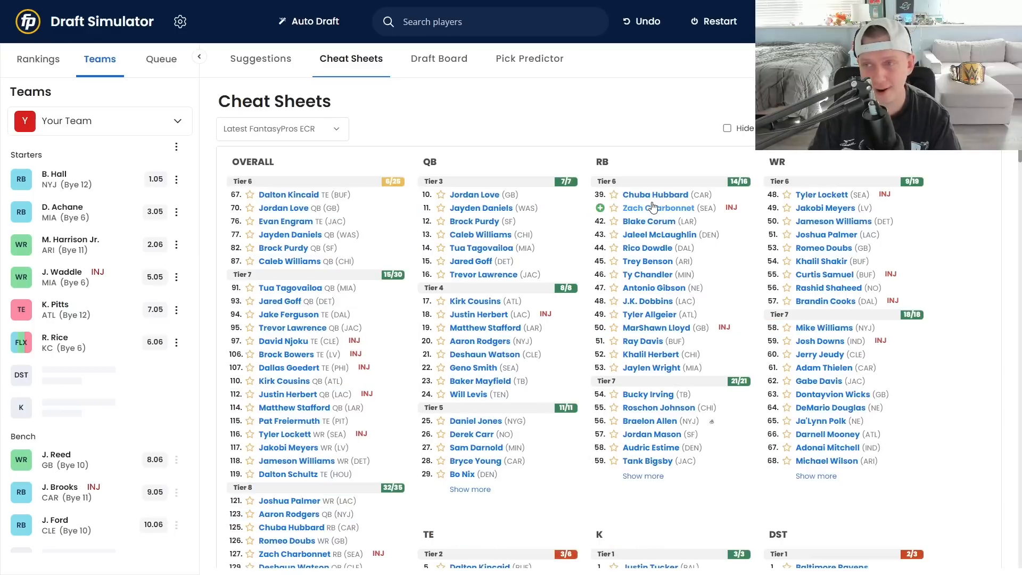
{"action": "scroll", "coordinate": [482, 218], "scroll_direction": "down", "scroll_amount": 1}
{"action": "scroll", "coordinate": [482, 218], "scroll_direction": "down", "scroll_amount": 4}
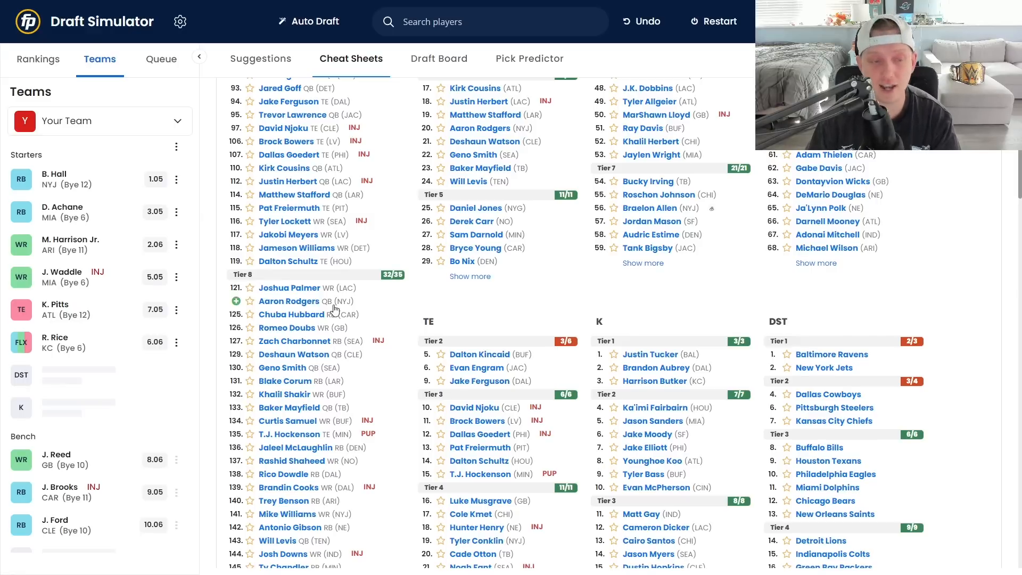
{"action": "scroll", "coordinate": [181, 346], "scroll_direction": "down", "scroll_amount": 2}
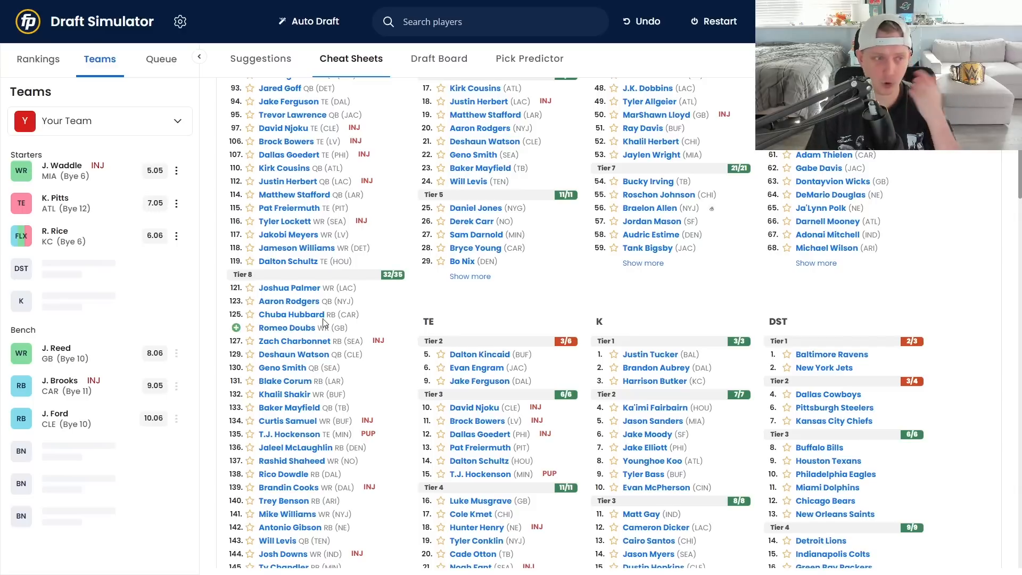
{"action": "scroll", "coordinate": [94, 229], "scroll_direction": "up", "scroll_amount": 1}
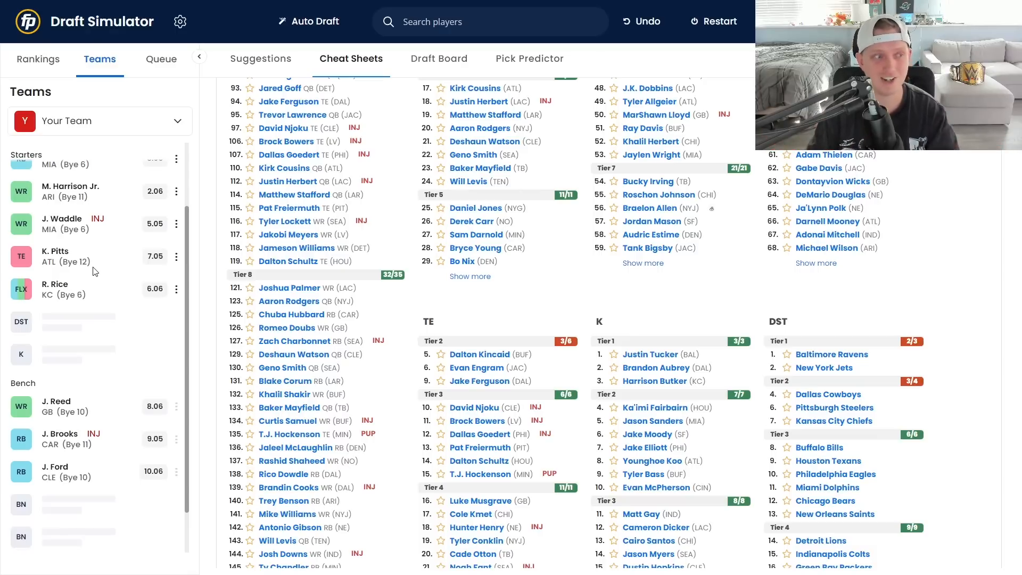
Step: Check the cheat sheets' tight end and wide receiver tiers, read Jameson Williams' expert note, and draft him with pick 11.05
{"action": "scroll", "coordinate": [450, 331], "scroll_direction": "up", "scroll_amount": 4}
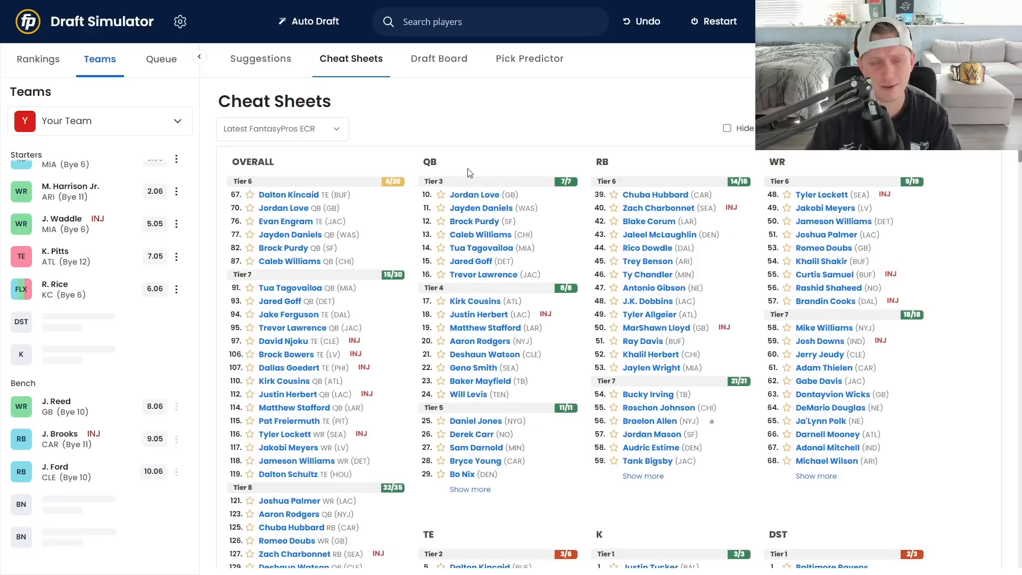
{"action": "scroll", "coordinate": [496, 209], "scroll_direction": "down", "scroll_amount": 3}
{"action": "scroll", "coordinate": [496, 209], "scroll_direction": "down", "scroll_amount": 4}
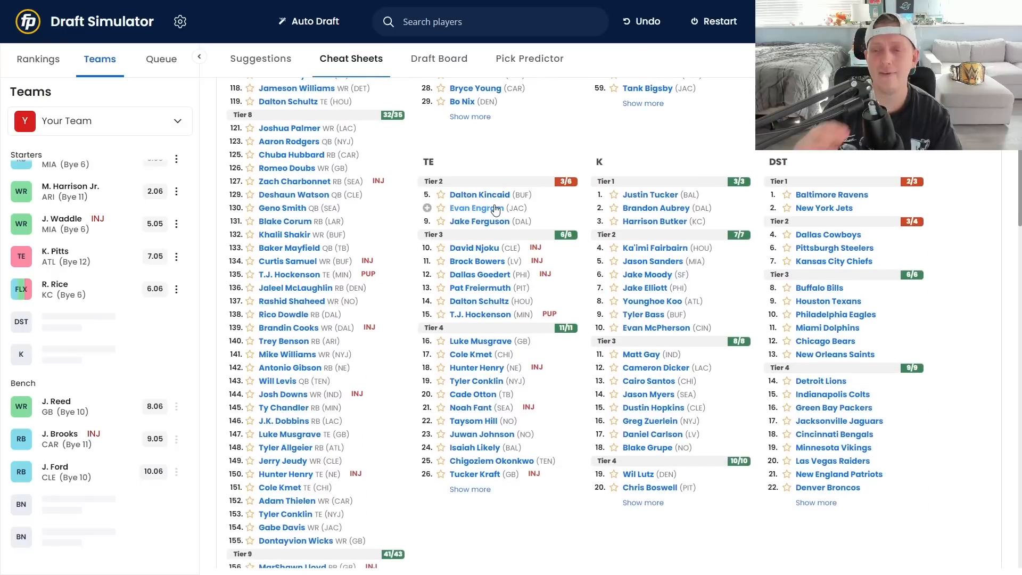
{"action": "scroll", "coordinate": [684, 338], "scroll_direction": "up", "scroll_amount": 5}
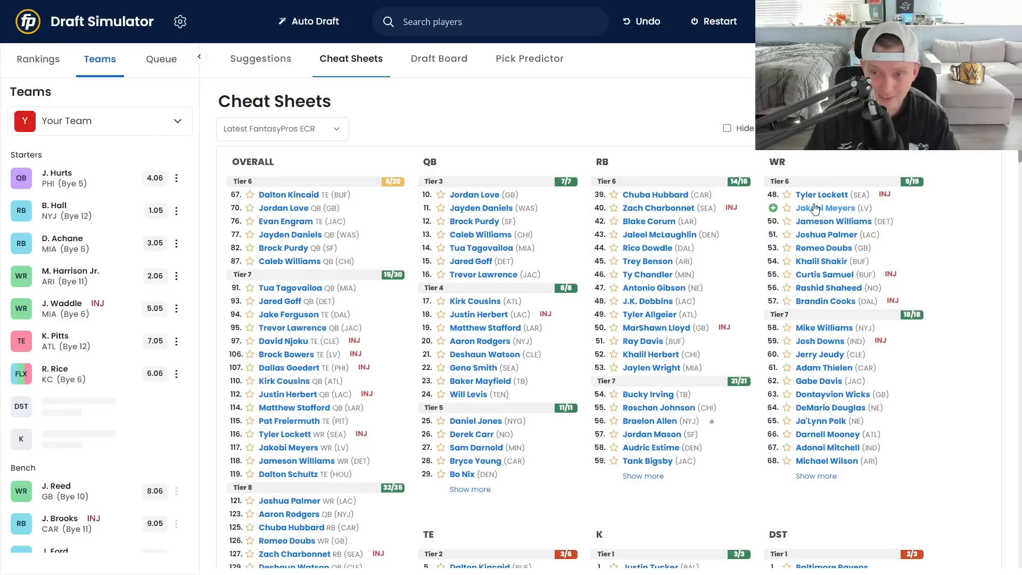
{"action": "mouse_move", "coordinate": [885, 196]}
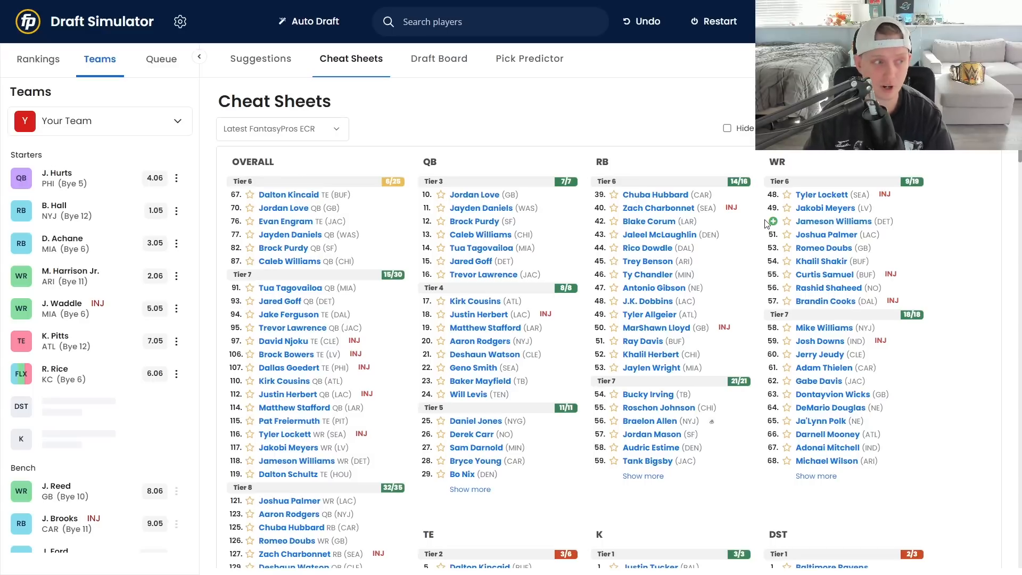
{"action": "left_click", "coordinate": [825, 223]}
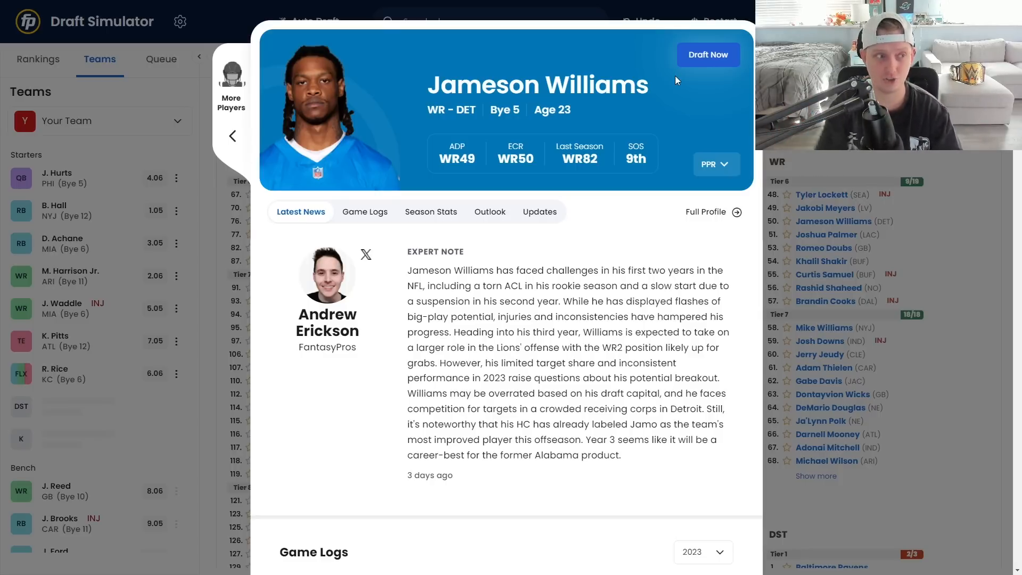
{"action": "left_click", "coordinate": [716, 58]}
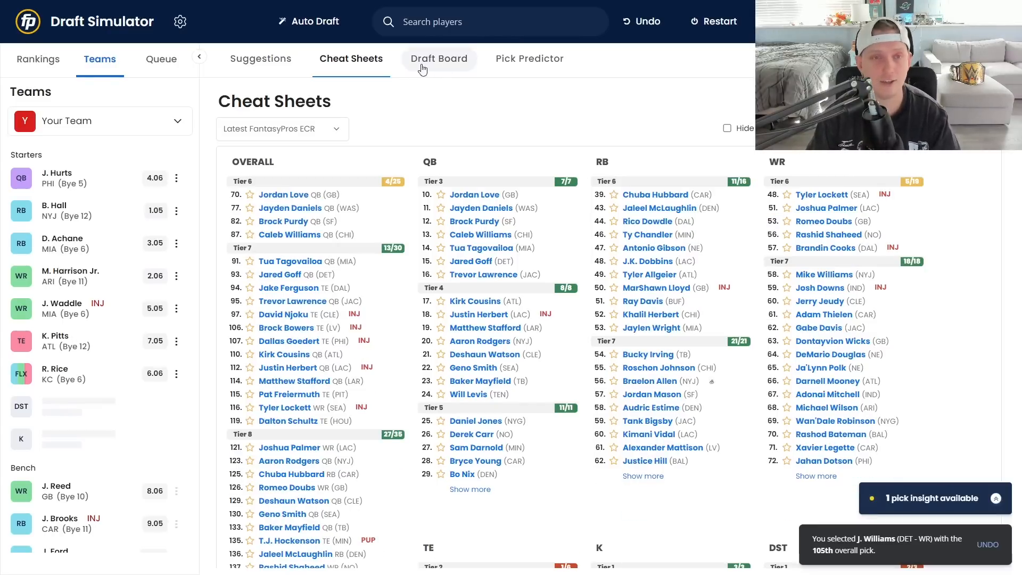
Step: Examine the draft board and the cheat sheets' remaining players for pick 12.06
{"action": "left_click", "coordinate": [439, 59]}
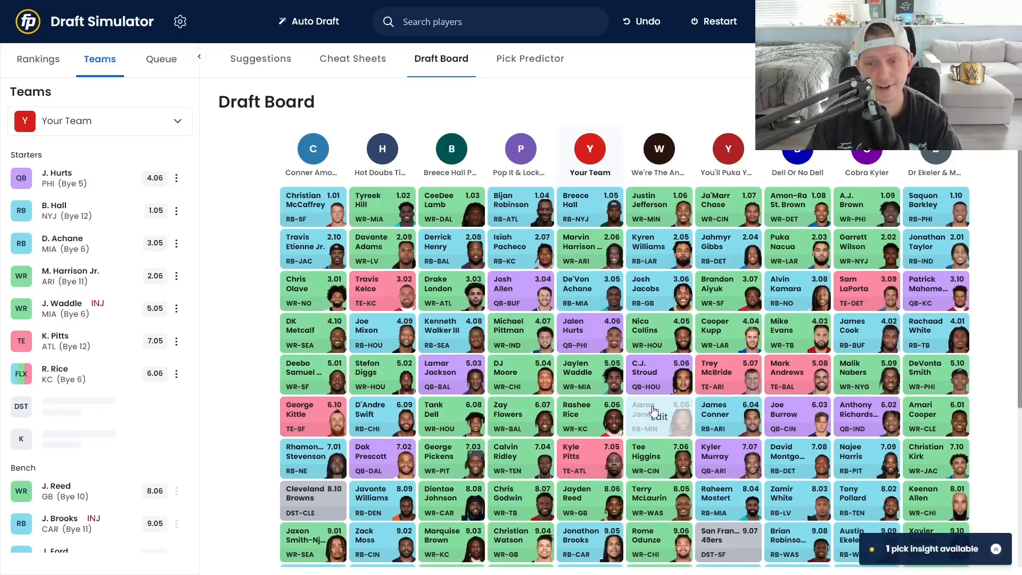
{"action": "scroll", "coordinate": [578, 416], "scroll_direction": "down", "scroll_amount": 2}
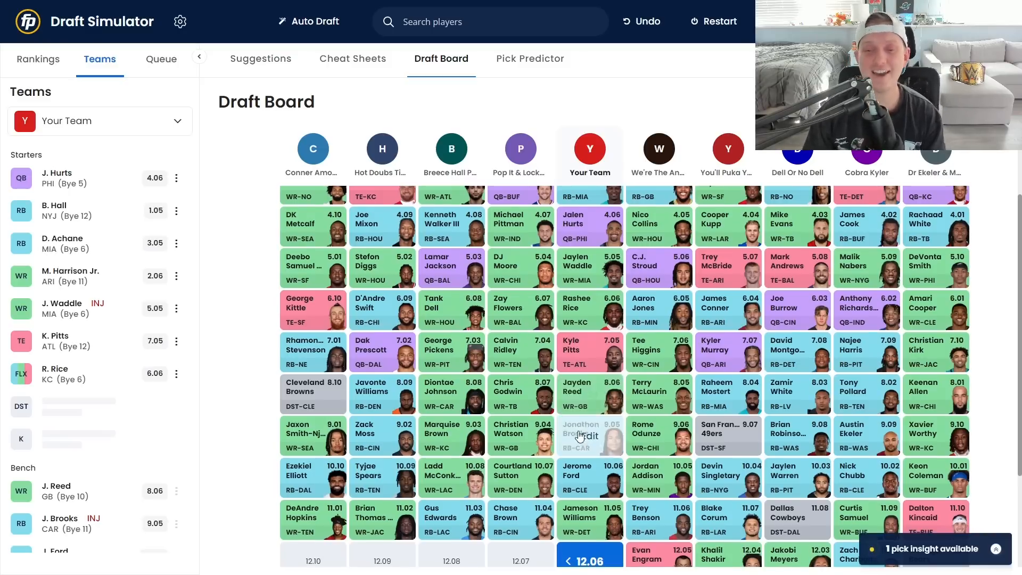
{"action": "scroll", "coordinate": [612, 459], "scroll_direction": "down", "scroll_amount": 2}
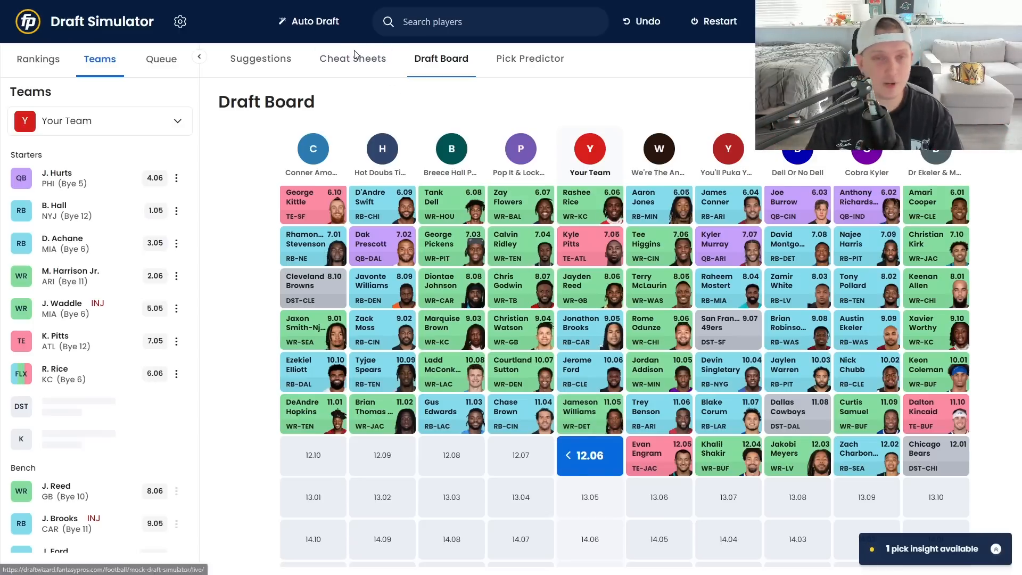
{"action": "left_click", "coordinate": [260, 59]}
{"action": "left_click", "coordinate": [341, 59]}
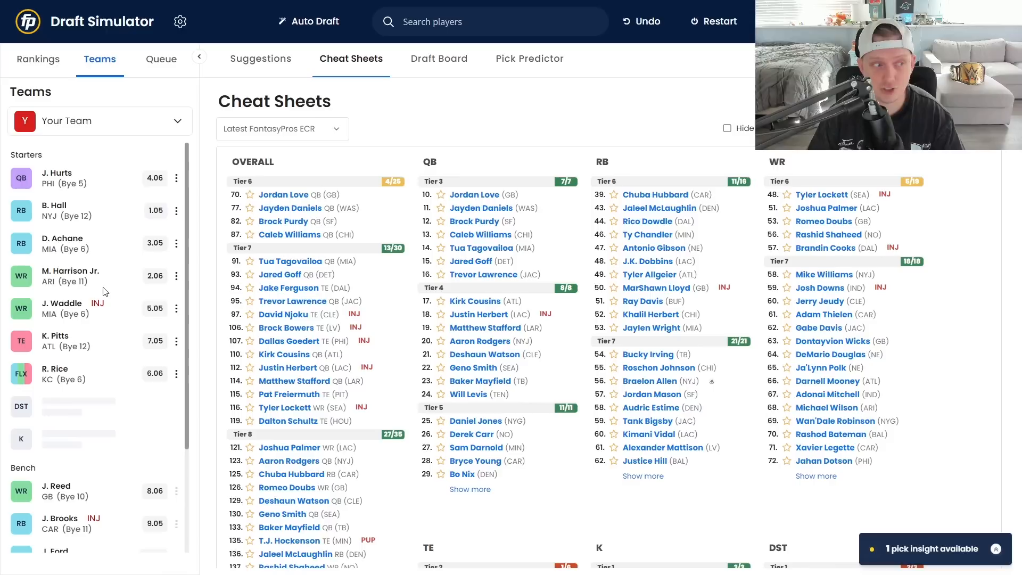
{"action": "scroll", "coordinate": [105, 287], "scroll_direction": "down", "scroll_amount": 1}
{"action": "scroll", "coordinate": [106, 282], "scroll_direction": "down", "scroll_amount": 1}
{"action": "scroll", "coordinate": [97, 186], "scroll_direction": "up", "scroll_amount": 3}
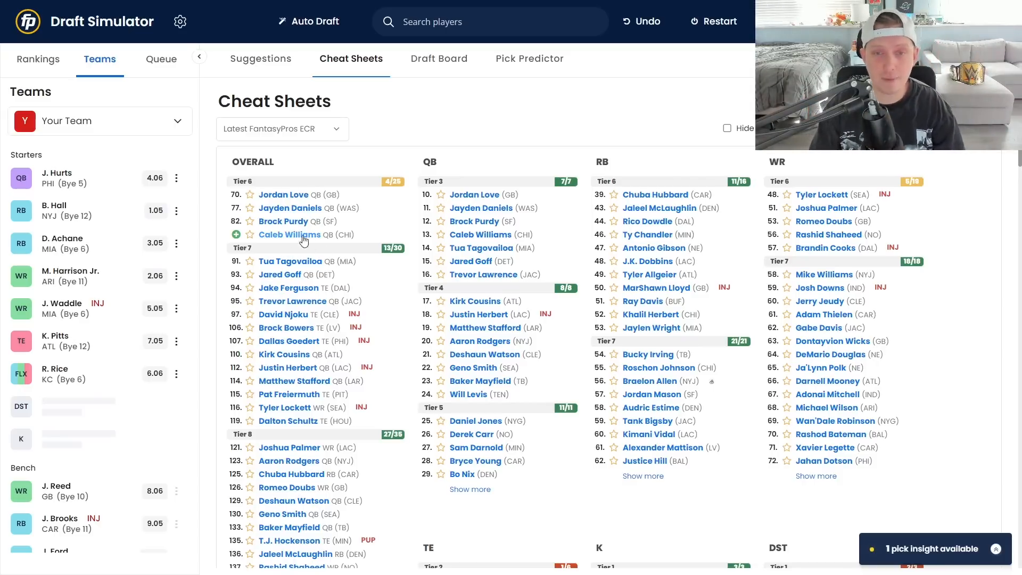
Step: Review your team's starters and bench, open Rico Dowdle's player profile, and draft him with pick 12.06
{"action": "scroll", "coordinate": [146, 223], "scroll_direction": "down", "scroll_amount": 3}
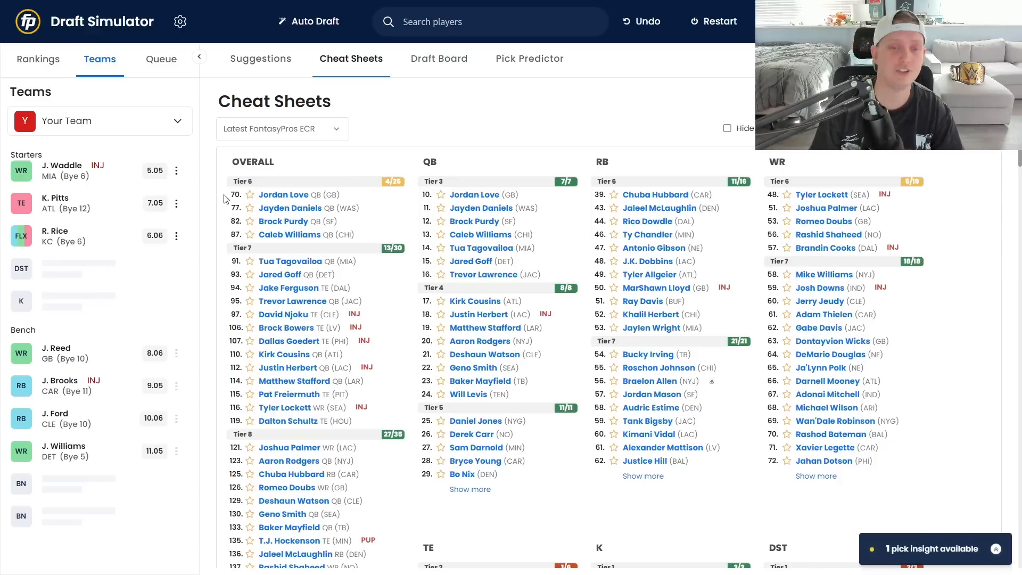
{"action": "scroll", "coordinate": [153, 227], "scroll_direction": "up", "scroll_amount": 3}
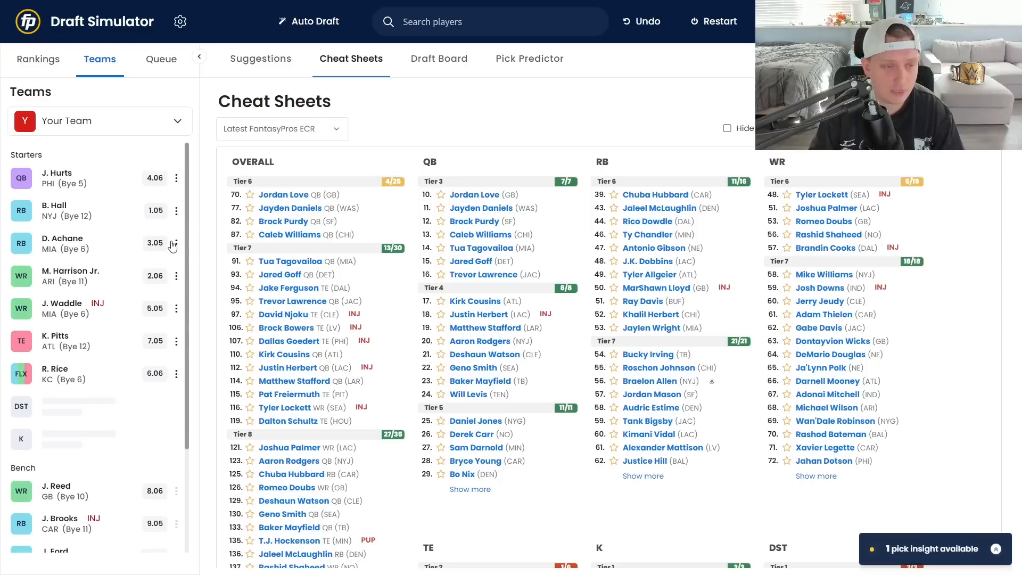
{"action": "scroll", "coordinate": [152, 226], "scroll_direction": "down", "scroll_amount": 3}
{"action": "scroll", "coordinate": [147, 246], "scroll_direction": "up", "scroll_amount": 3}
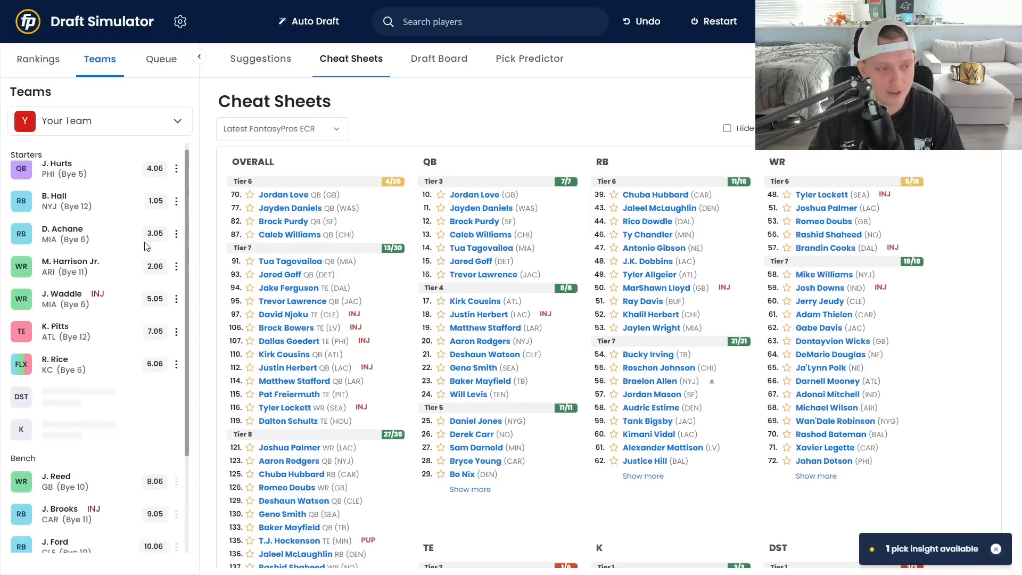
{"action": "scroll", "coordinate": [117, 271], "scroll_direction": "down", "scroll_amount": 3}
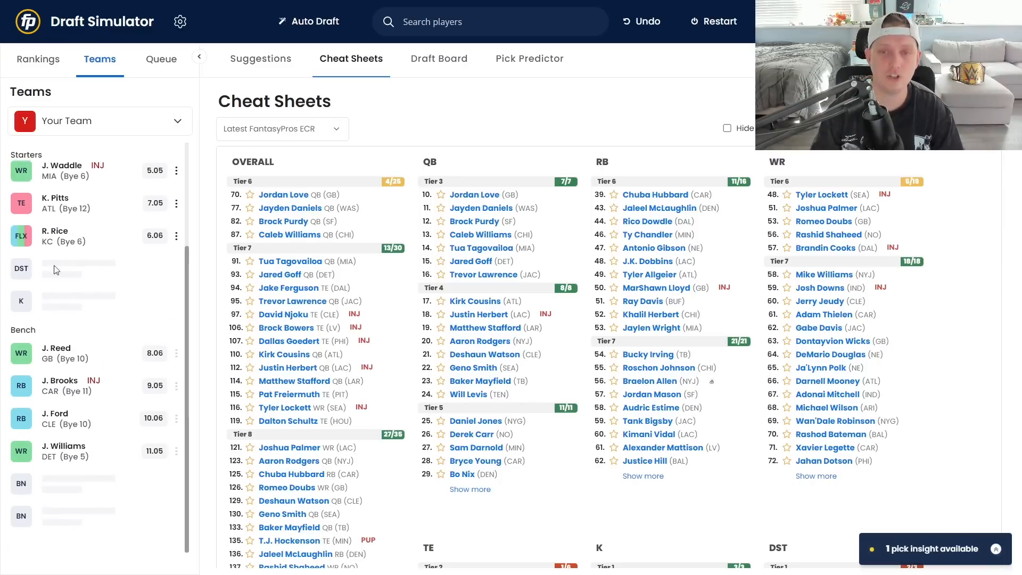
{"action": "scroll", "coordinate": [81, 274], "scroll_direction": "up", "scroll_amount": 3}
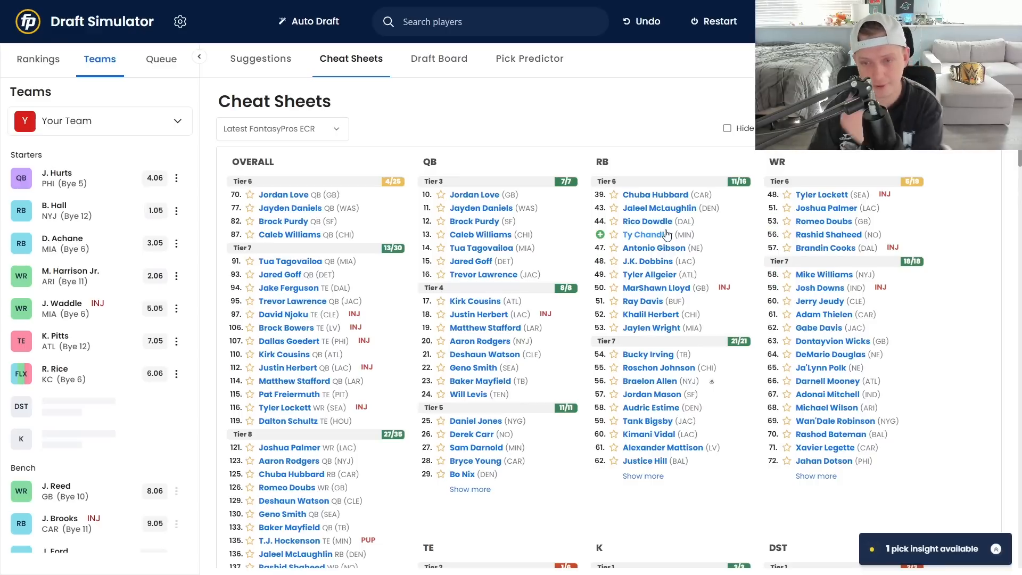
{"action": "left_click", "coordinate": [644, 222]}
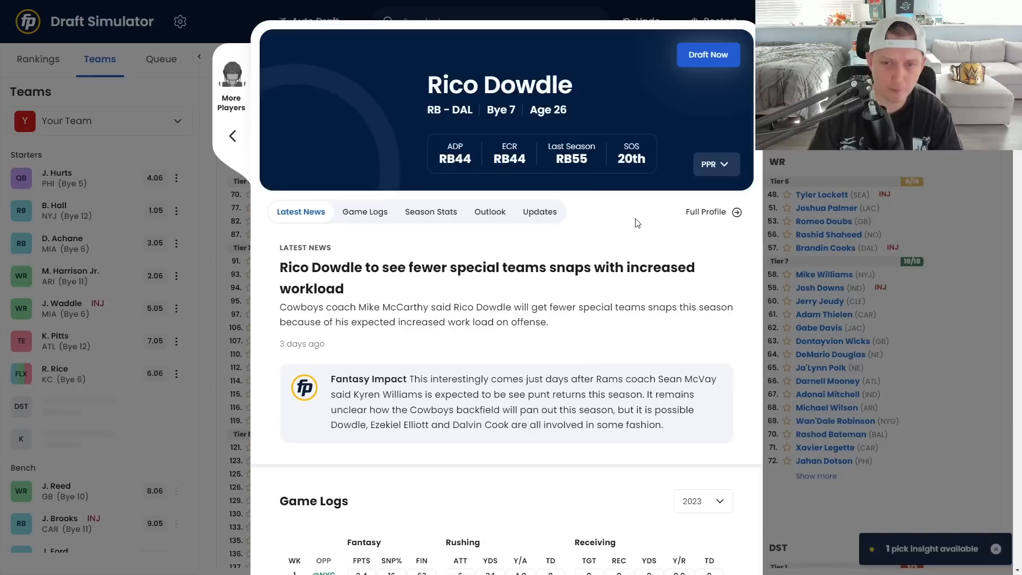
{"action": "left_click", "coordinate": [724, 54]}
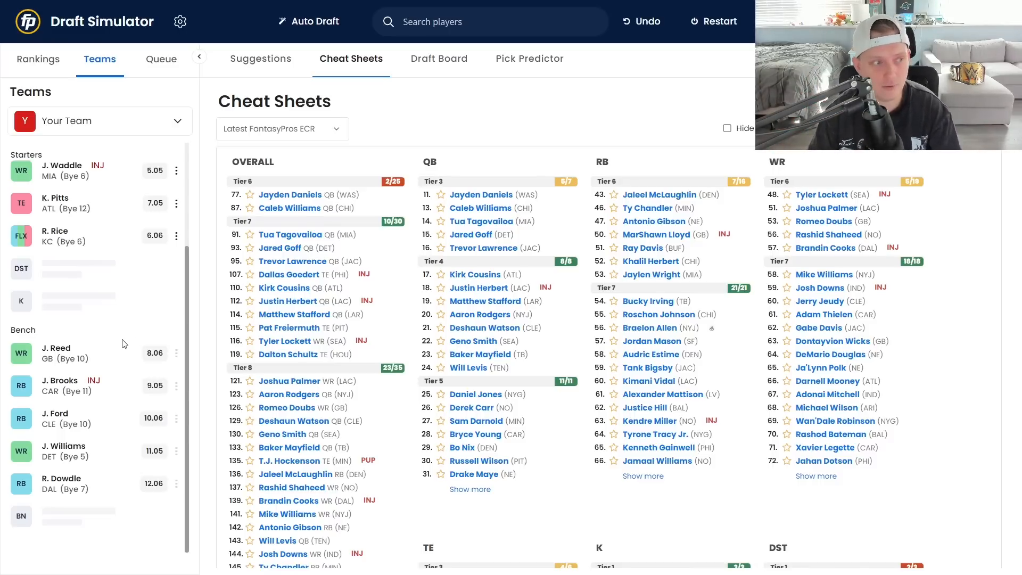
Step: Compare your roster with the cheat sheets' remaining wide receivers for pick 13.05, including Joshua Palmer's expert note
{"action": "scroll", "coordinate": [143, 340], "scroll_direction": "up", "scroll_amount": 1}
{"action": "scroll", "coordinate": [143, 340], "scroll_direction": "down", "scroll_amount": 1}
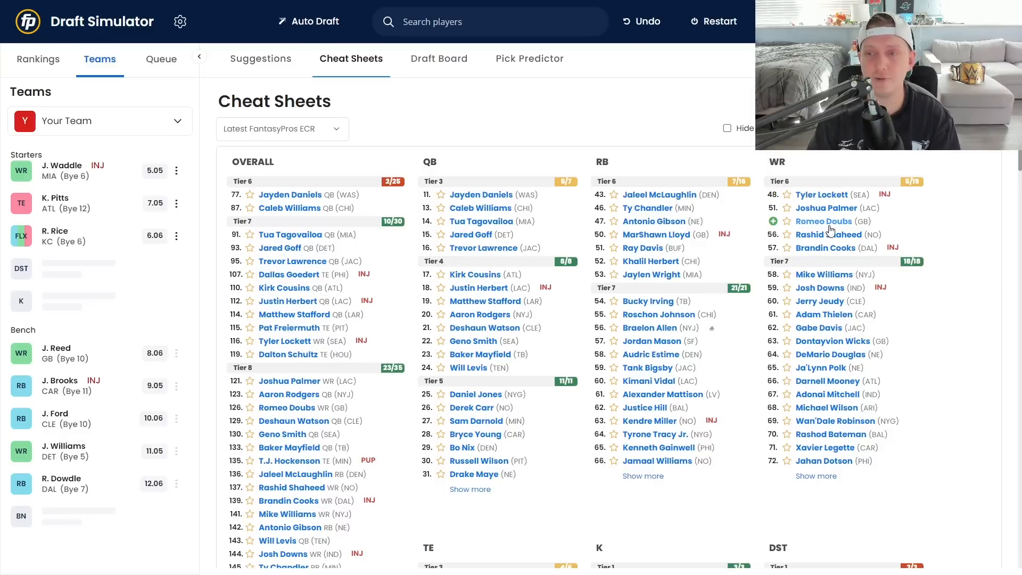
{"action": "left_click", "coordinate": [836, 211]}
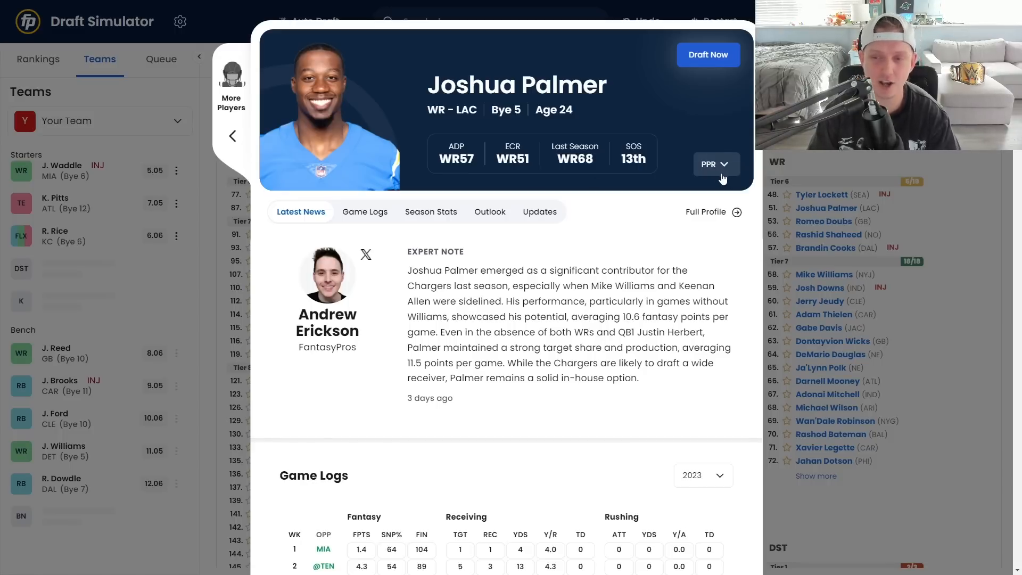
{"action": "left_click", "coordinate": [851, 234]}
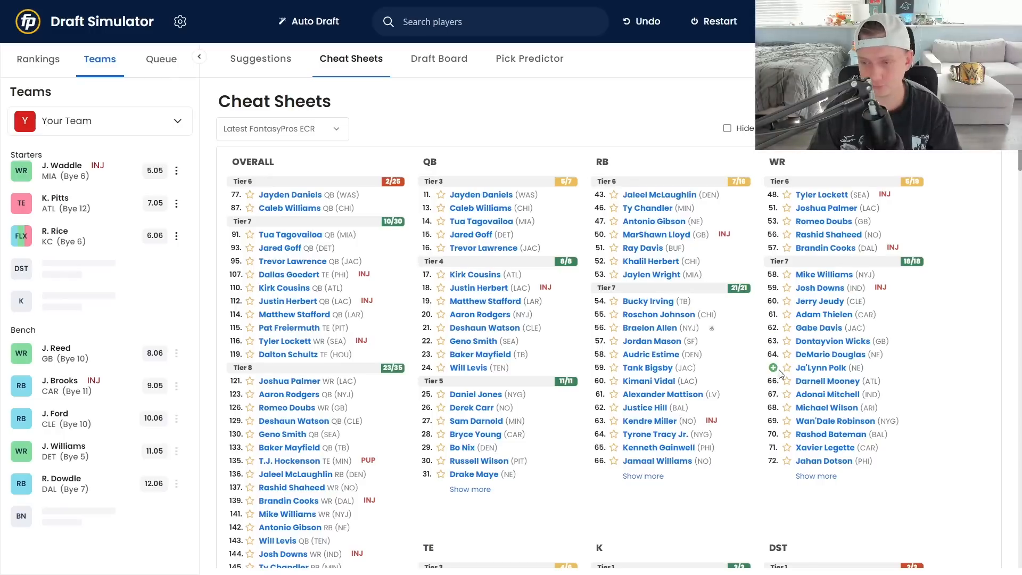
{"action": "left_click_drag", "start_coordinate": [889, 359], "coordinate": [798, 355]}
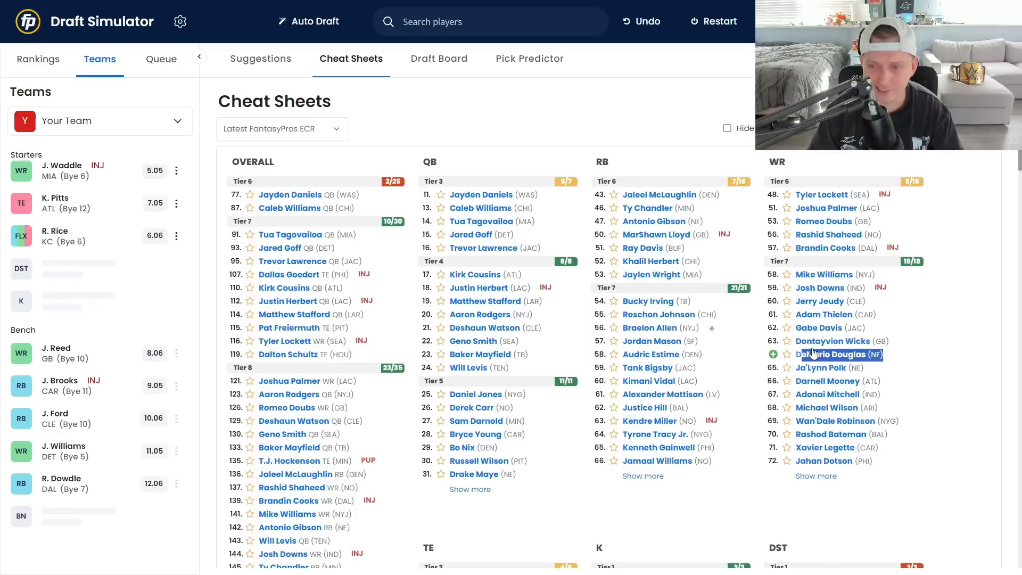
{"action": "left_click_drag", "start_coordinate": [876, 274], "coordinate": [820, 291]}
{"action": "left_click", "coordinate": [913, 414]}
{"action": "triple_click", "coordinate": [914, 415]}
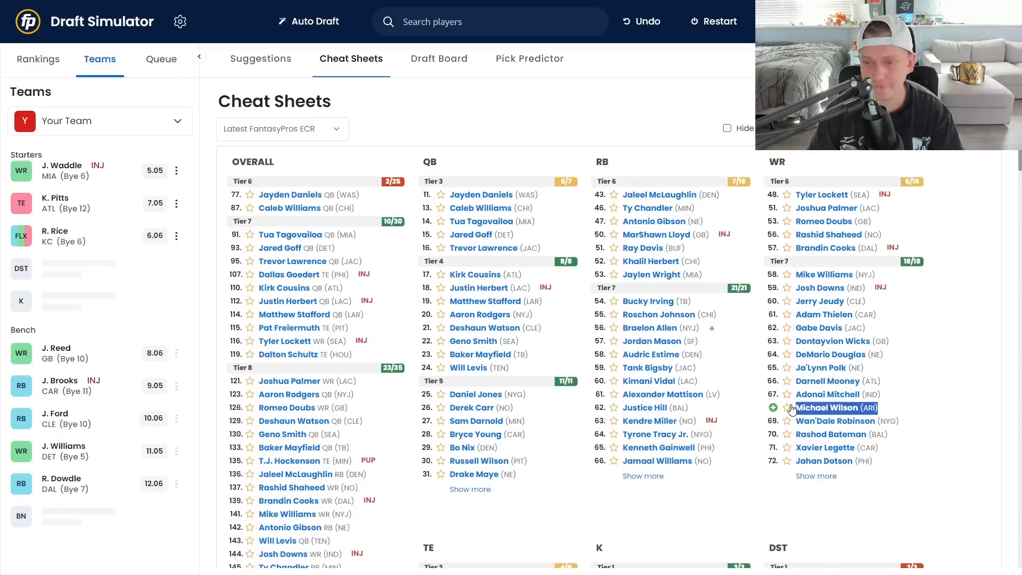
{"action": "left_click_drag", "start_coordinate": [884, 382], "coordinate": [783, 387]}
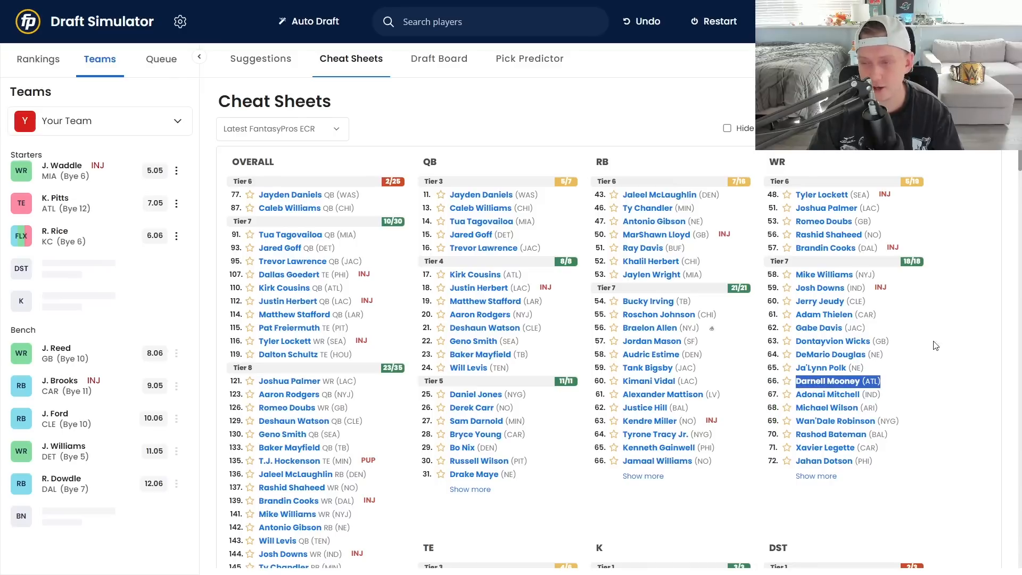
{"action": "left_click", "coordinate": [936, 345]}
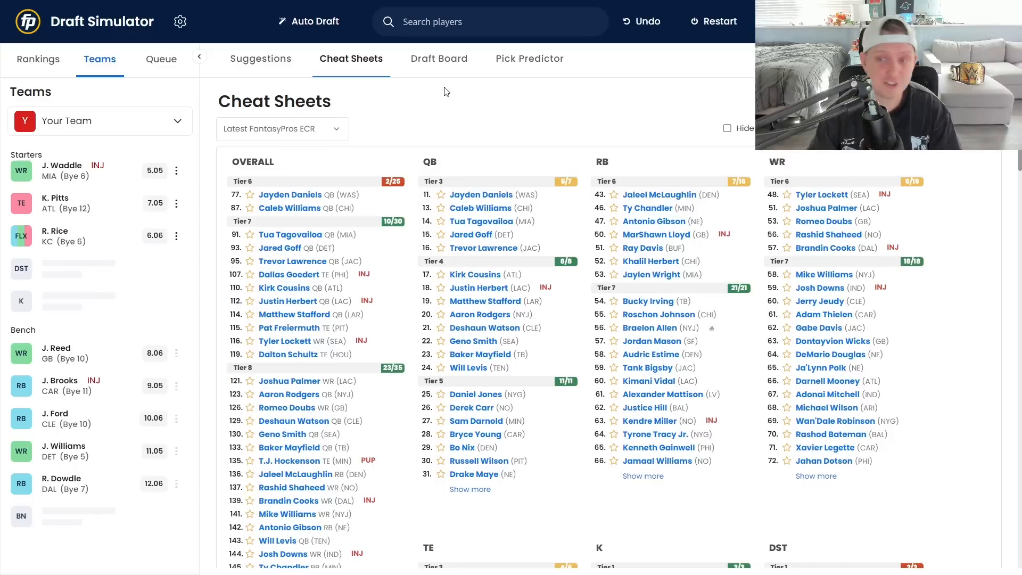
{"action": "left_click", "coordinate": [260, 57]}
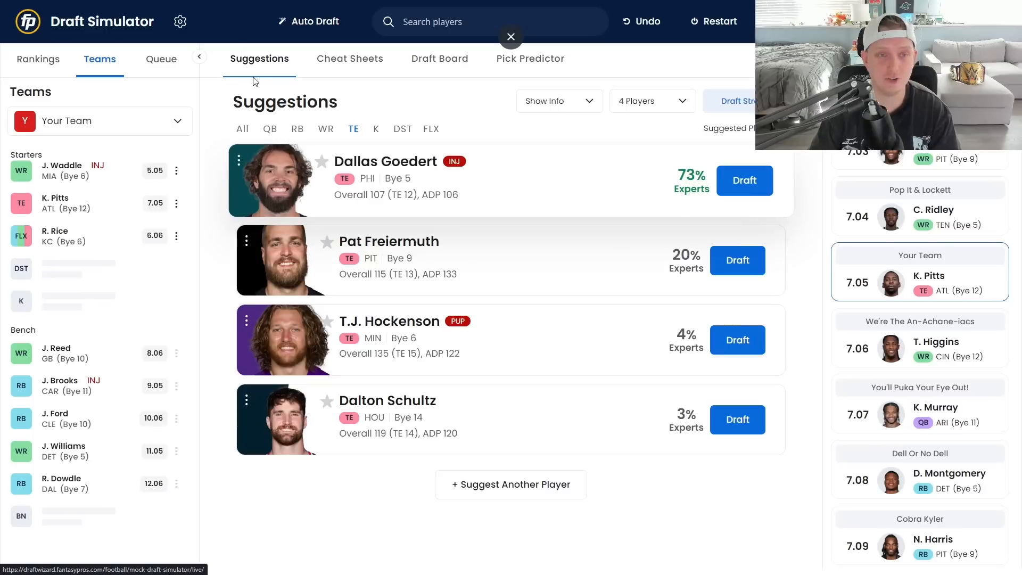
{"action": "left_click", "coordinate": [351, 60]}
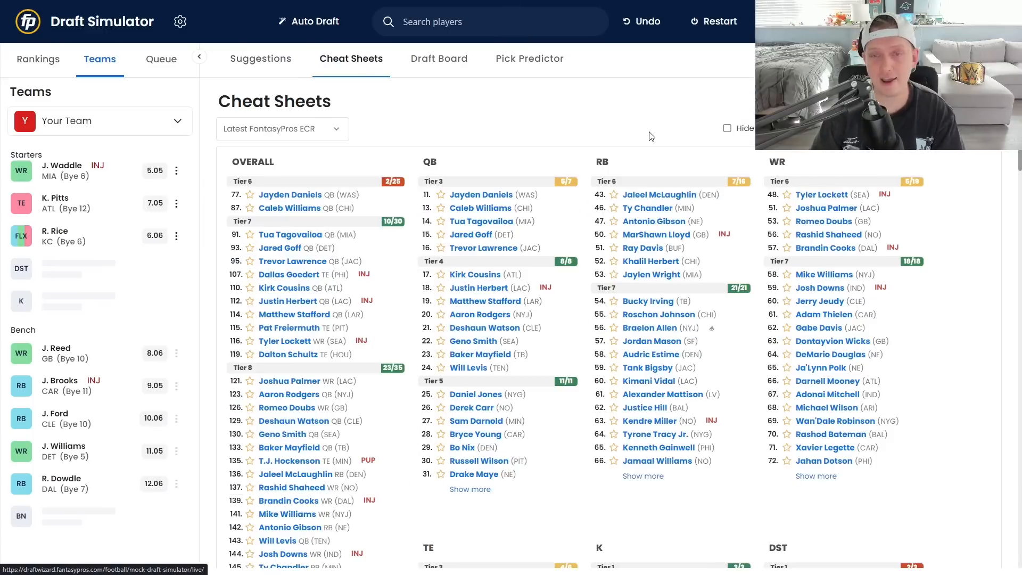
{"action": "left_click", "coordinate": [825, 209]}
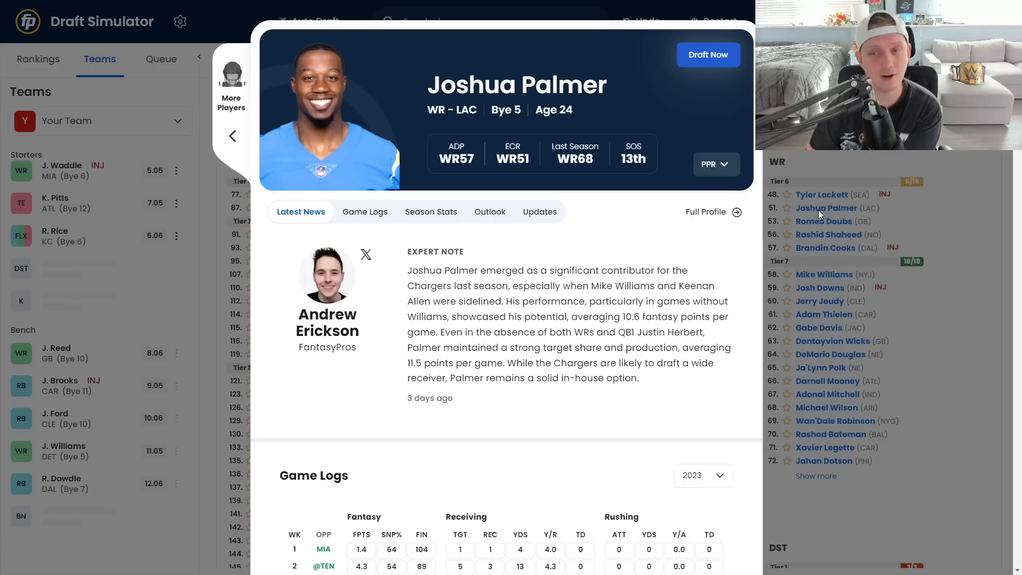
{"action": "left_click", "coordinate": [689, 52]}
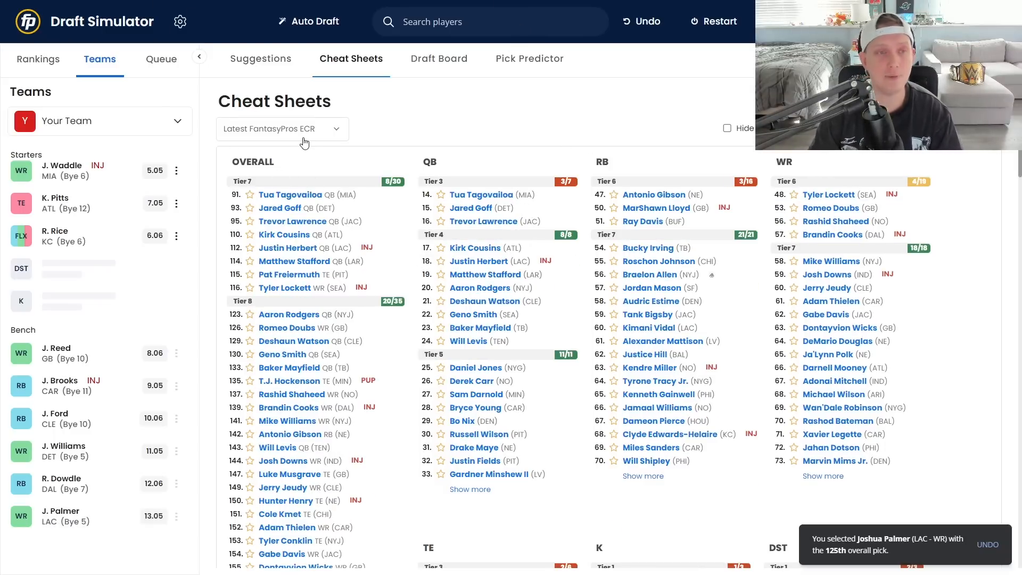
Step: Check the draft board and the tight end, defense, flex and kicker suggestions, and draft kicker Brandon Aubrey with pick 14.06
{"action": "left_click", "coordinate": [437, 60]}
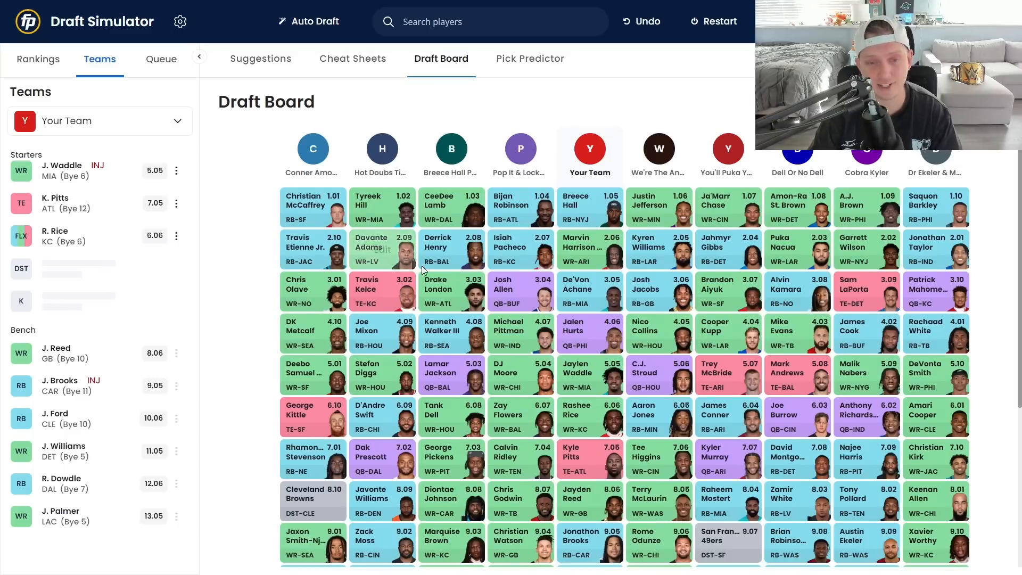
{"action": "scroll", "coordinate": [422, 266], "scroll_direction": "down", "scroll_amount": 5}
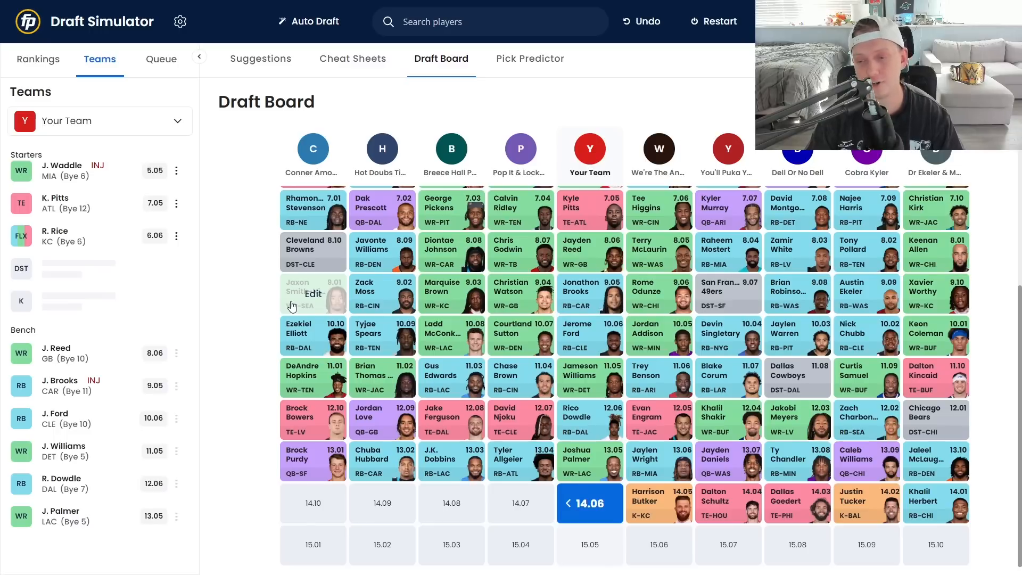
{"action": "left_click", "coordinate": [261, 59]}
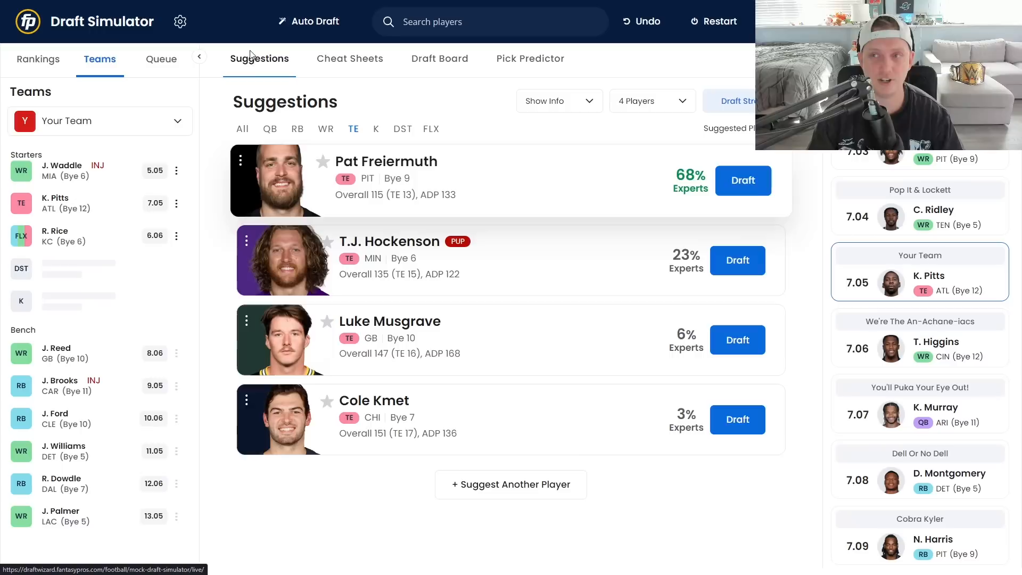
{"action": "left_click", "coordinate": [411, 130]}
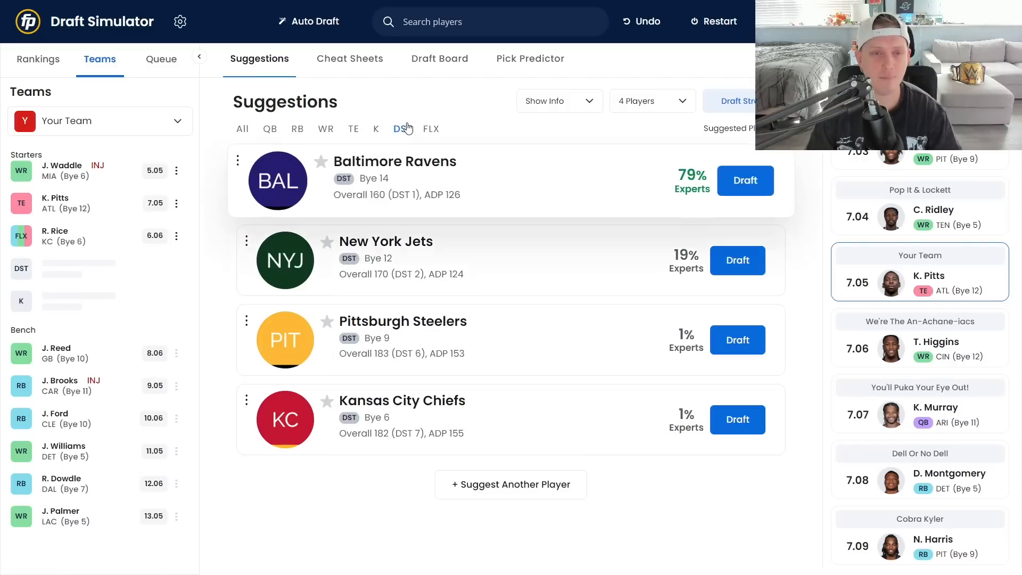
{"action": "left_click", "coordinate": [442, 130]}
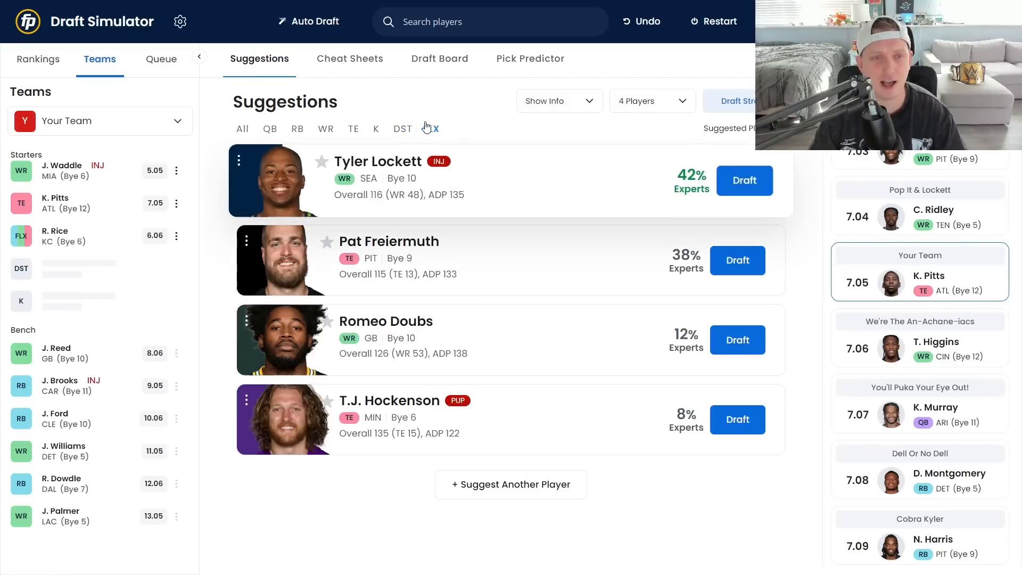
{"action": "left_click", "coordinate": [376, 129]}
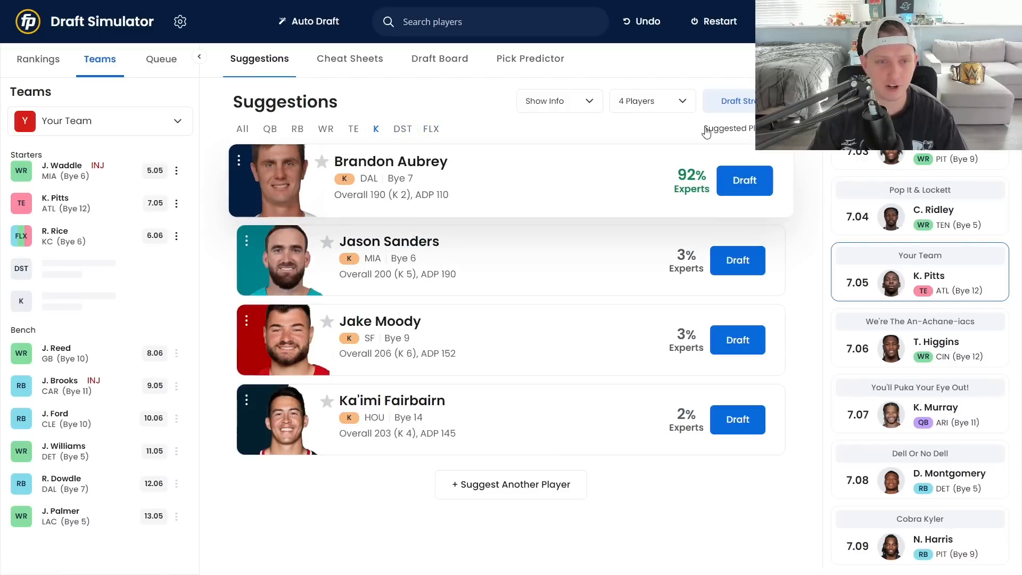
{"action": "left_click", "coordinate": [725, 180]}
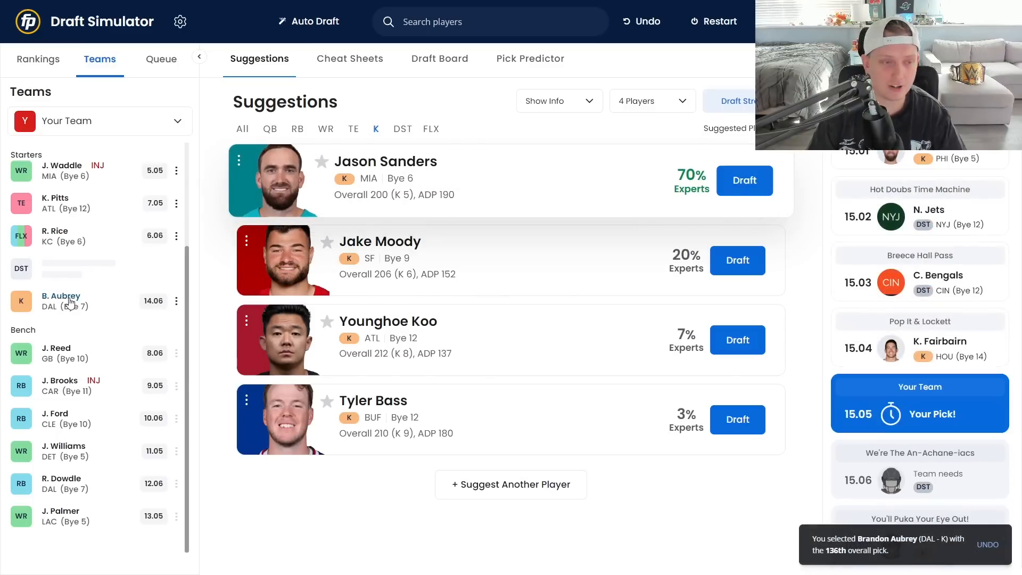
Step: Compare the suggested defenses, the draft board and the cheat sheets' DST tiers, and draft the Pittsburgh Steelers with pick 15.05
{"action": "left_click", "coordinate": [402, 130]}
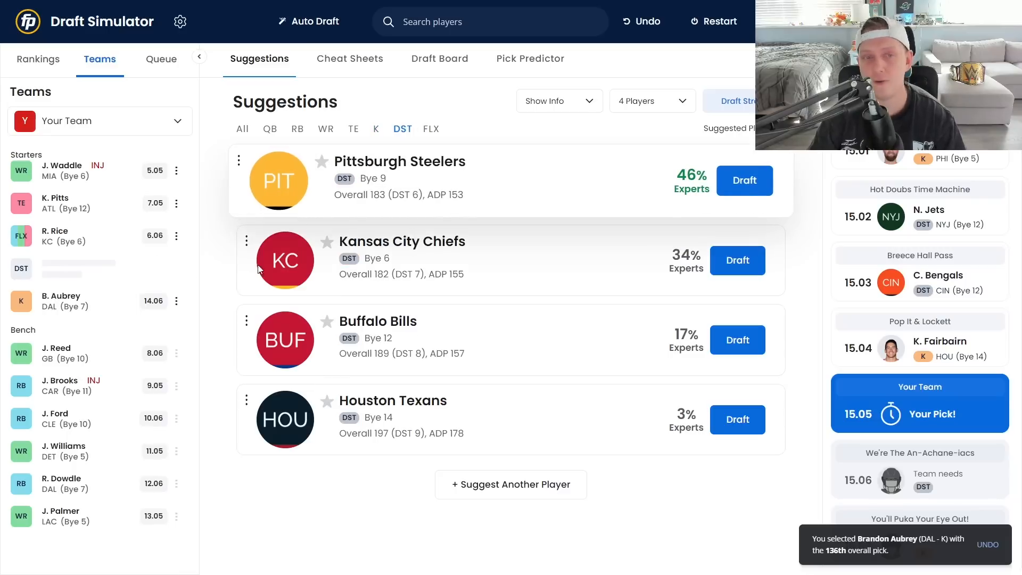
{"action": "left_click", "coordinate": [453, 59]}
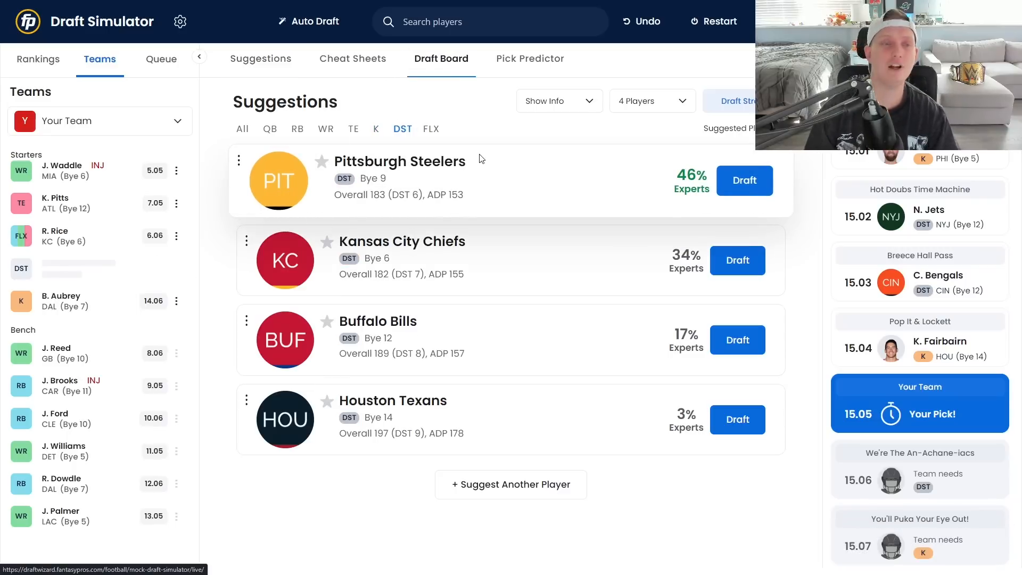
{"action": "scroll", "coordinate": [553, 242], "scroll_direction": "down", "scroll_amount": 1}
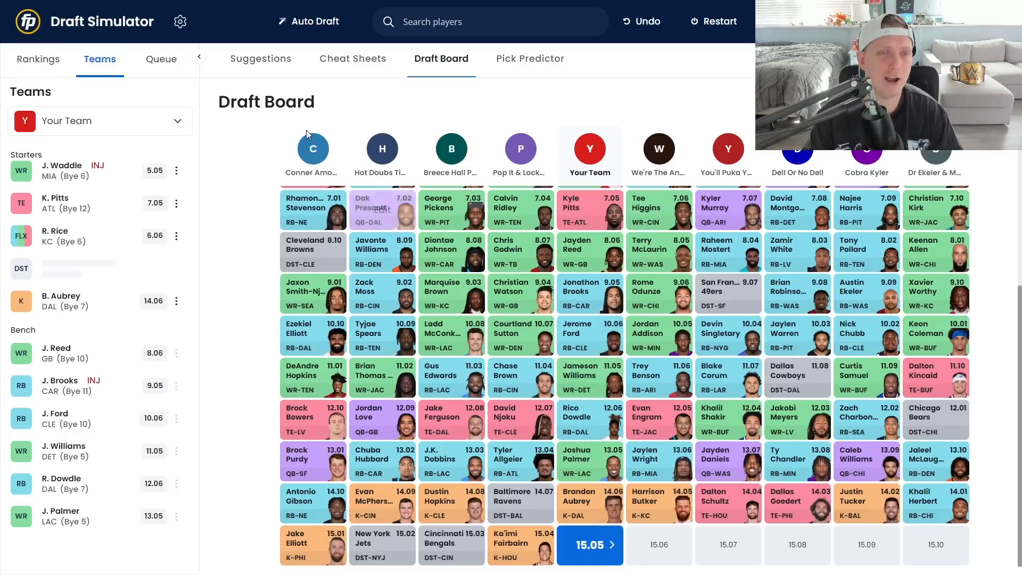
{"action": "left_click", "coordinate": [269, 64]}
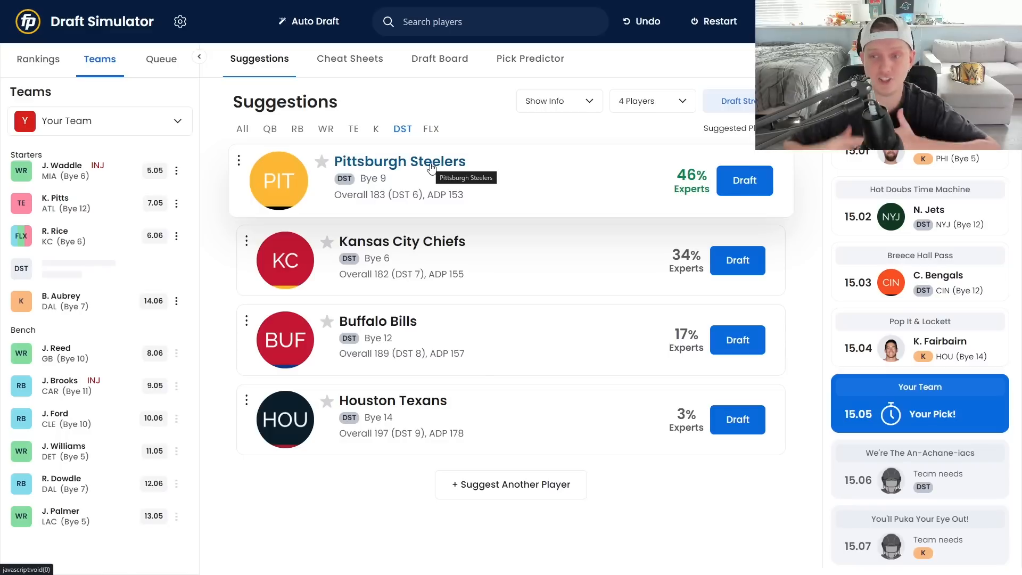
{"action": "scroll", "coordinate": [165, 230], "scroll_direction": "up", "scroll_amount": 3}
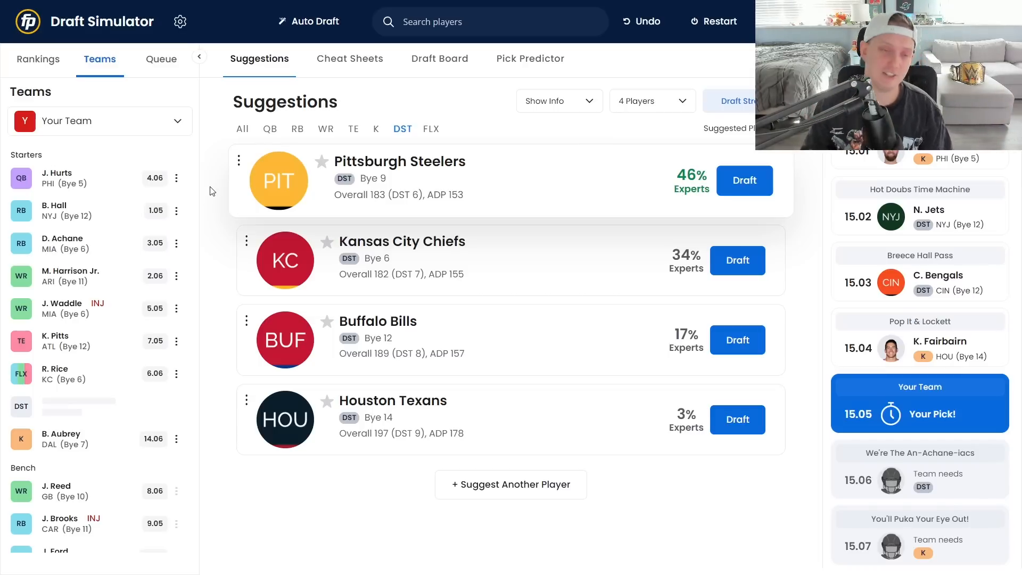
{"action": "left_click", "coordinate": [373, 61]}
{"action": "scroll", "coordinate": [570, 216], "scroll_direction": "down", "scroll_amount": 5}
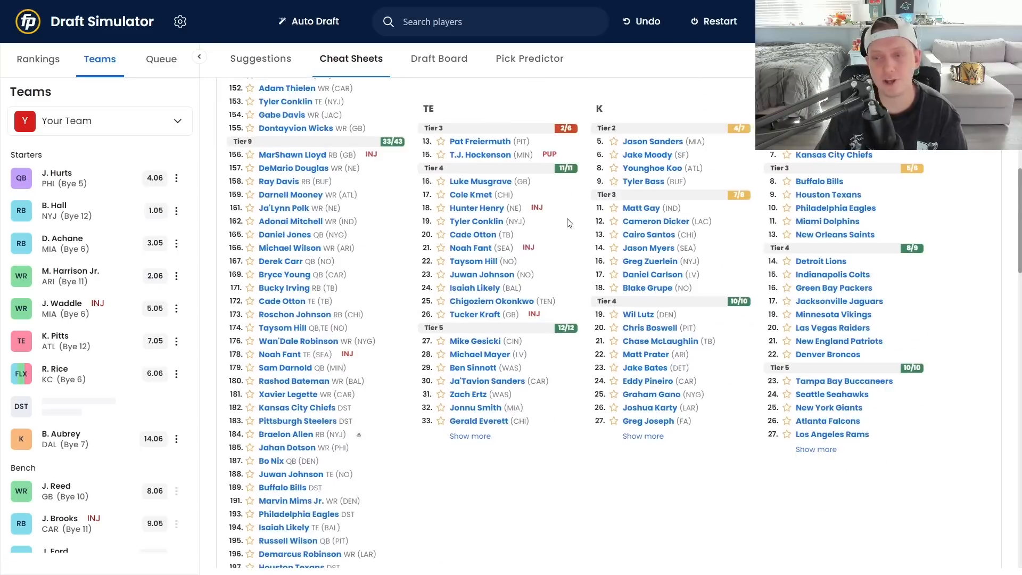
{"action": "scroll", "coordinate": [560, 221], "scroll_direction": "up", "scroll_amount": 2}
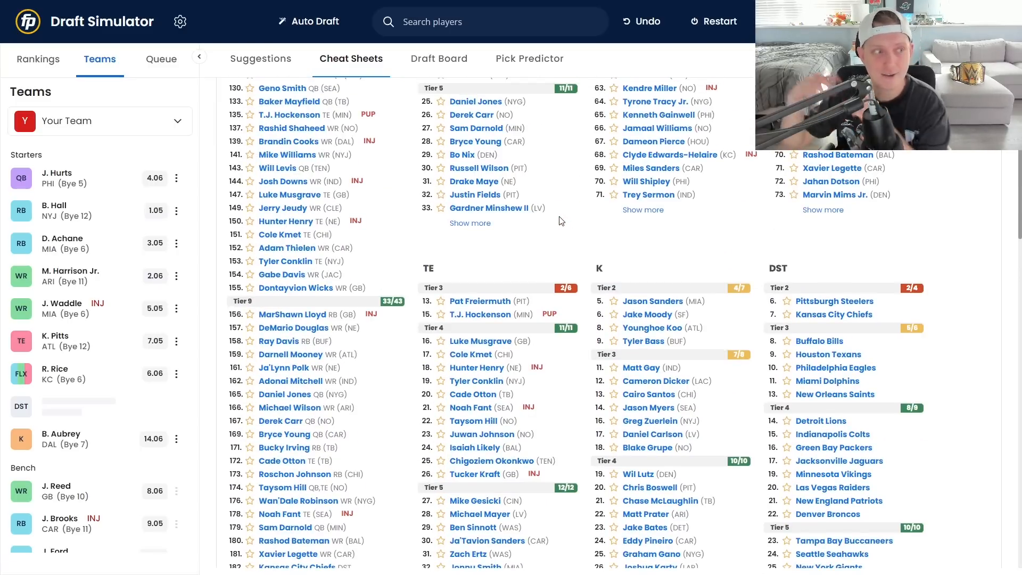
{"action": "scroll", "coordinate": [840, 461], "scroll_direction": "down", "scroll_amount": 2}
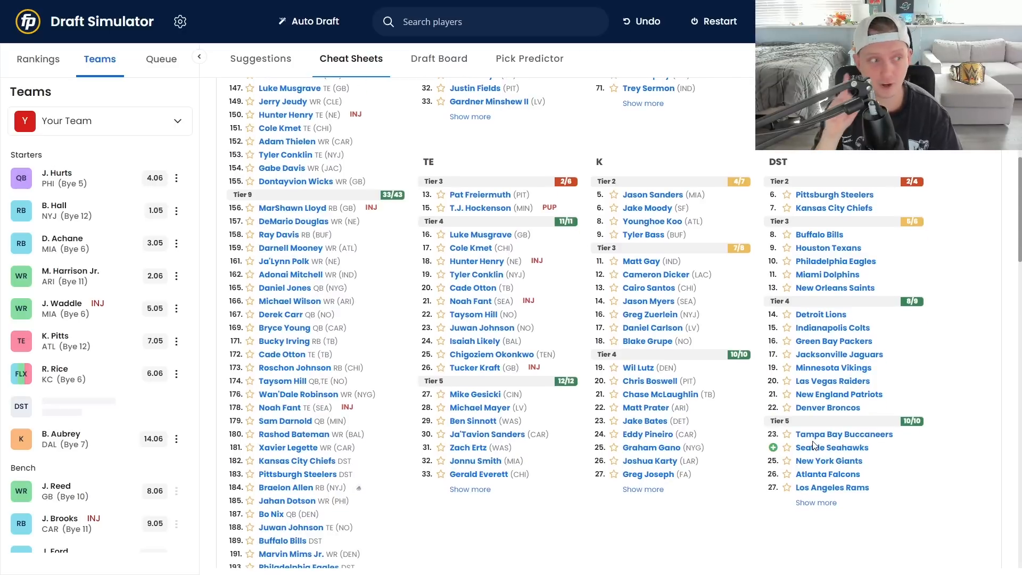
{"action": "scroll", "coordinate": [823, 256], "scroll_direction": "up", "scroll_amount": 1}
{"action": "left_click", "coordinate": [823, 247]}
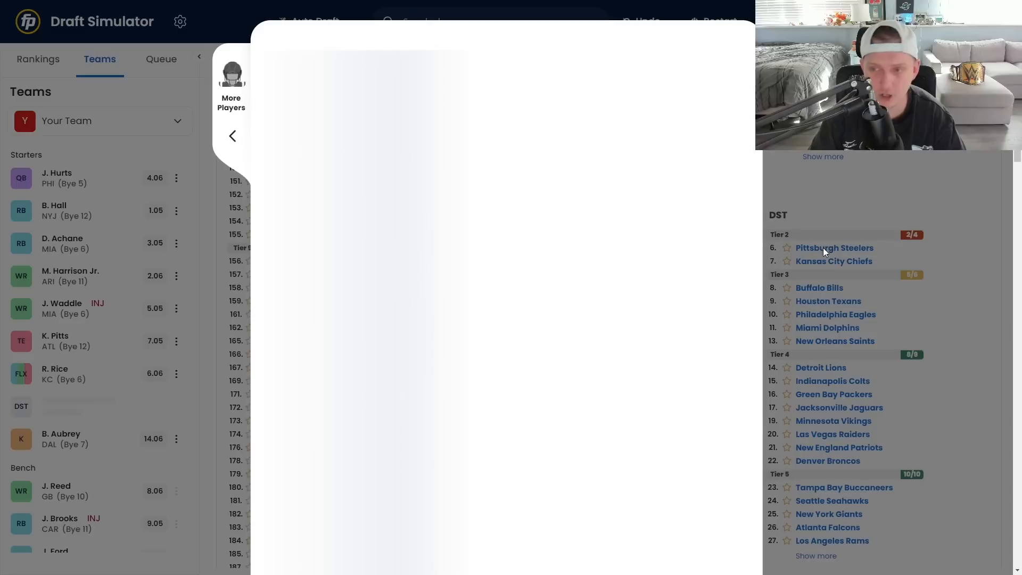
{"action": "left_click", "coordinate": [708, 56]}
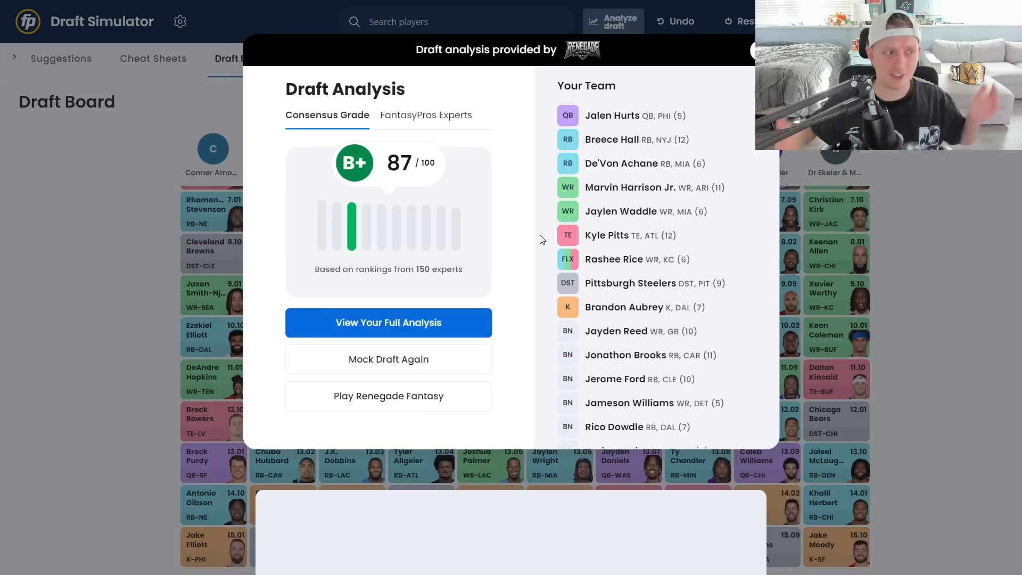
Step: Review the consensus grade and the full drafted roster in the draft analysis
{"action": "scroll", "coordinate": [703, 216], "scroll_direction": "down", "scroll_amount": 1}
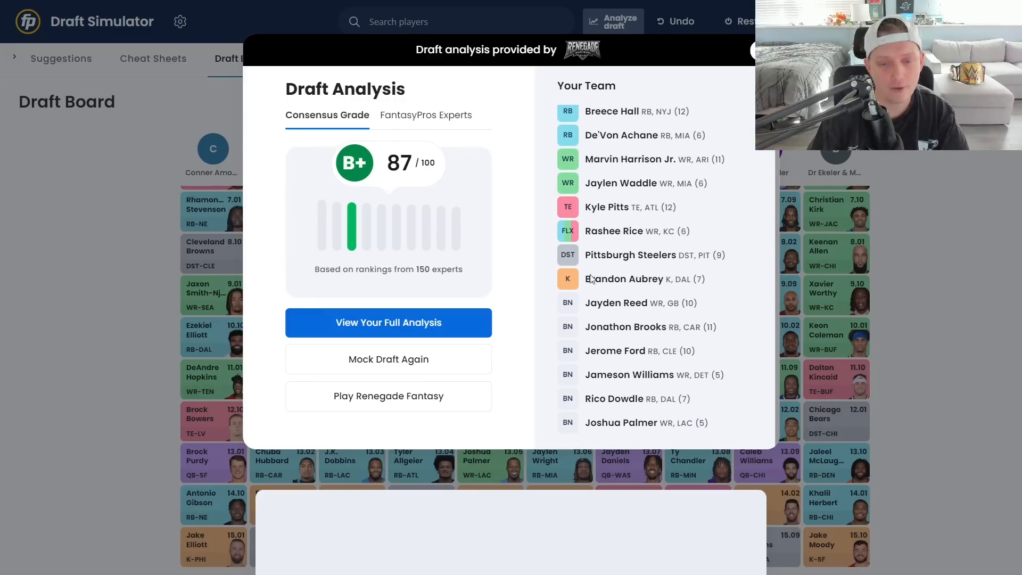
{"action": "scroll", "coordinate": [649, 214], "scroll_direction": "up", "scroll_amount": 1}
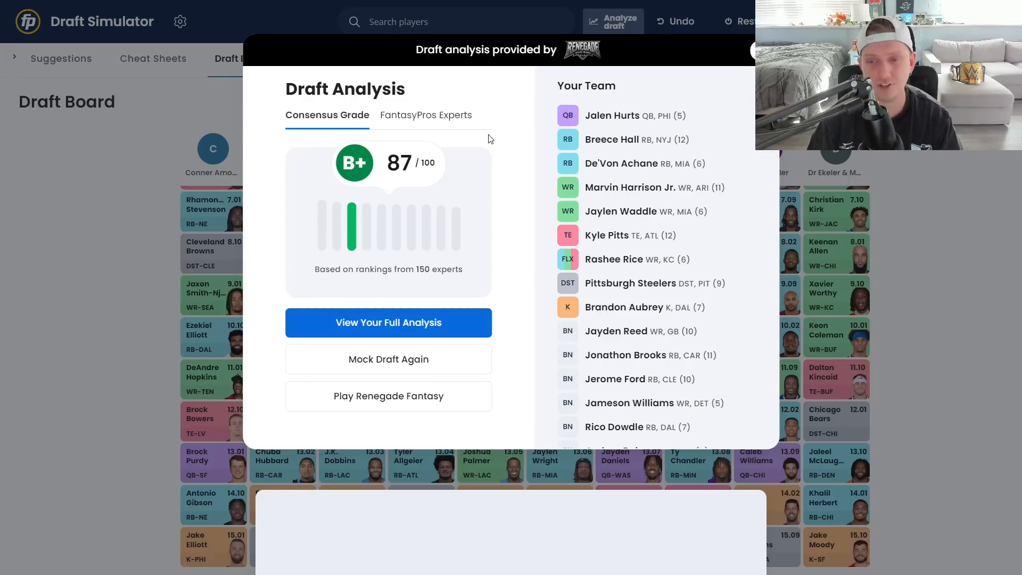
{"action": "scroll", "coordinate": [603, 172], "scroll_direction": "down", "scroll_amount": 1}
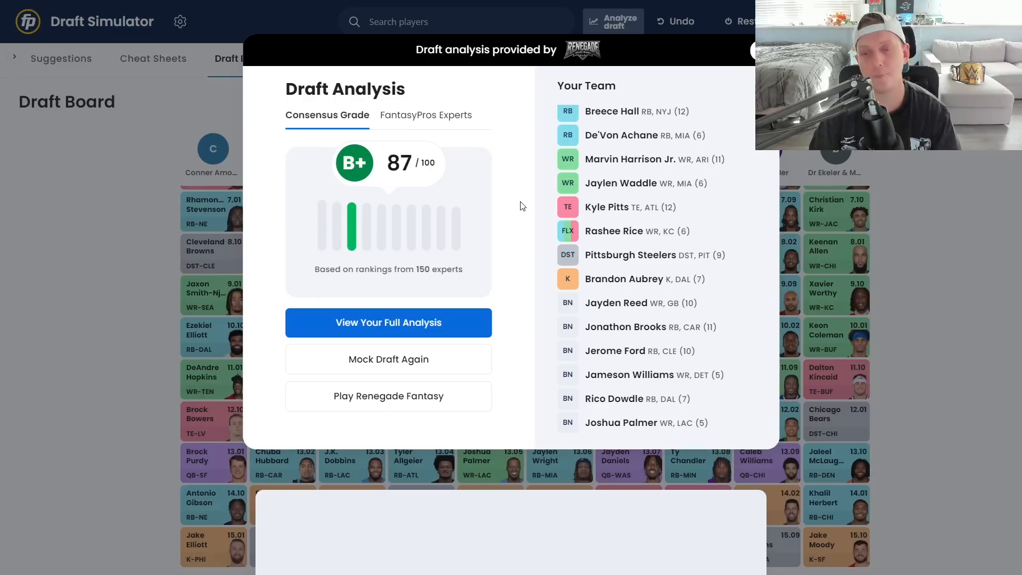